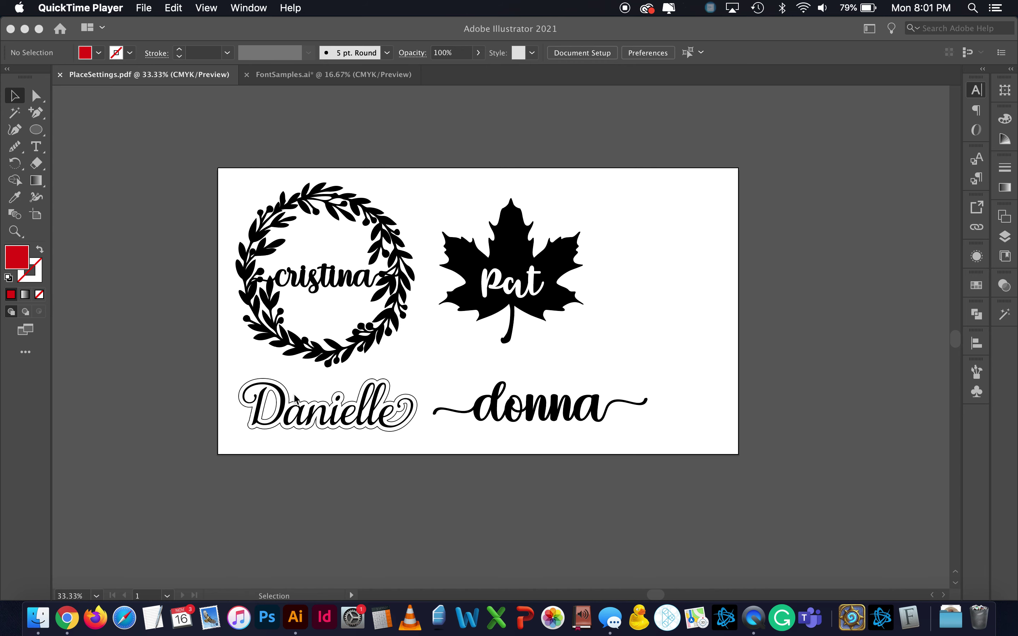
Switch to Chrome and browse the laser-cut place setting image results for name-card design ideas
left_click(67, 617)
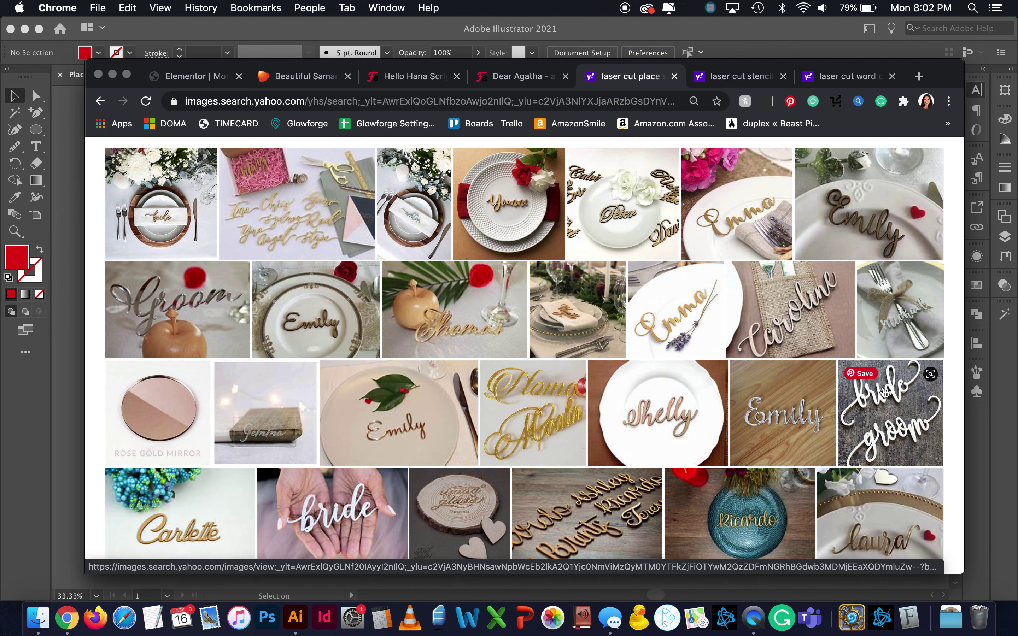
scroll(817, 402, "down", 10)
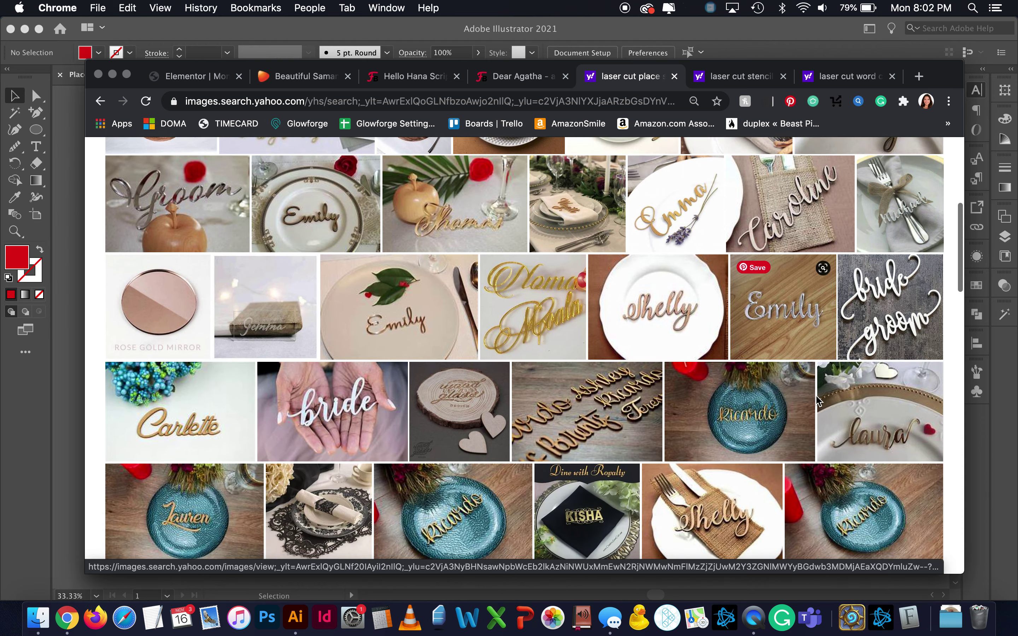
scroll(818, 402, "down", 5)
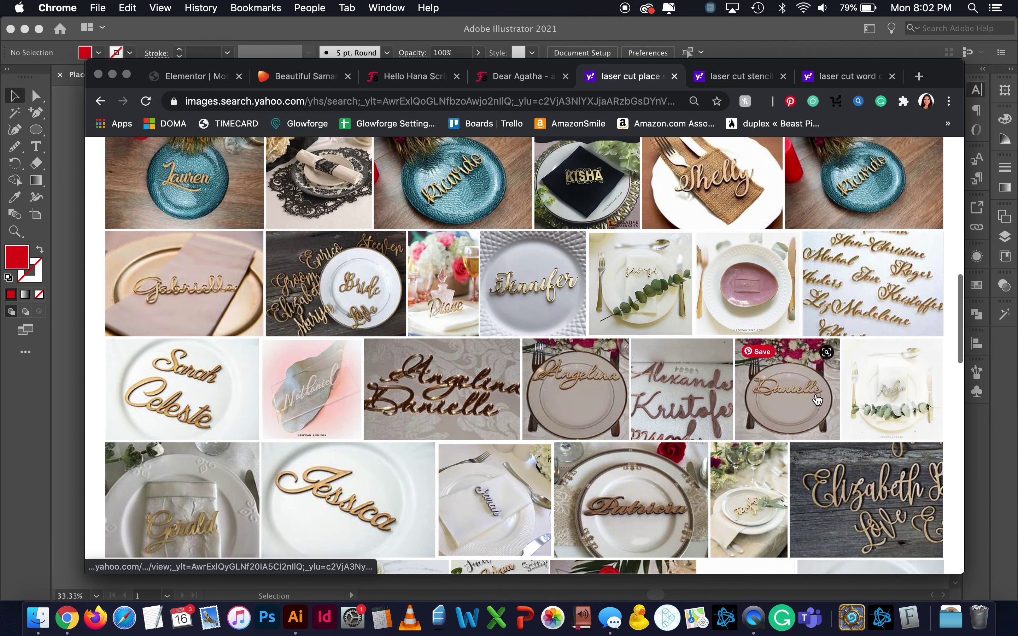
scroll(786, 420, "down", 1)
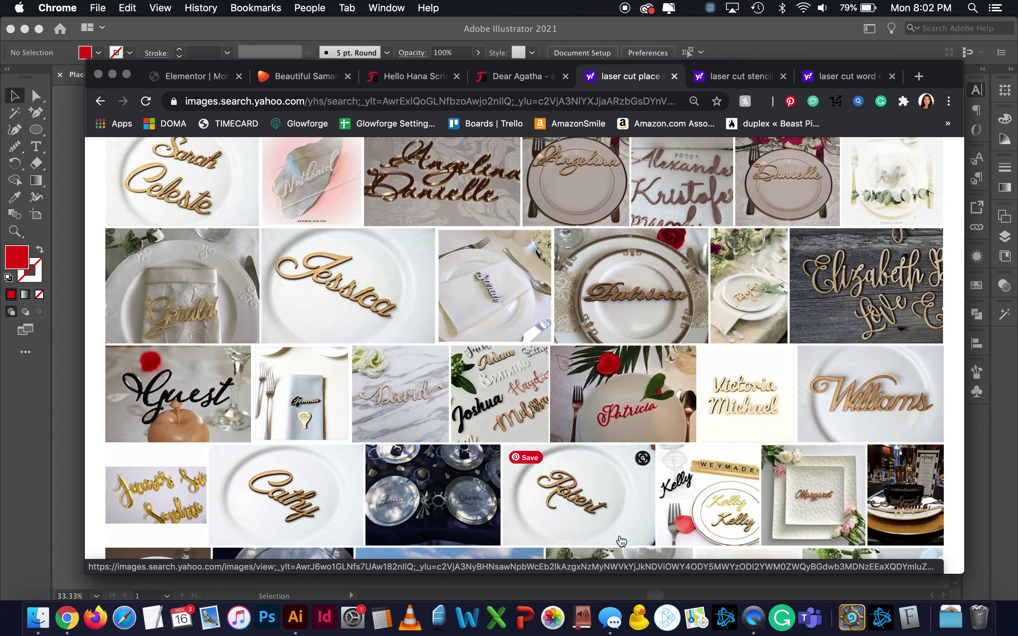
scroll(703, 475, "down", 3)
scroll(702, 475, "down", 1)
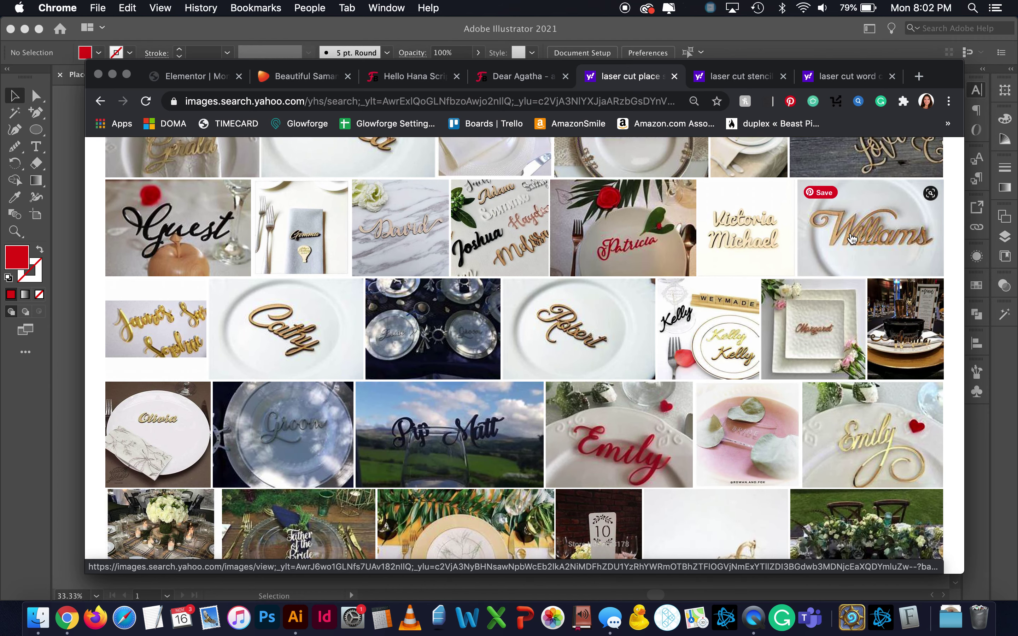
Enlarge the wooden surname example on a plate and the two-name example beside it to examine their lettering
left_click(852, 251)
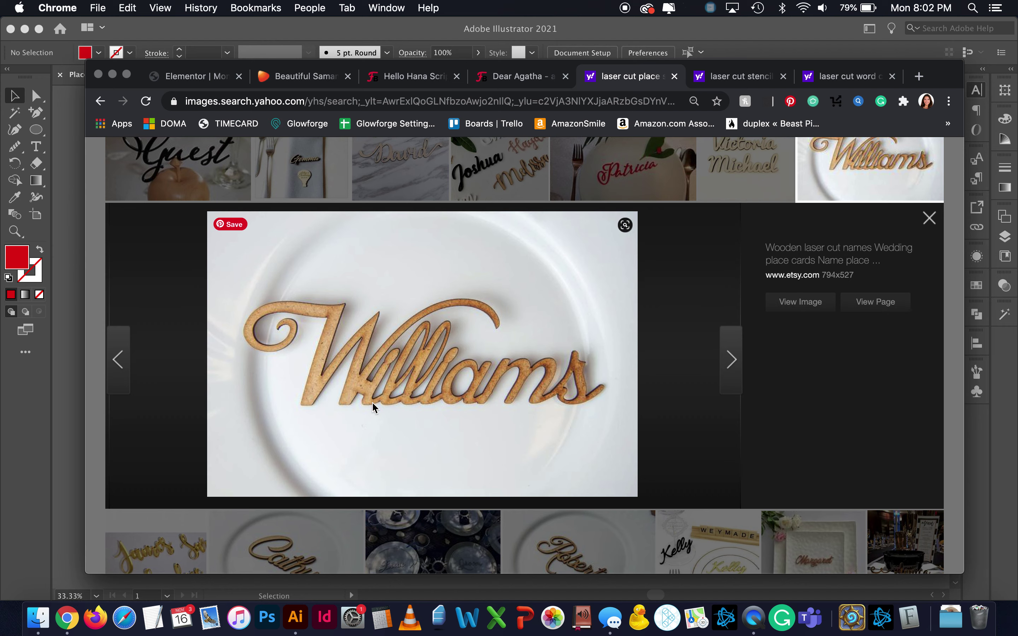
left_click(923, 229)
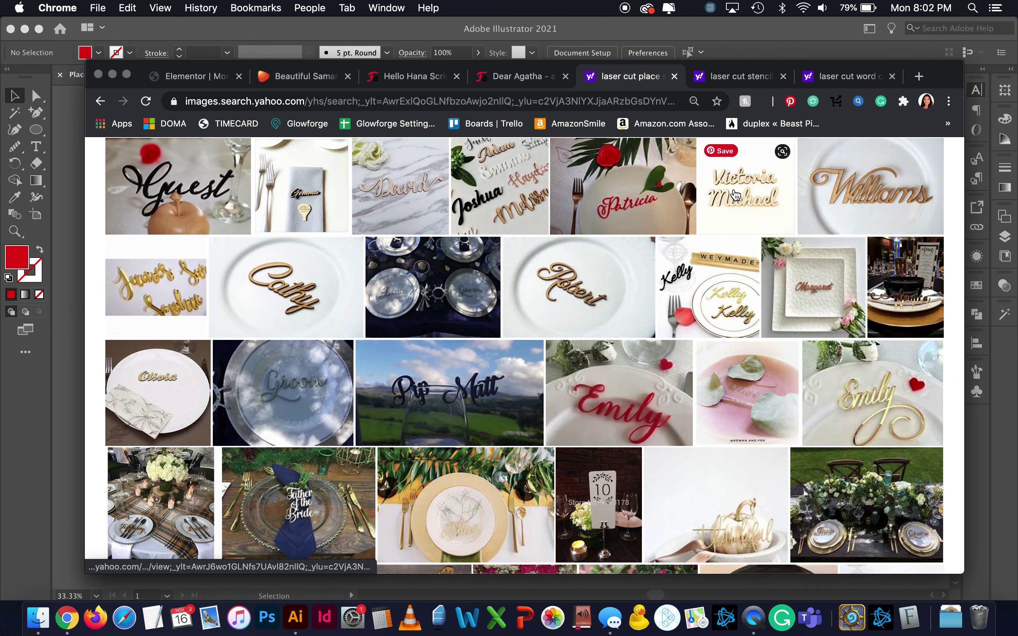
left_click(735, 195)
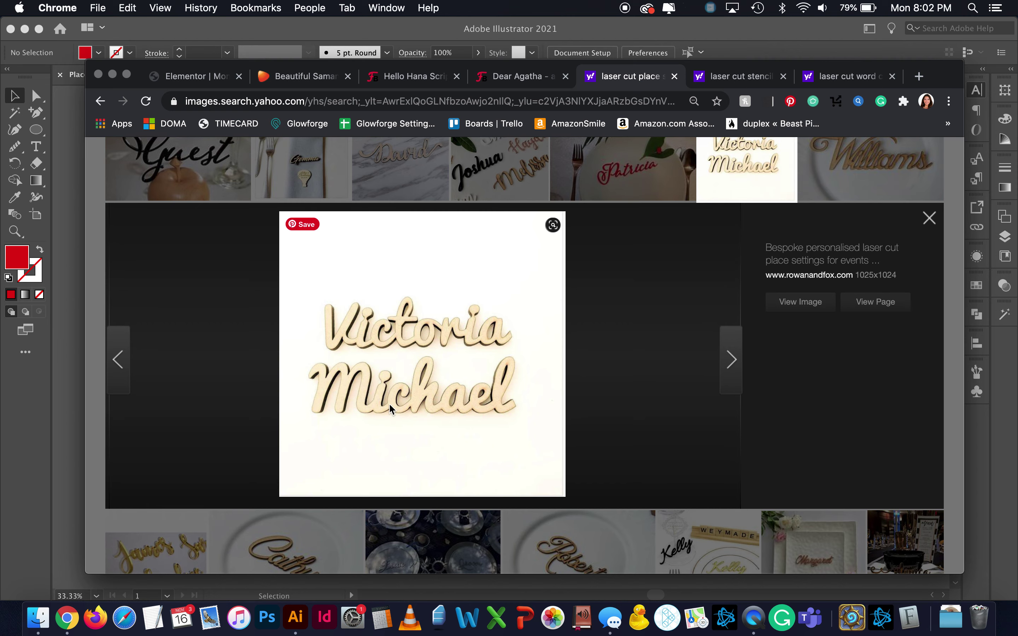
left_click(937, 226)
Look through the remaining place setting image results for more laser-cut name styles
scroll(714, 378, "down", 10)
scroll(714, 376, "down", 5)
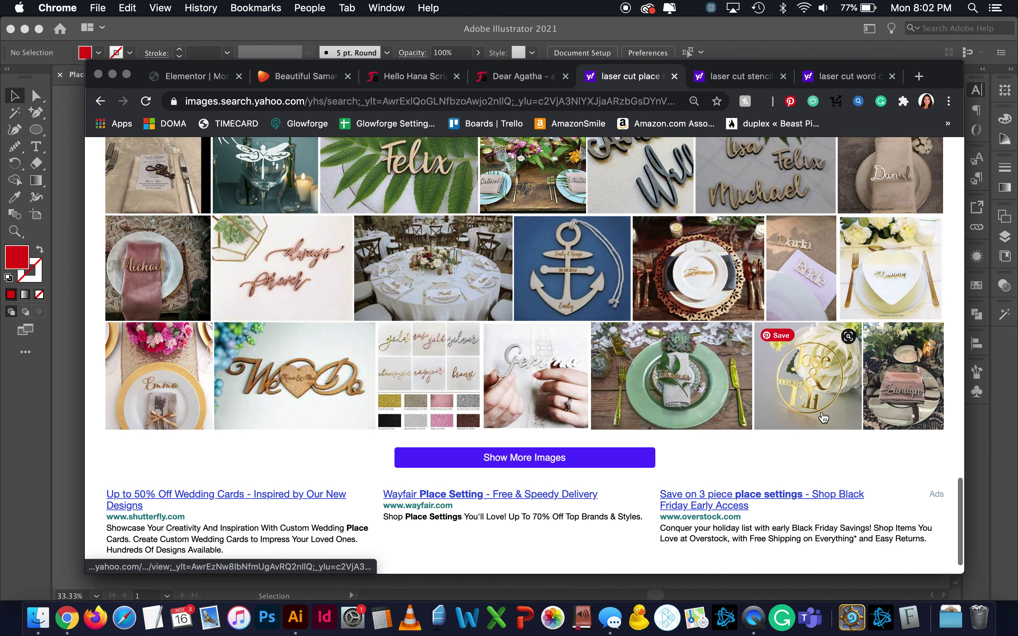
scroll(823, 417, "down", 1)
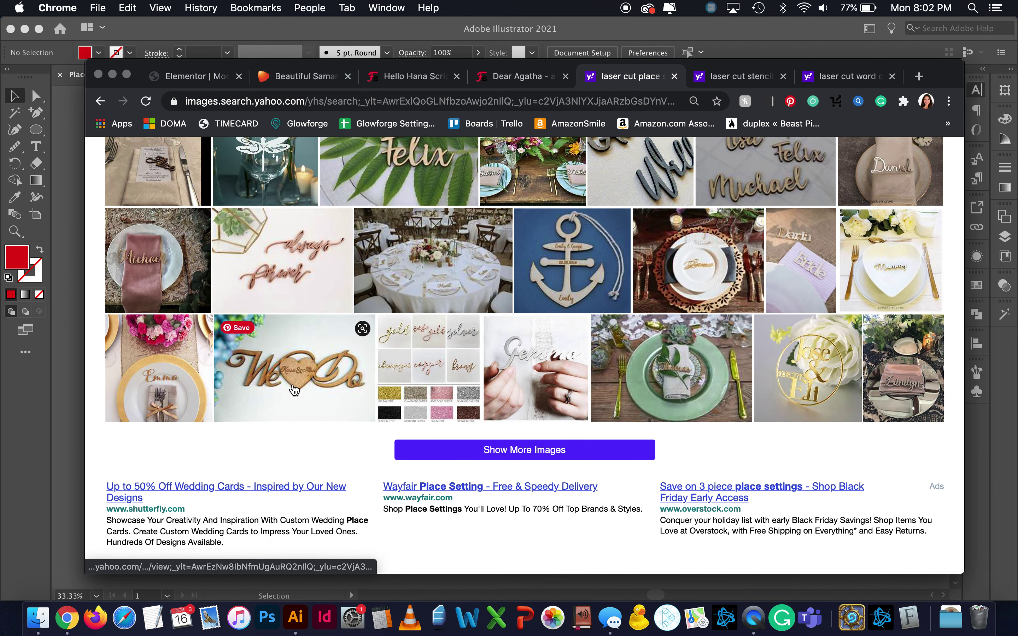
scroll(311, 360, "up", 3)
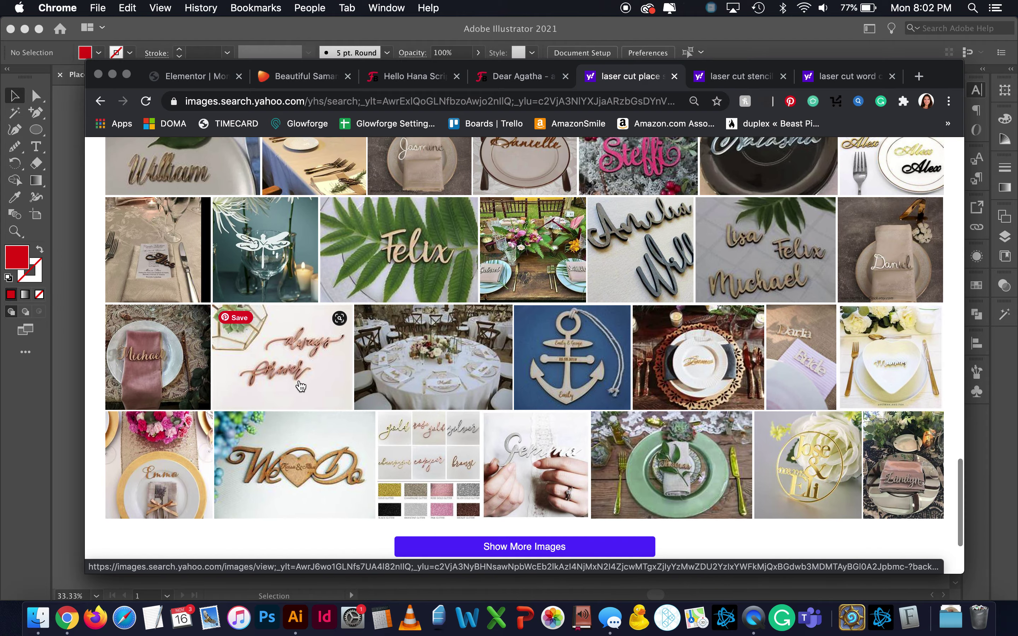
scroll(278, 375, "up", 10)
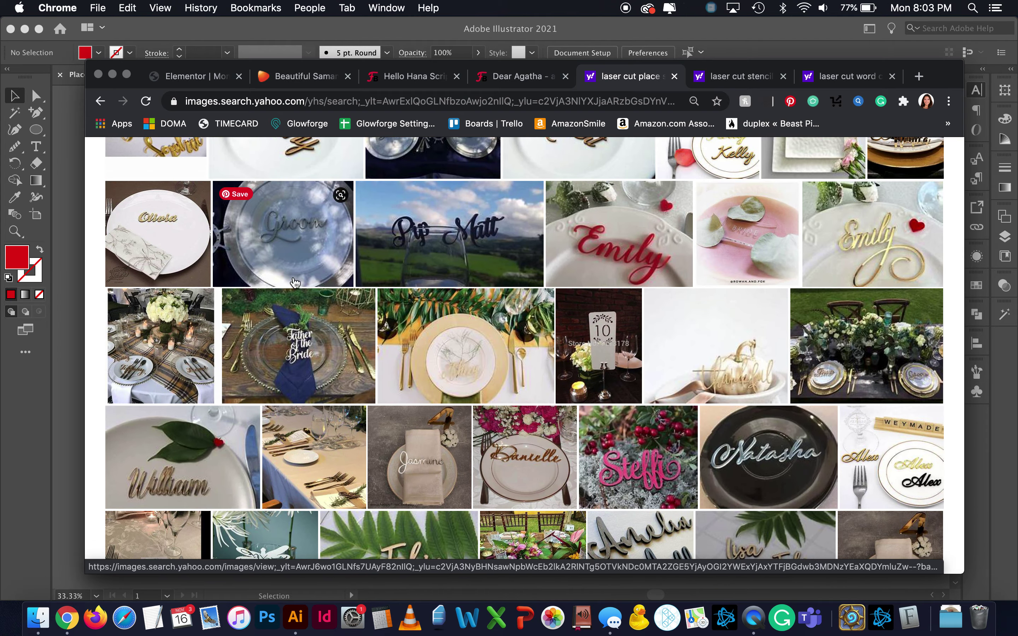
Return to Illustrator and inspect the font of the swash-ended name below the maple leaf
left_click(74, 393)
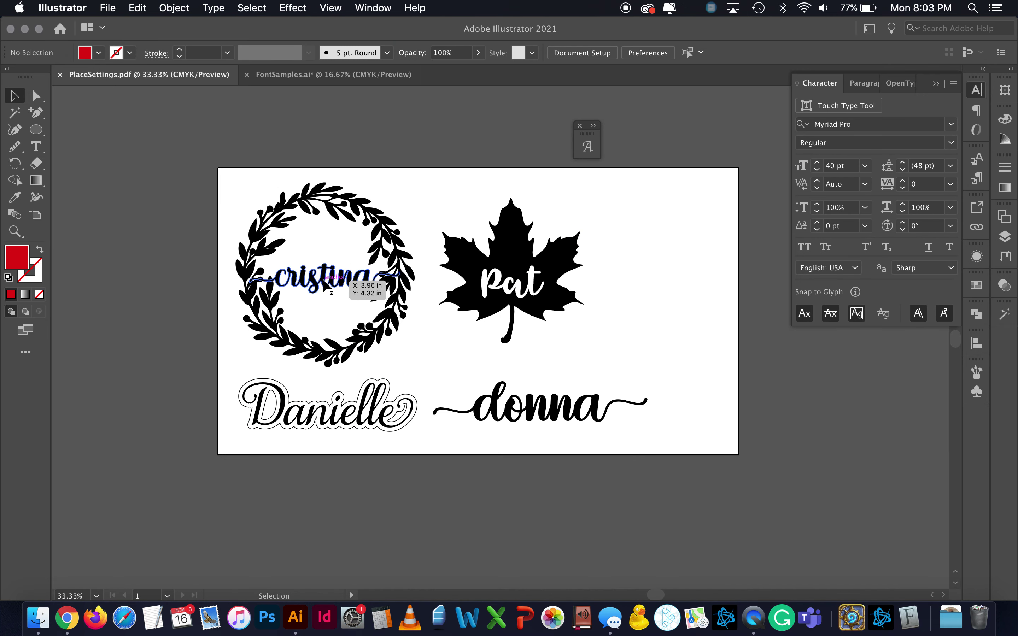
left_click(555, 416)
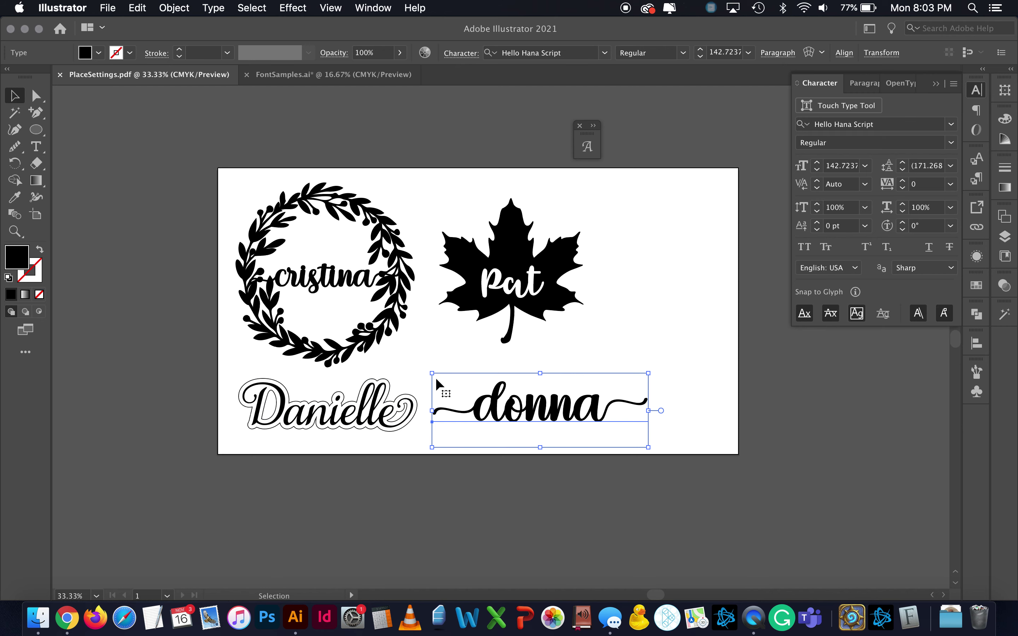
left_click(622, 312)
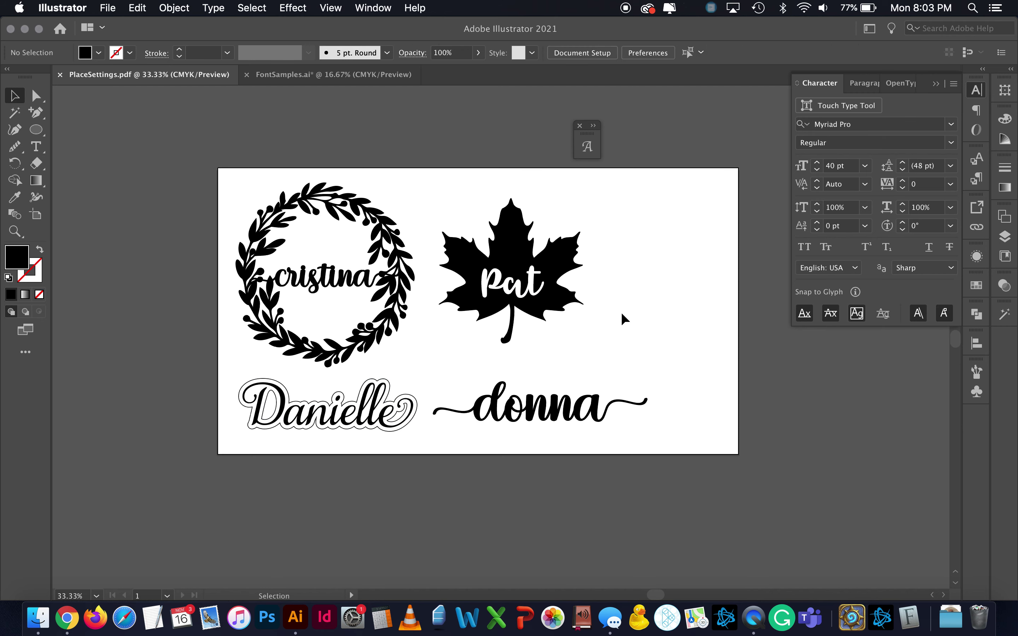
scroll(575, 338, "right", 3)
scroll(575, 339, "down", 1)
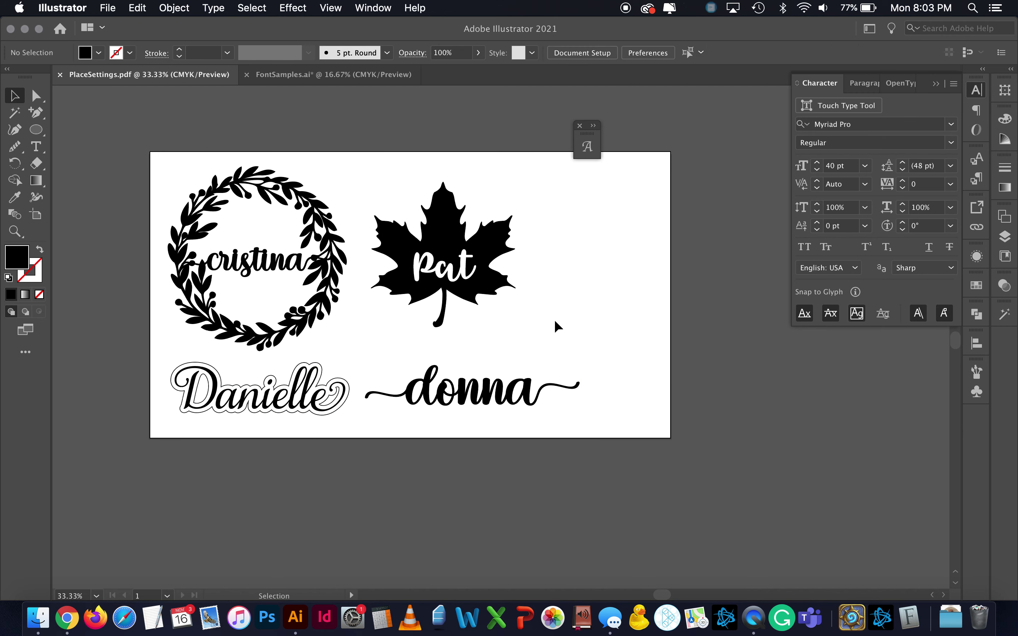
Duplicate the name on the maple leaf and the swash-ended name below it, placing the copies off the artboard's right side
left_click(514, 273)
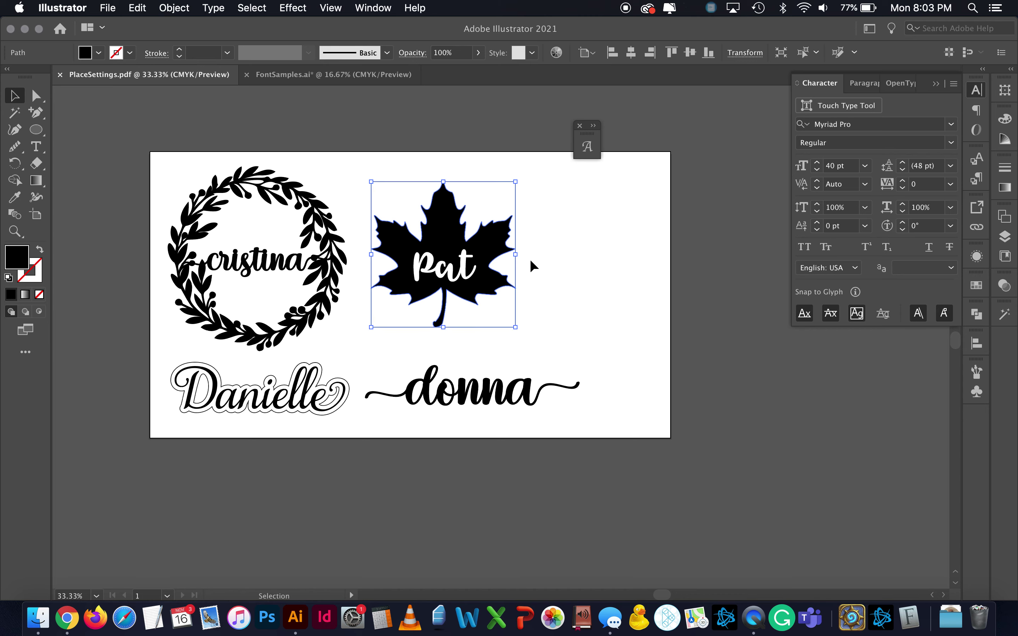
left_click(458, 270)
left_click(473, 391, "shift")
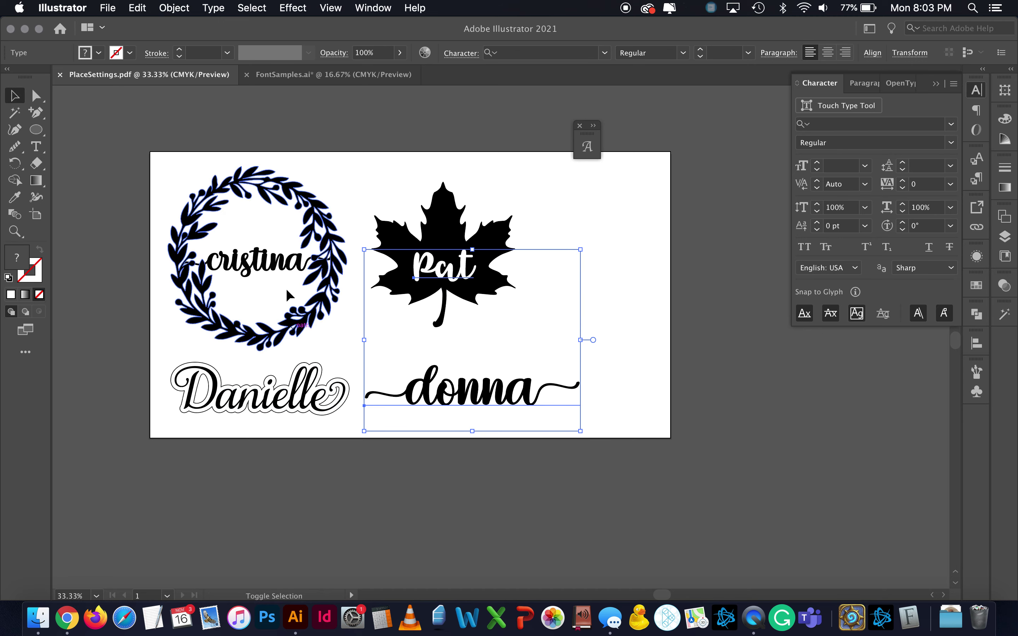
key("super+c")
left_click(496, 503)
key("super+v")
left_click_drag(494, 385, 844, 393)
left_click(675, 515)
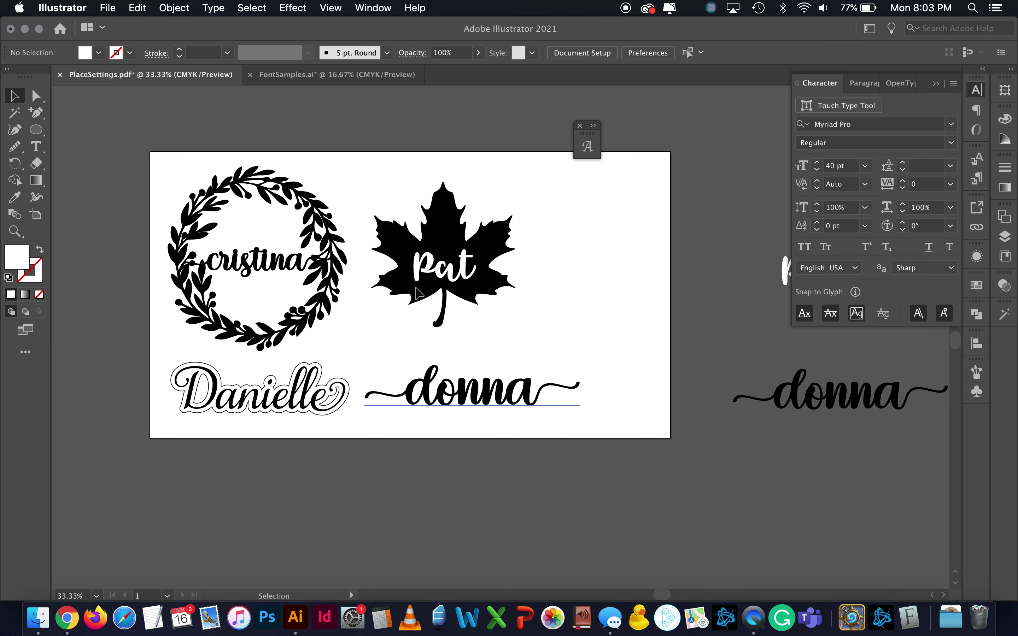
Increase the font size of the name on the maple leaf to 97 pt
double_click(457, 276)
double_click(453, 272)
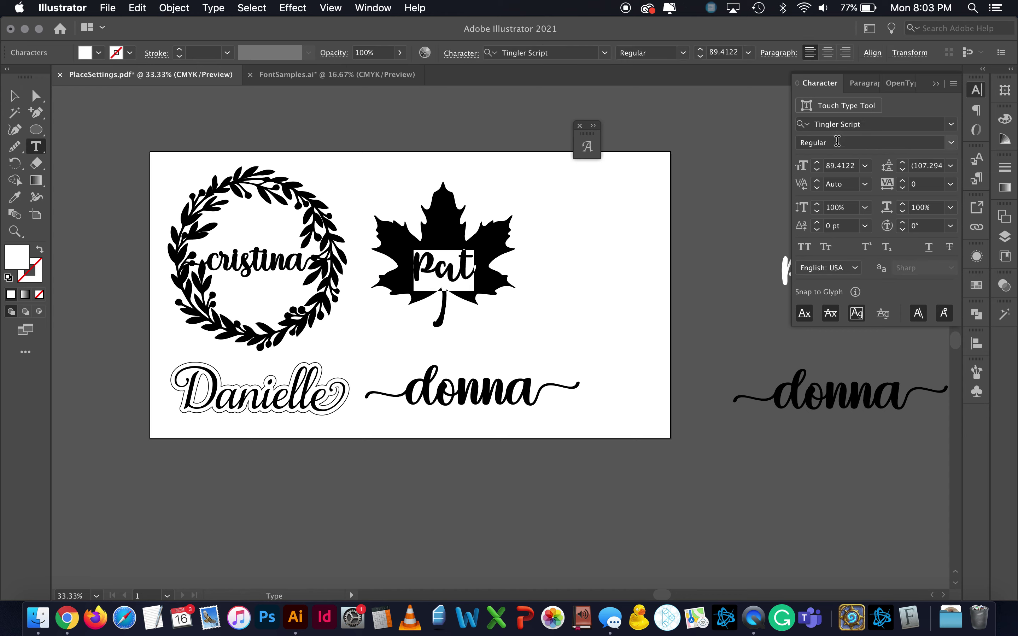
left_click(816, 164)
left_click(817, 164)
left_click(817, 163)
left_click(817, 163)
left_click(817, 163)
left_click(817, 163)
left_click(816, 164)
left_click(817, 163)
left_click(14, 96)
Nudge the 97 pt name into a centered position within the maple leaf
left_click(515, 288)
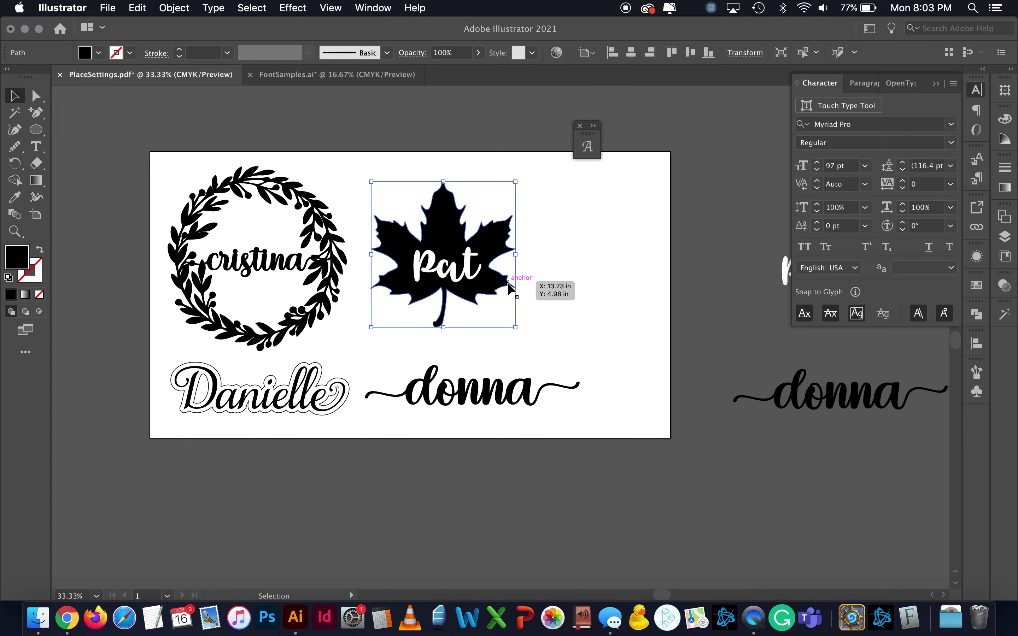
key("super+equal")
left_click(638, 416)
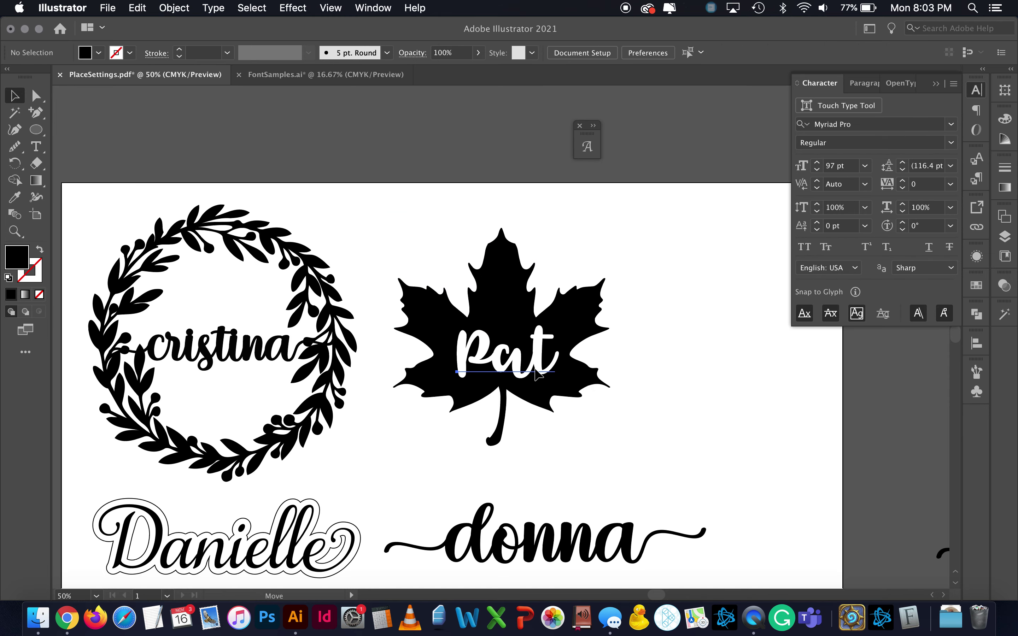
left_click(547, 362)
key("Down")
key("Down")
key("Down")
key("Down")
key("Down")
key("Down")
key("Down")
key("Down")
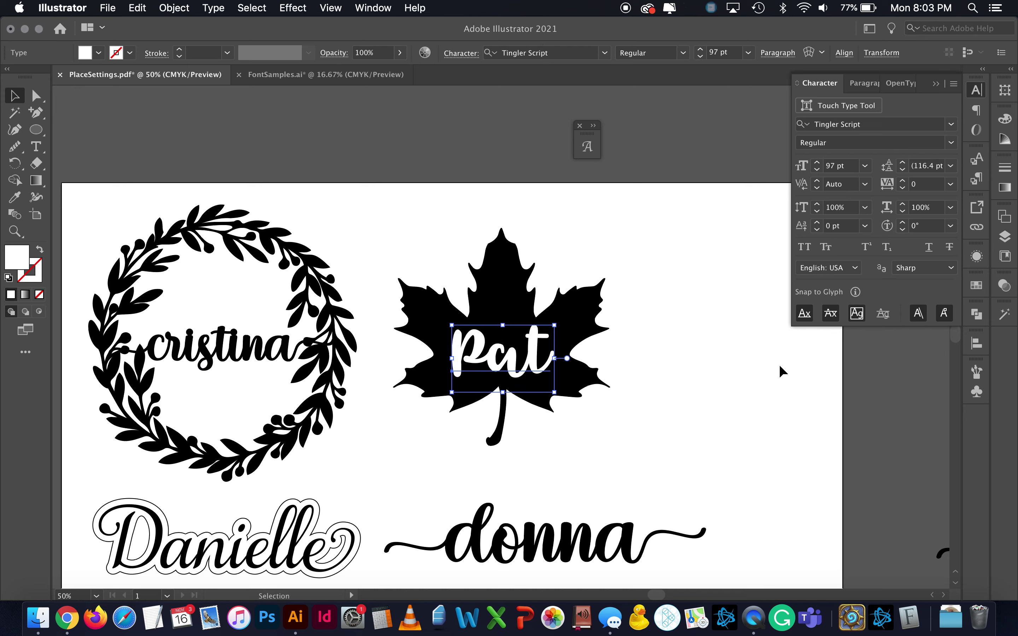
left_click(830, 382)
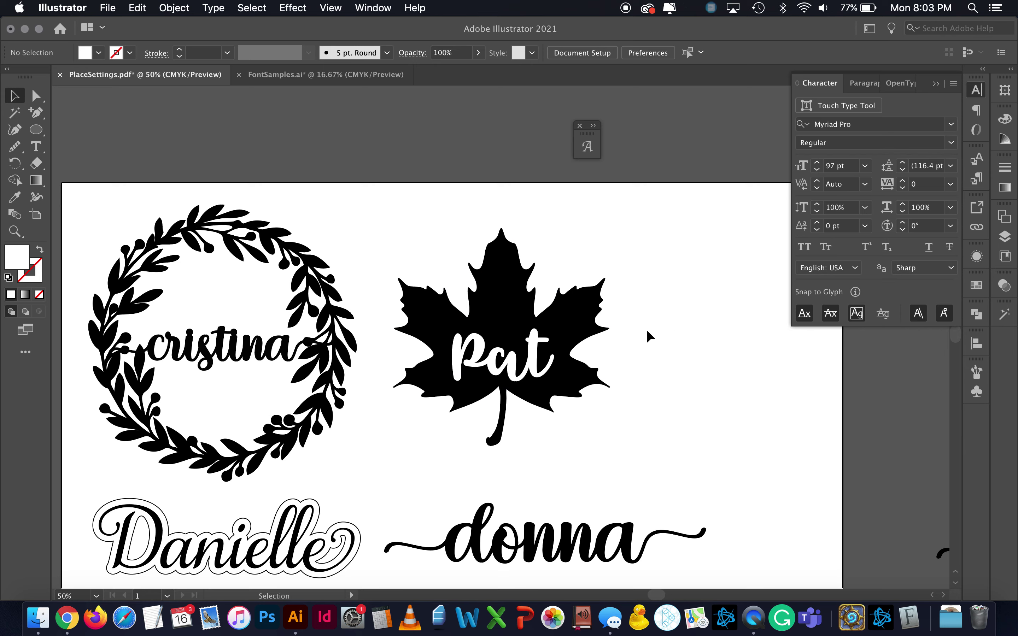
Convert the name text on the maple leaf to outlines
left_click(533, 368)
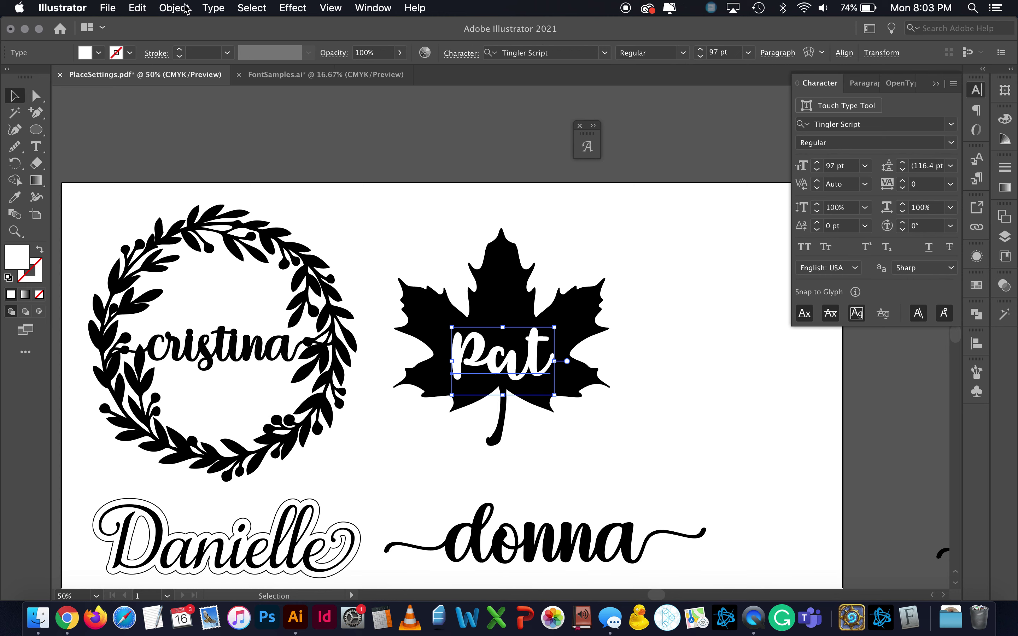
left_click(208, 11)
left_click(241, 238)
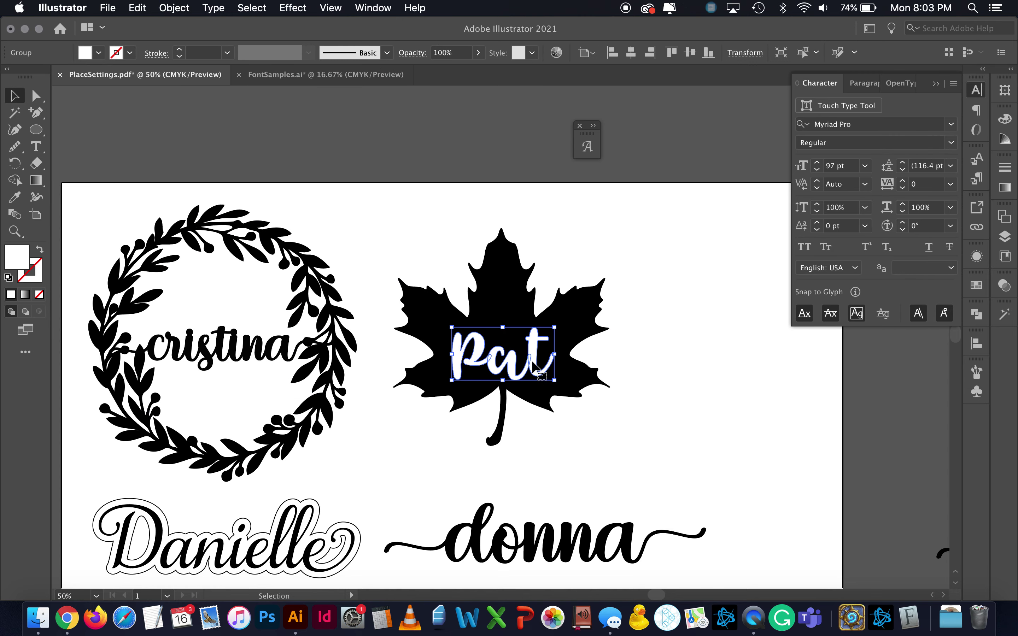
Unite the overlapping letter outlines of the maple leaf's name into one shape with Pathfinder
key("super+equal")
key("super+equal")
key("super+equal")
key("super+equal")
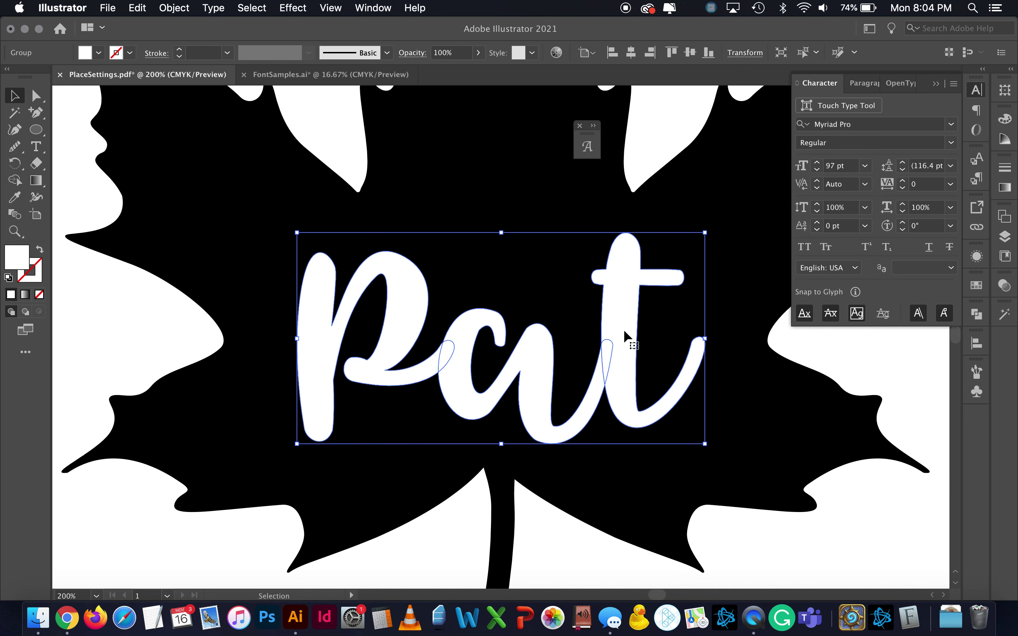
left_click(977, 313)
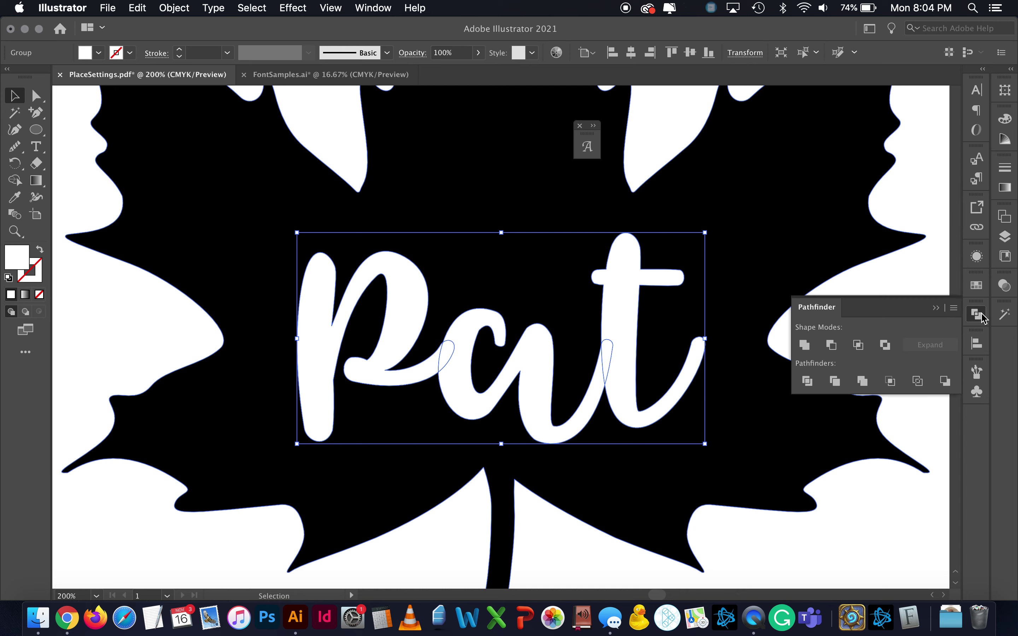
left_click(805, 345)
left_click(385, 7)
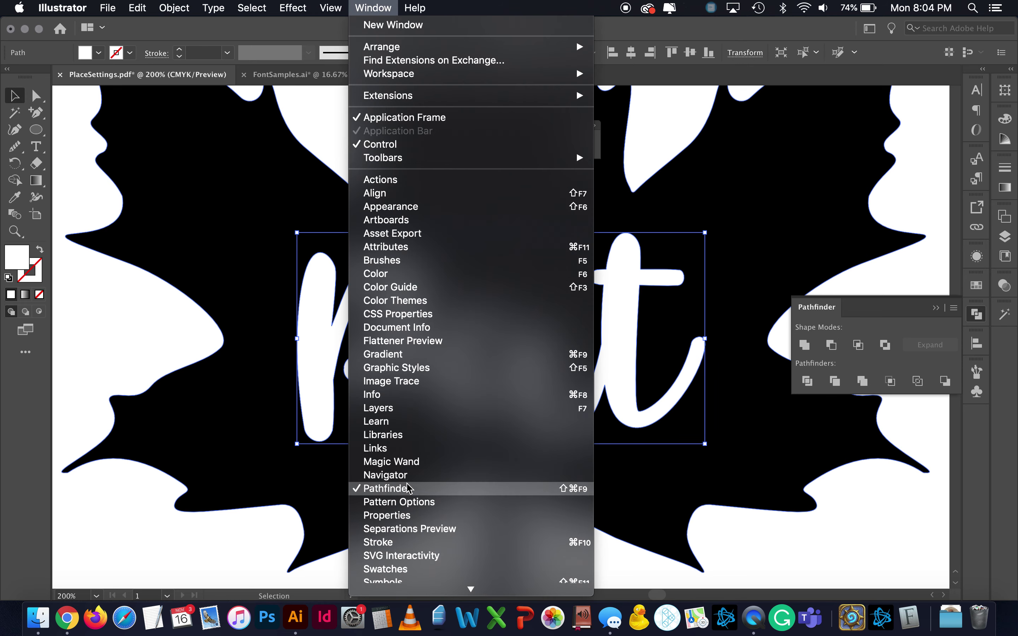
left_click(937, 313)
left_click(936, 311)
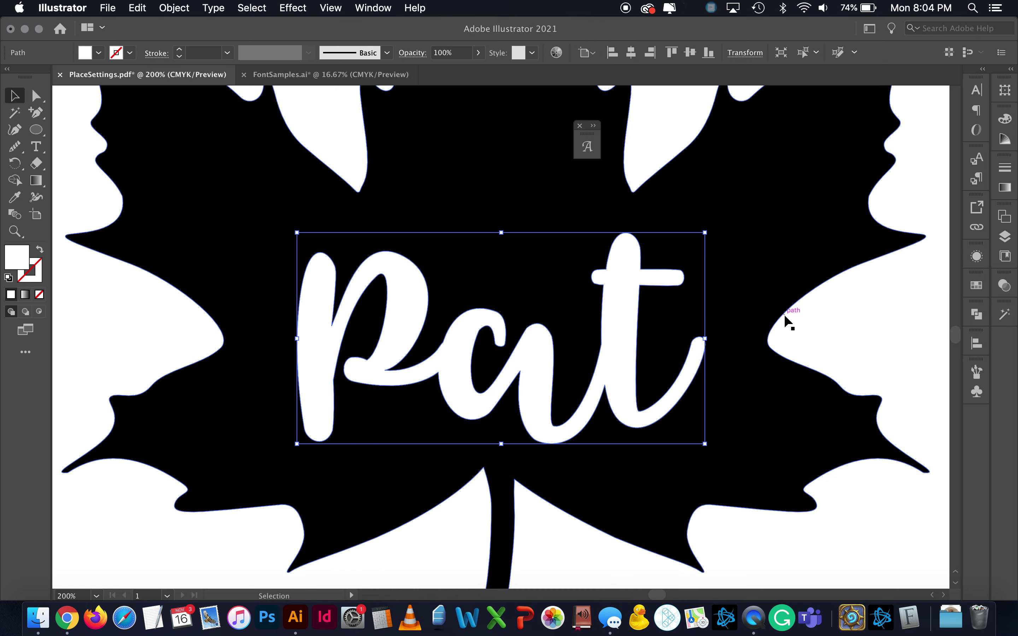
left_click(829, 334)
Cut the united name out of the maple leaf with Pathfinder's Minus Front
key("super+minus")
key("super+minus")
key("super+minus")
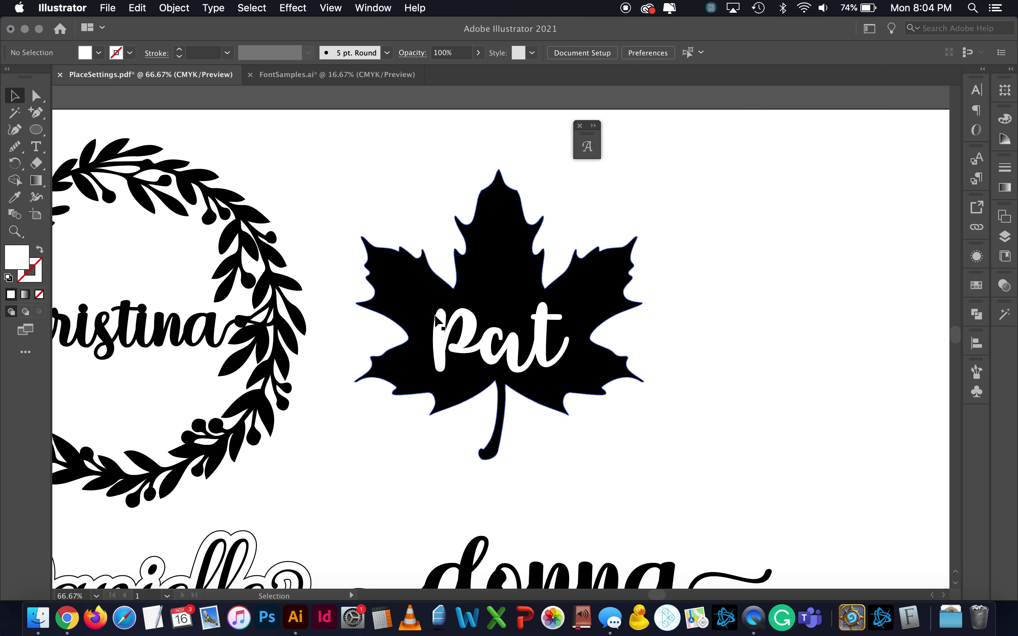
left_click_drag(602, 447, 515, 332)
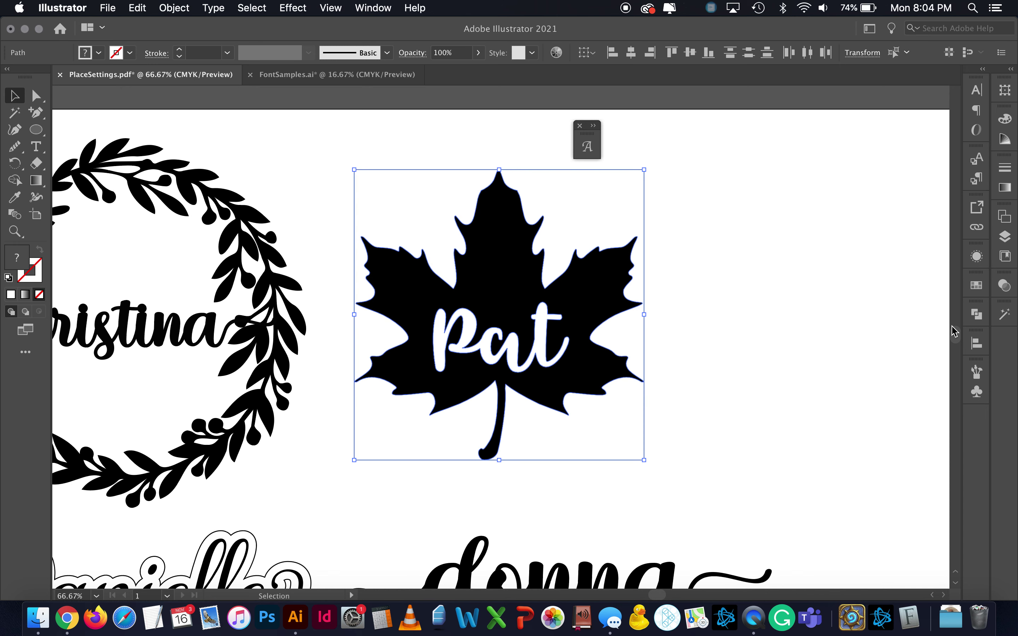
left_click(976, 315)
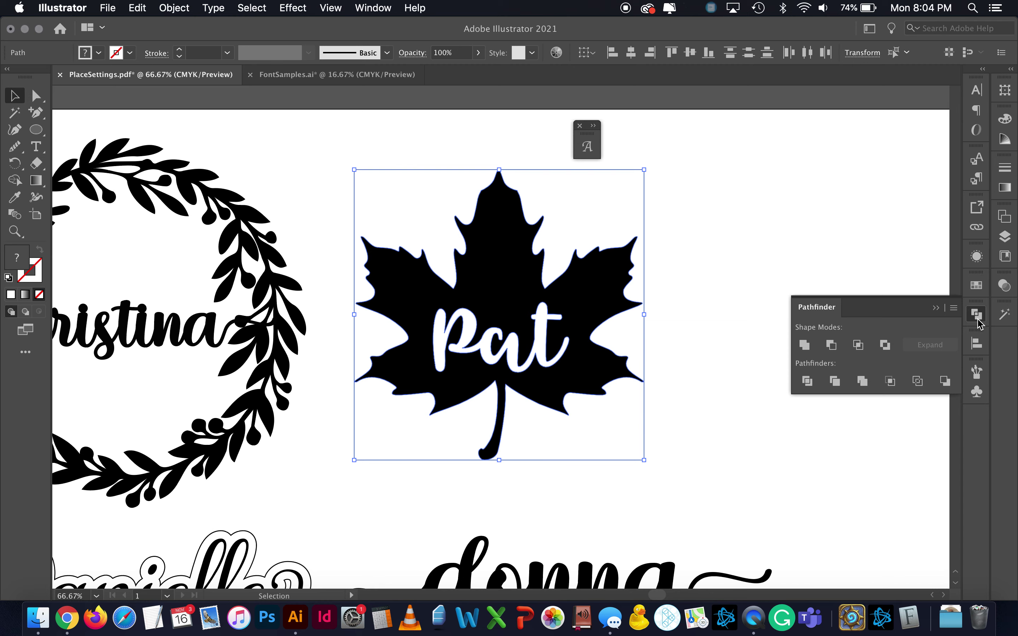
left_click(832, 351)
left_click(718, 411)
Move the cut-out maple leaf toward the artboard's right edge and enlarge it slightly
left_click_drag(566, 378, 675, 395)
key("super+minus")
key("super+minus")
left_click_drag(577, 263, 616, 224)
left_click(706, 257)
left_click_drag(529, 349, 566, 362)
left_click(678, 401)
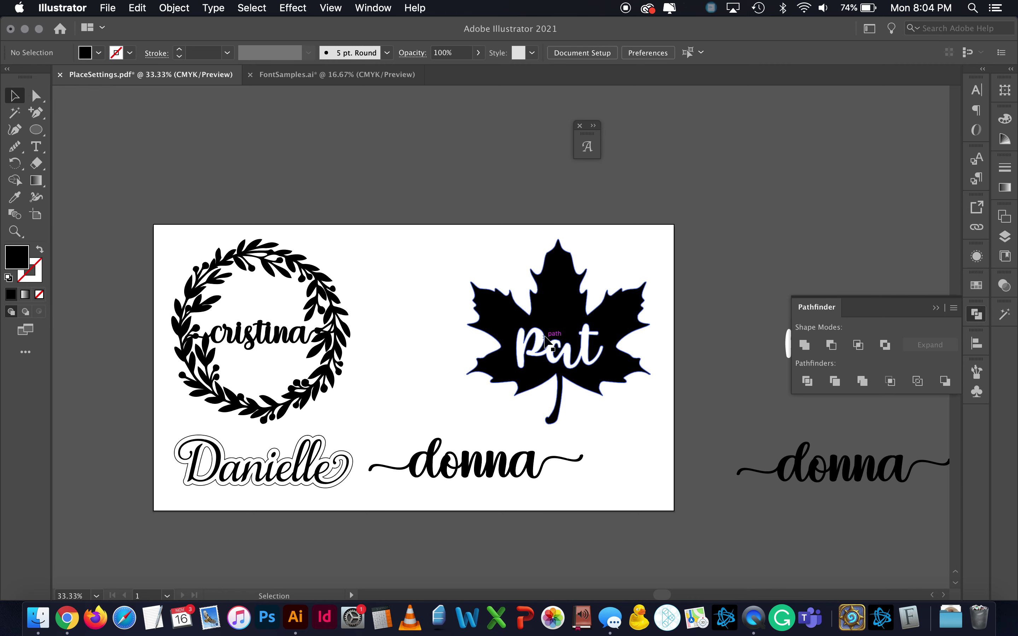
scroll(393, 411, "left", 3)
scroll(394, 410, "down", 1)
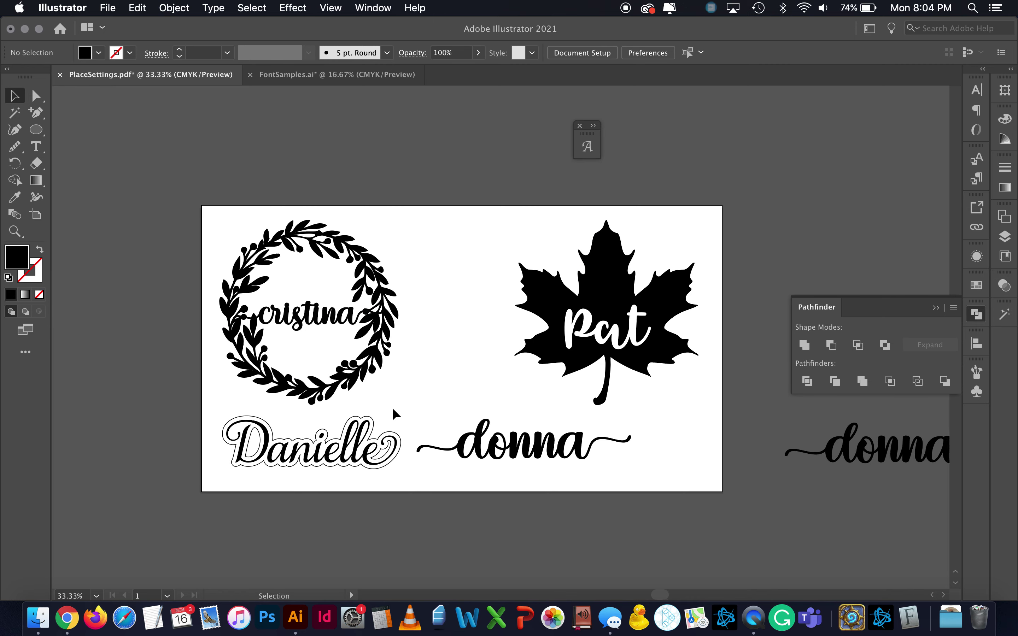
Move the existing name out of the leafy wreath to the empty area above the artboard
left_click(344, 313)
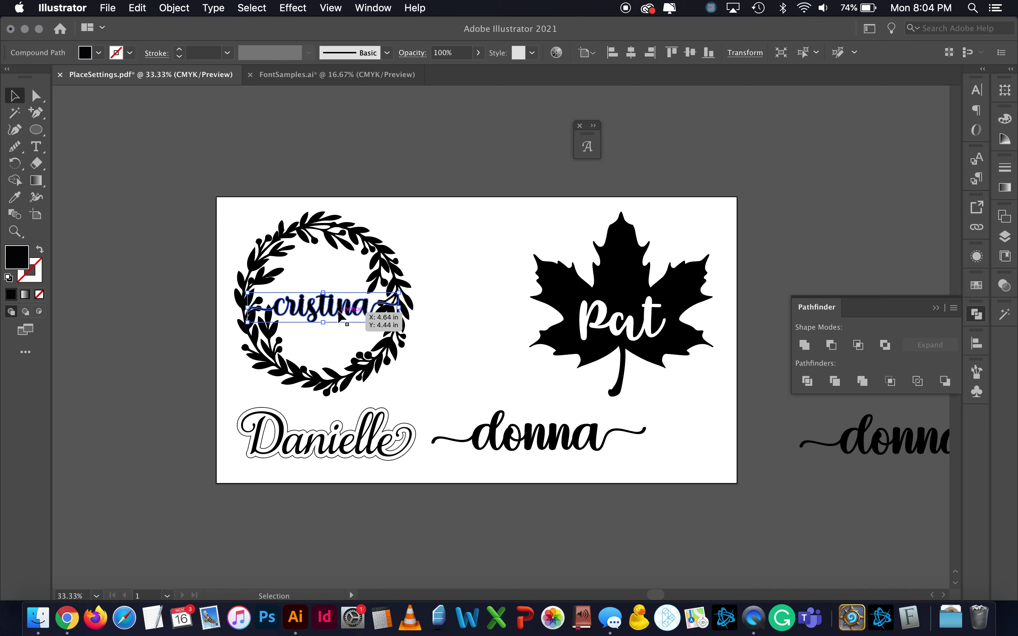
left_click_drag(338, 311, 345, 156)
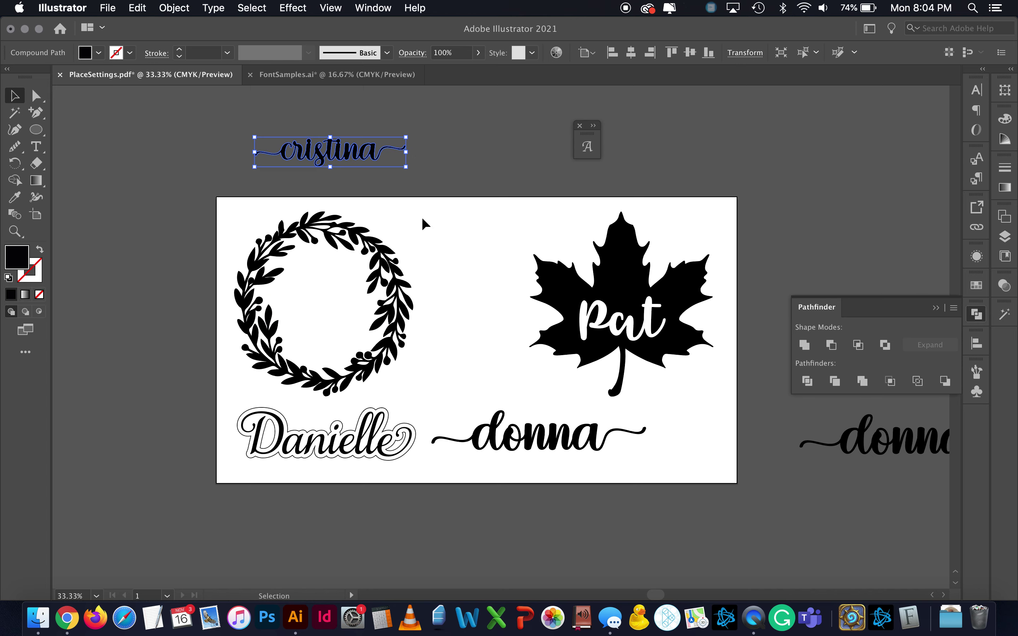
left_click(407, 306)
key("super+equal")
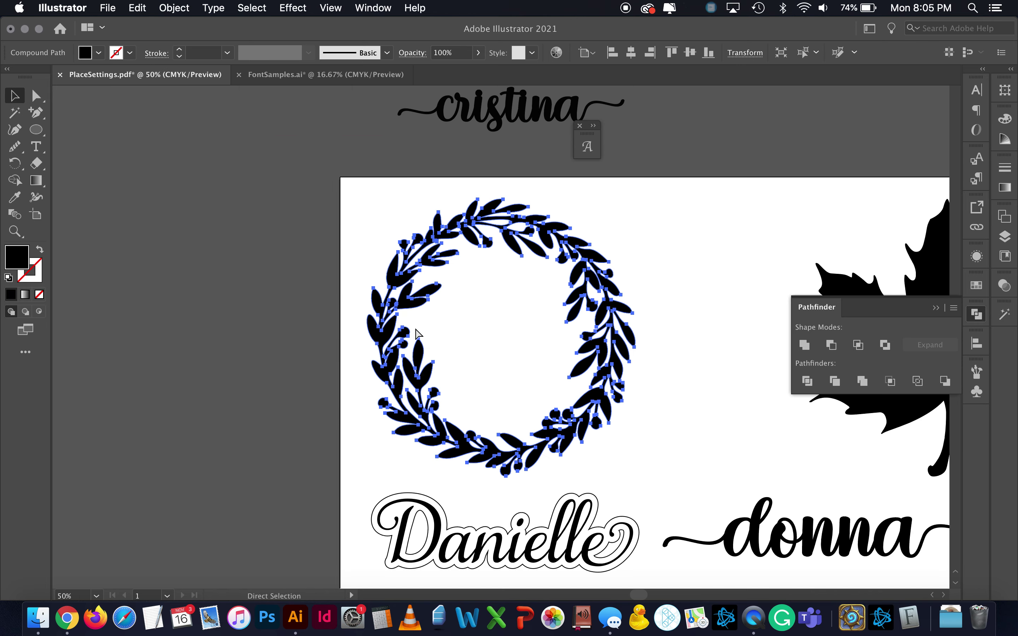
left_click(649, 365)
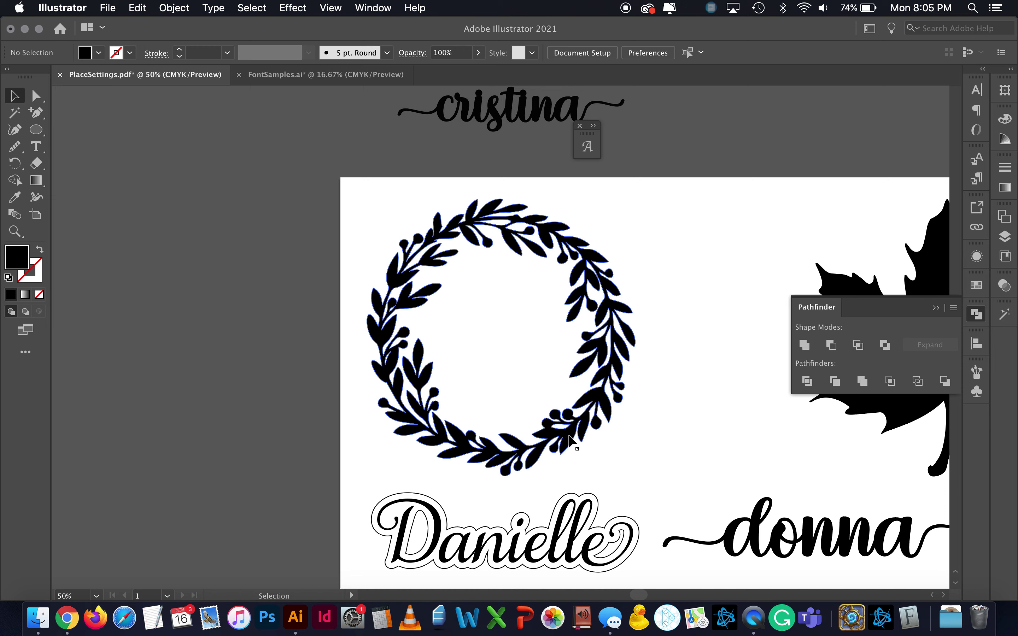
scroll(565, 435, "right", 4)
scroll(565, 435, "down", 1)
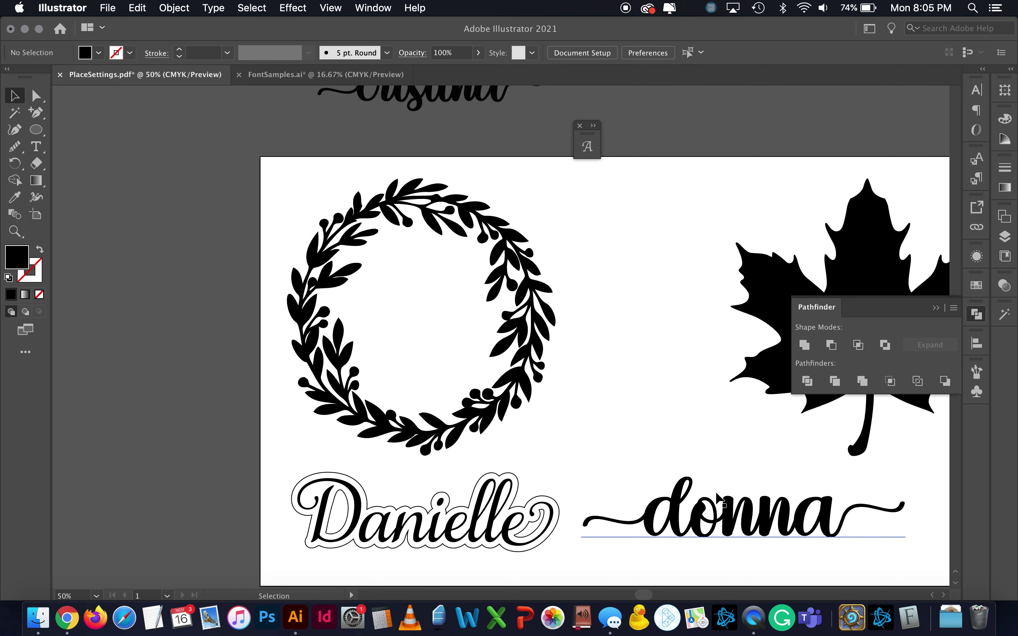
Try an area text box beside the wreath with the filler text "jdjdj-", enlarge the box, and undo it all
left_click(752, 528)
scroll(756, 533, "right", 2)
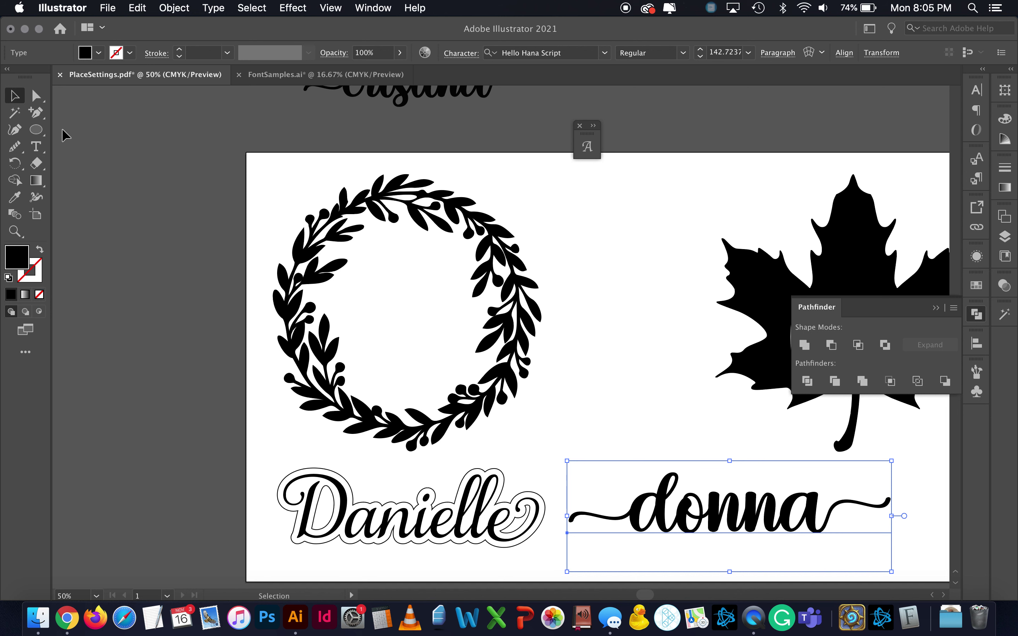
left_click(40, 147)
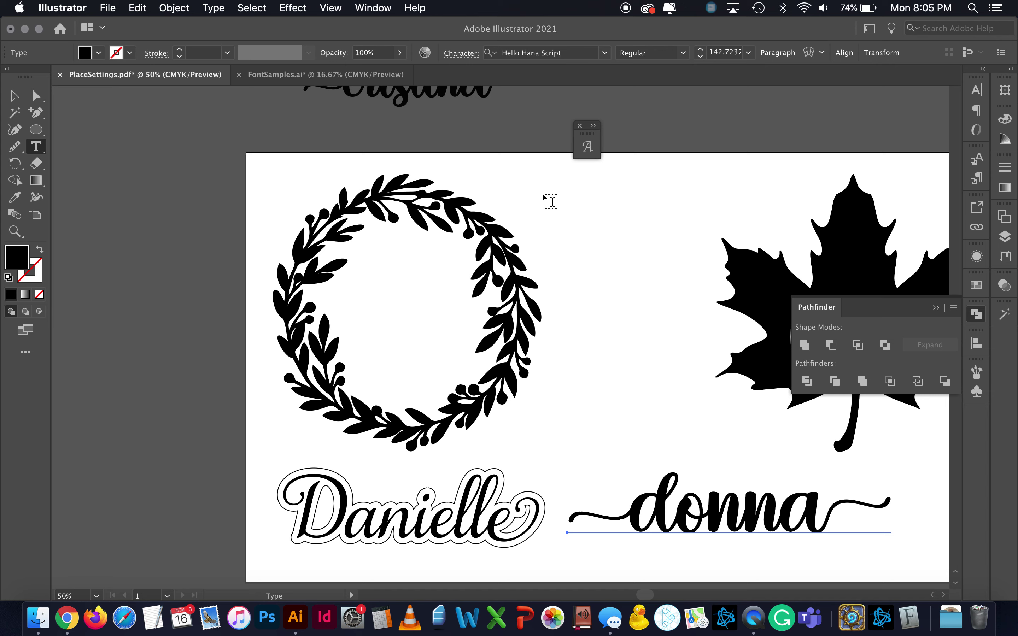
left_click_drag(515, 173, 664, 228)
type("jdjdjdj")
key("BackSpace")
key("BackSpace")
type("-")
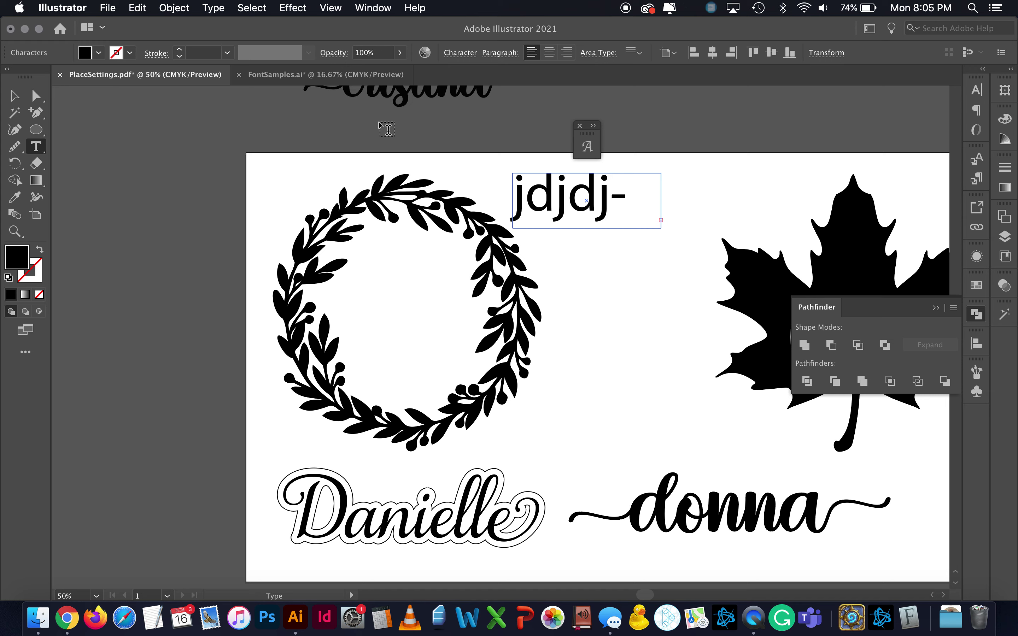
key("Escape")
left_click_drag(660, 227, 717, 301)
key("super+z")
key("super+z")
key("super+z")
key("super+z")
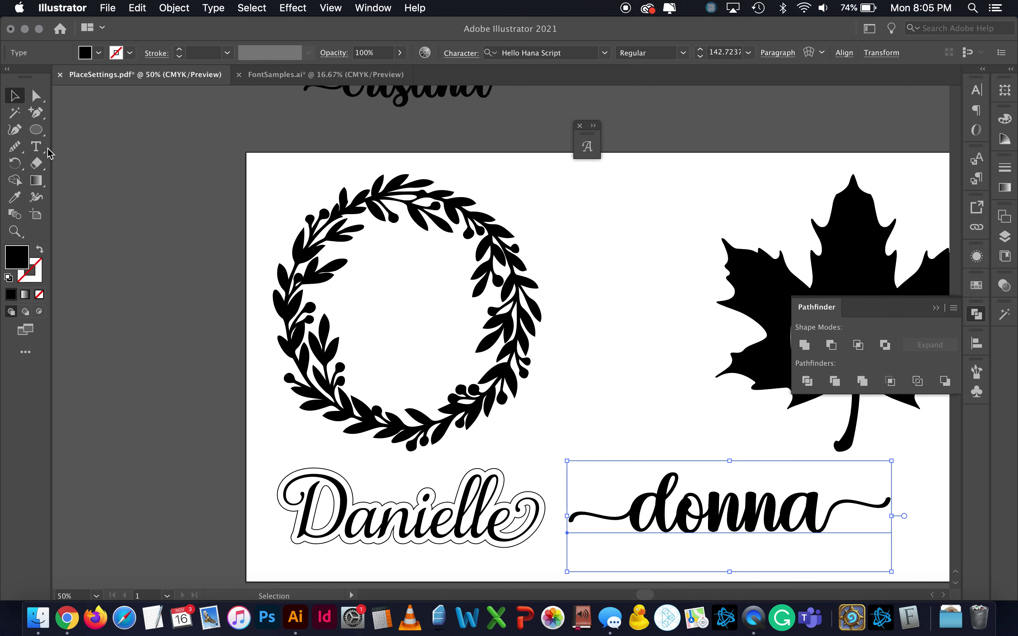
Add the wreath's name in lowercase as point text beside the wreath and shift it slightly down
left_click(36, 146)
left_click(534, 192)
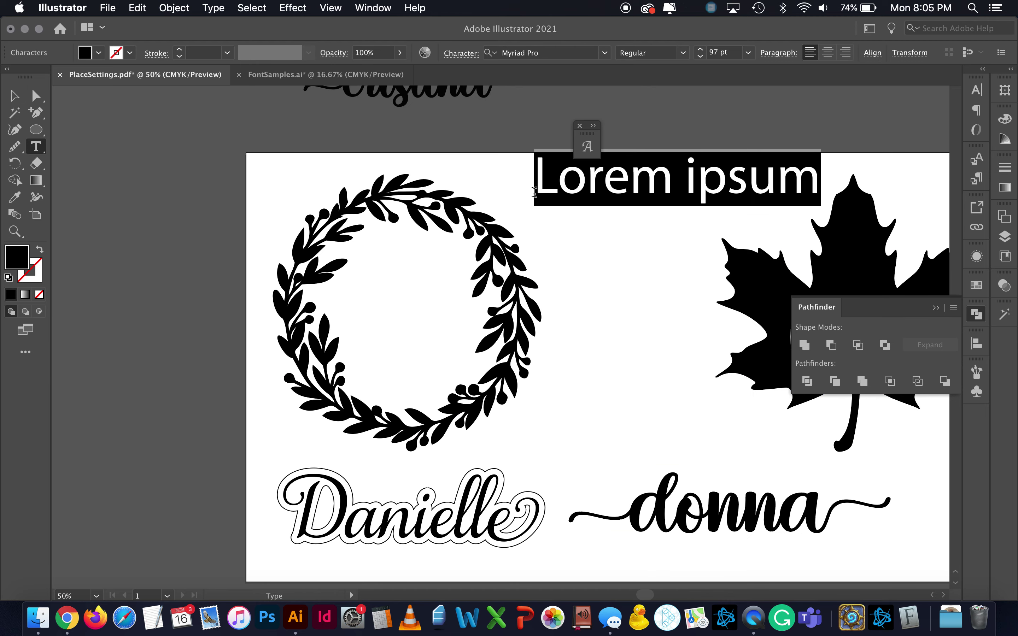
type("djjfjfjfjjfjfjjfj")
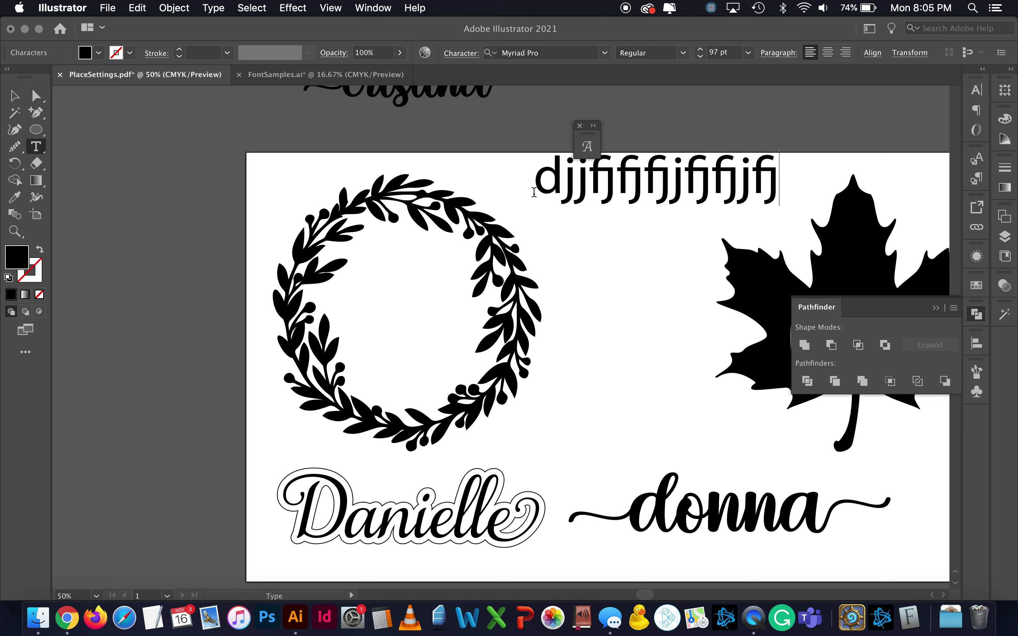
key("super+a")
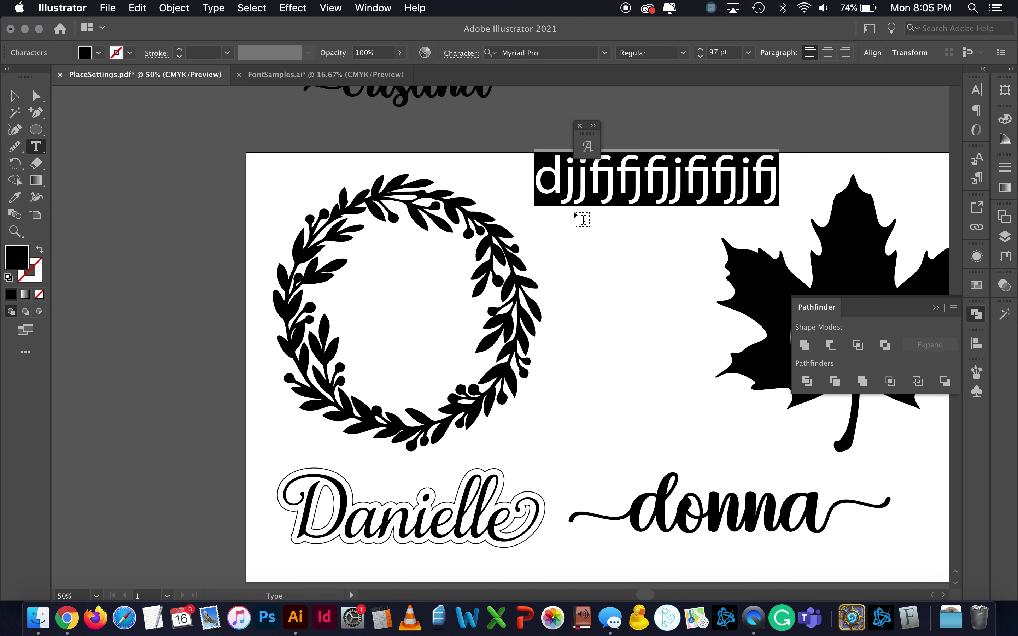
type("cri")
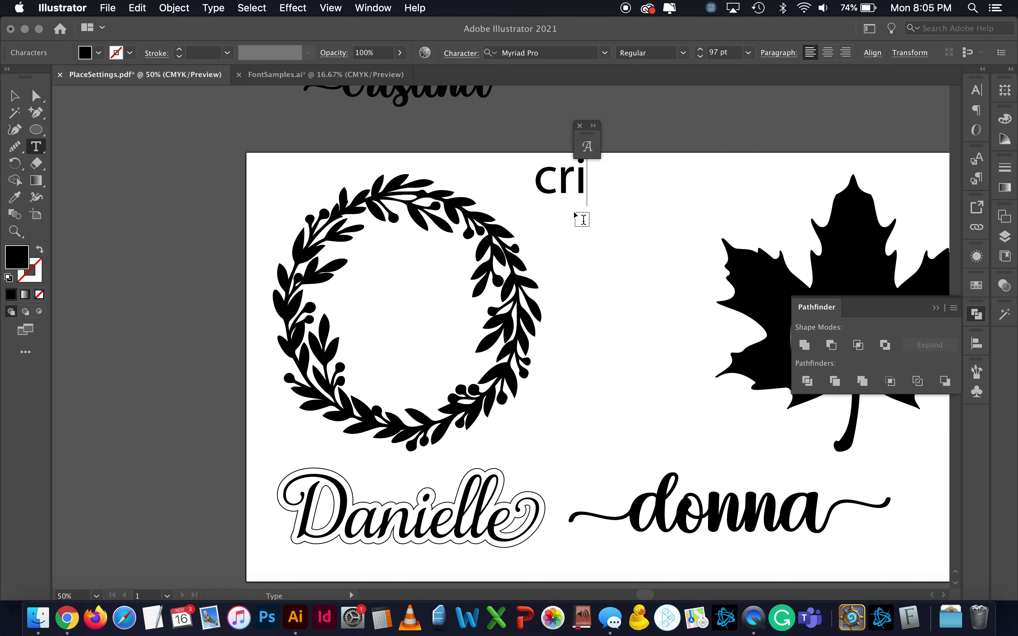
type("stina")
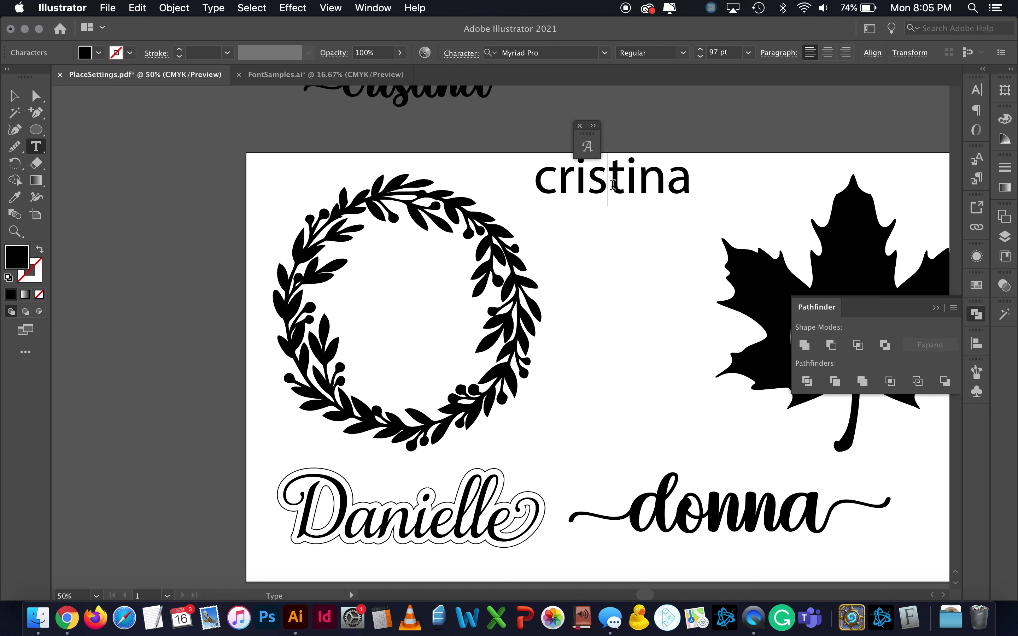
key("super+a")
left_click(14, 96)
left_click_drag(630, 197, 632, 237)
Set the font of the new name text to Hello Hana Script
double_click(646, 237)
key("super+a")
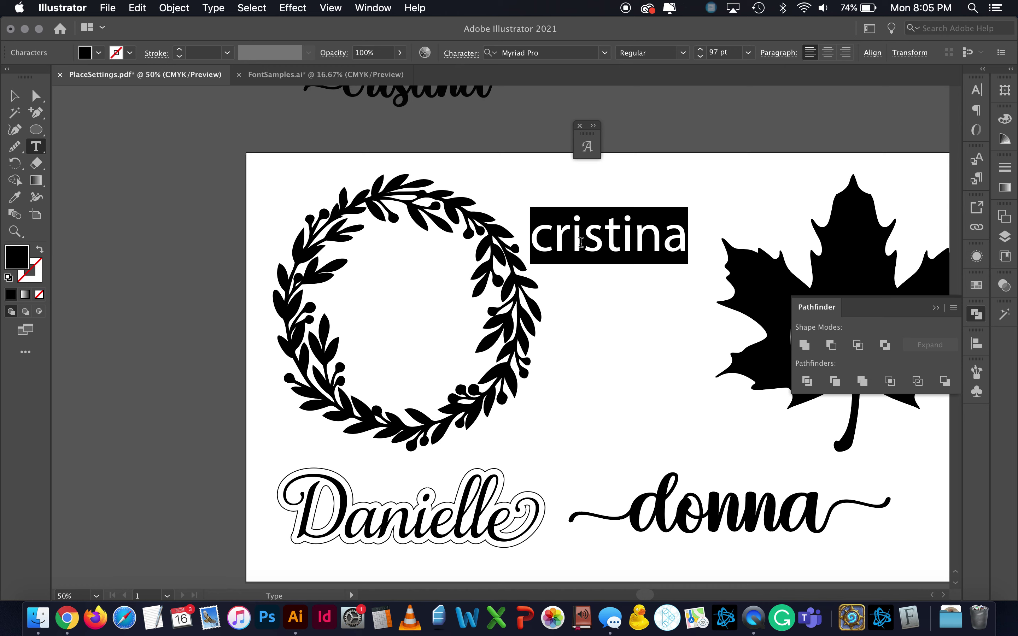
left_click(977, 91)
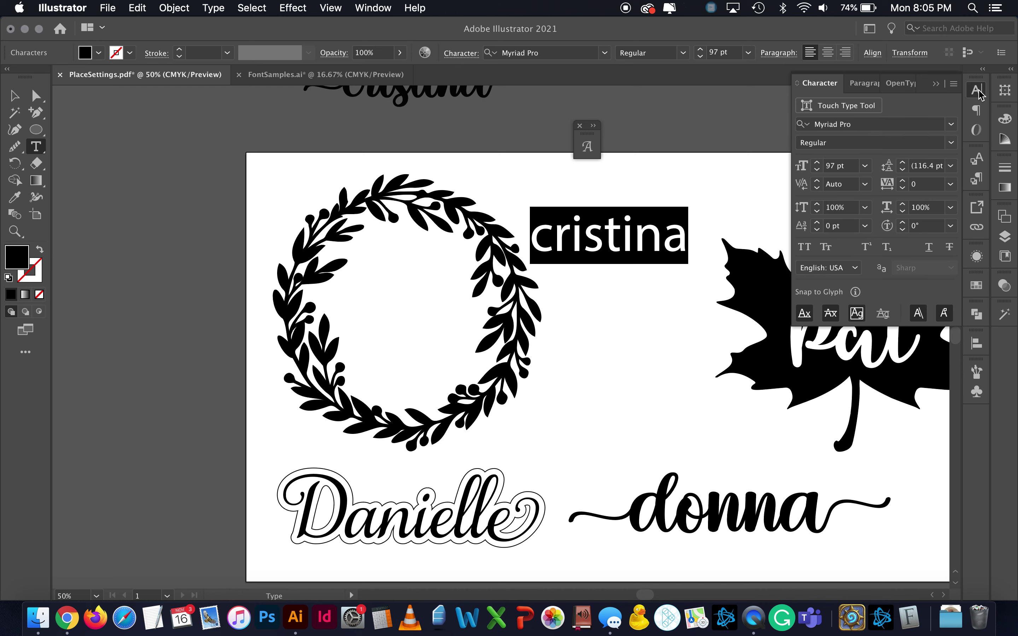
left_click(832, 123)
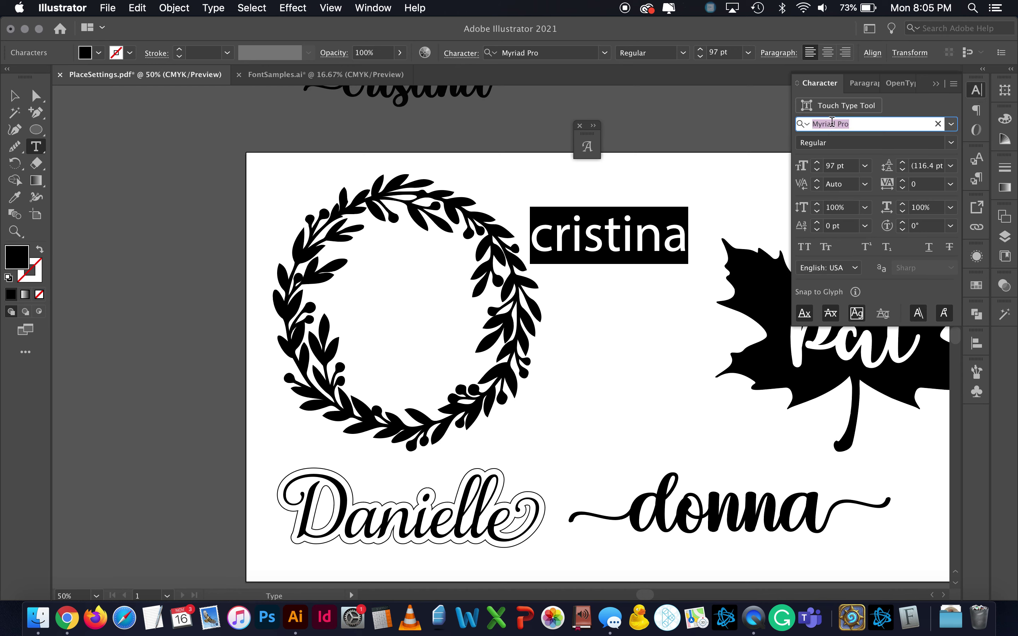
type("hello")
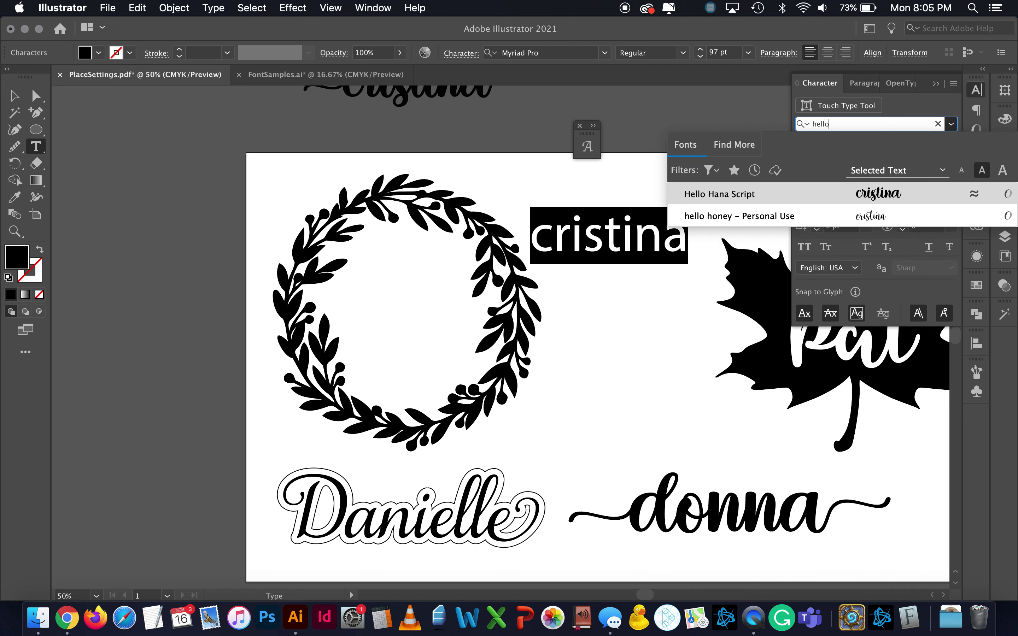
left_click(814, 198)
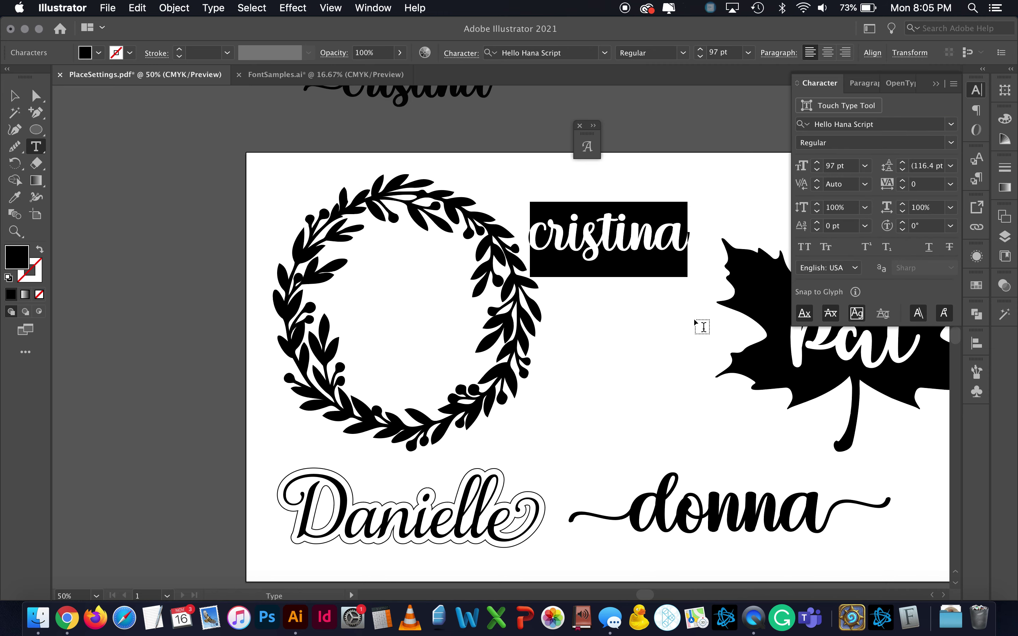
left_click(631, 268)
left_click(15, 96)
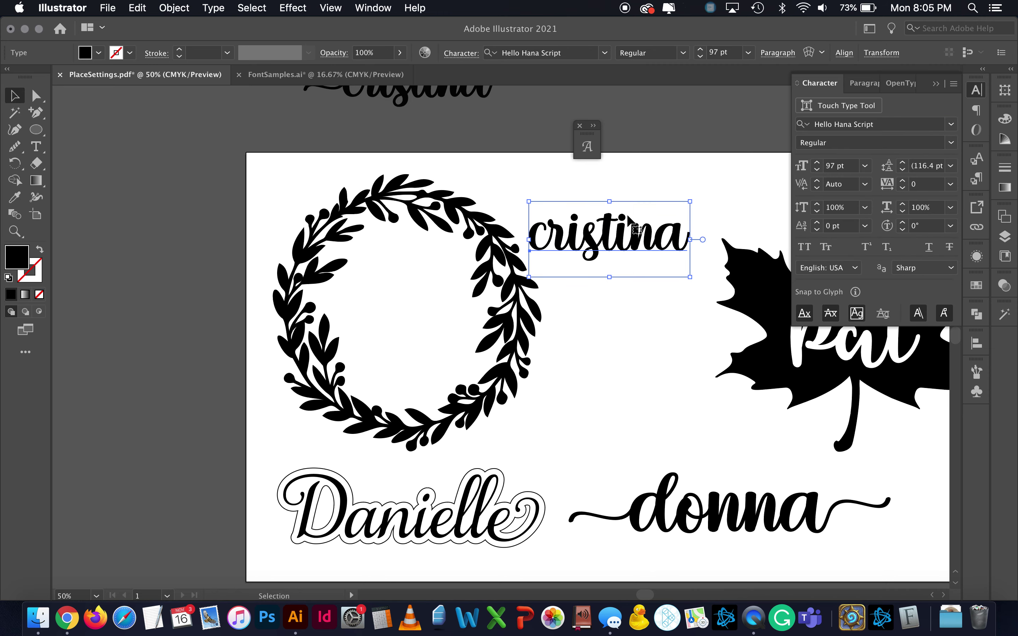
Move the name into the wreath, enlarge it to about 108.7 pt, and nudge it left to touch the leaves
left_click_drag(656, 244, 453, 319)
left_click_drag(490, 285, 510, 274)
key("shift+Left")
key("Left")
key("Left")
key("Left")
key("Left")
key("Left")
key("Left")
key("Left")
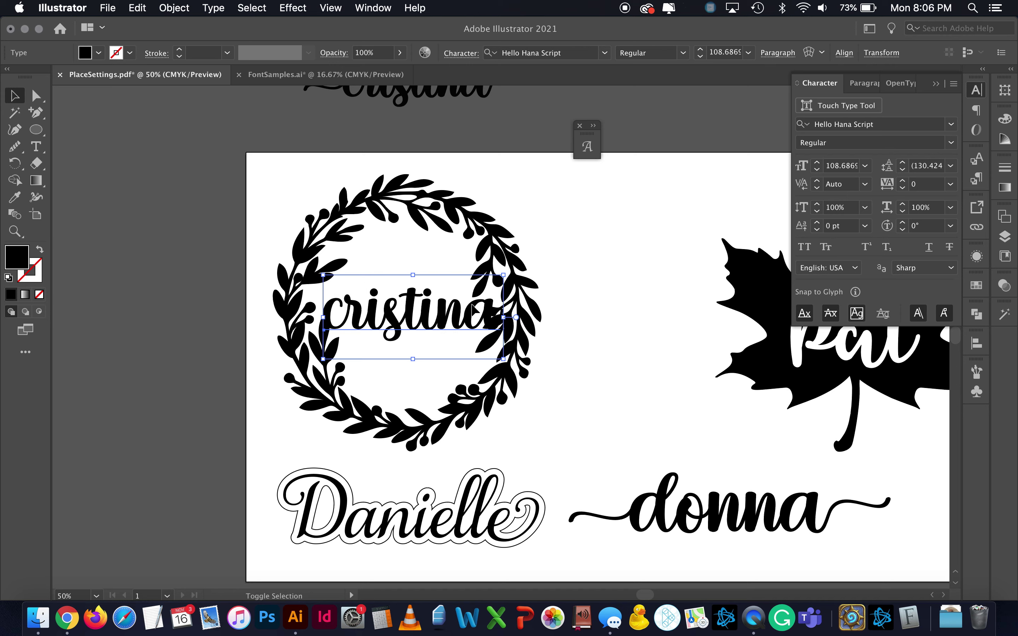
key("Left")
key("Left")
key("Left")
key("Left")
key("Left")
key("Left")
key("Left")
key("Left")
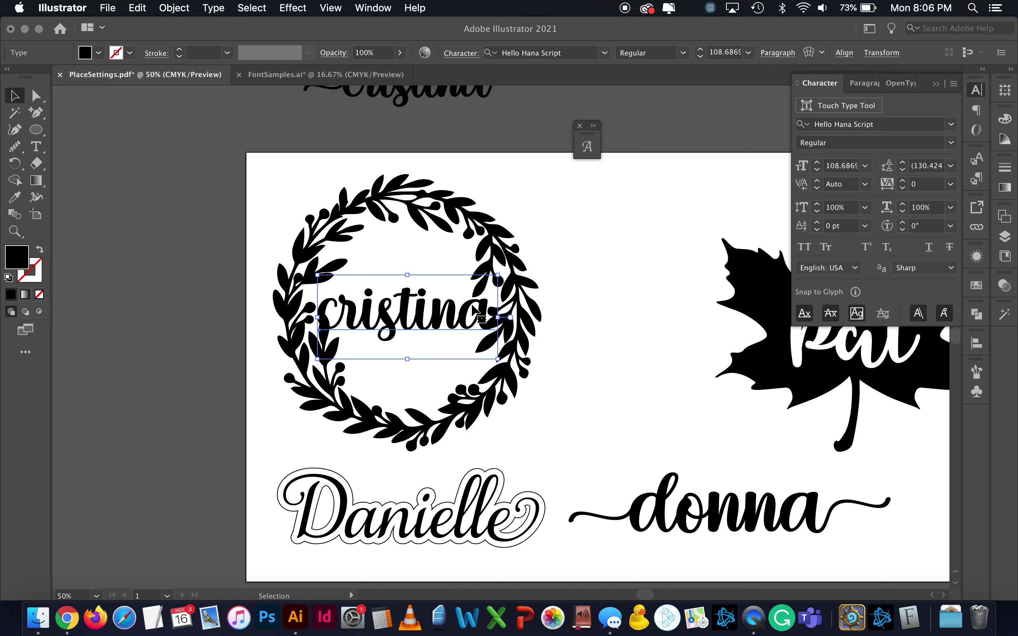
left_click(686, 342)
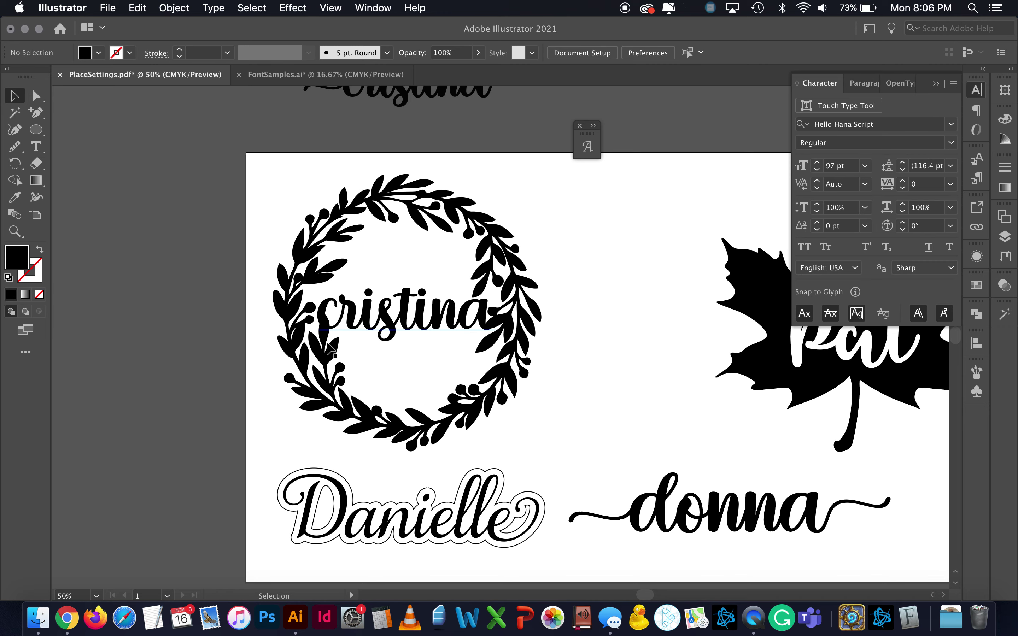
Move the name text out to the wreath's upper right and show the full Hello Hana Script glyph set
left_click_drag(435, 326, 635, 225)
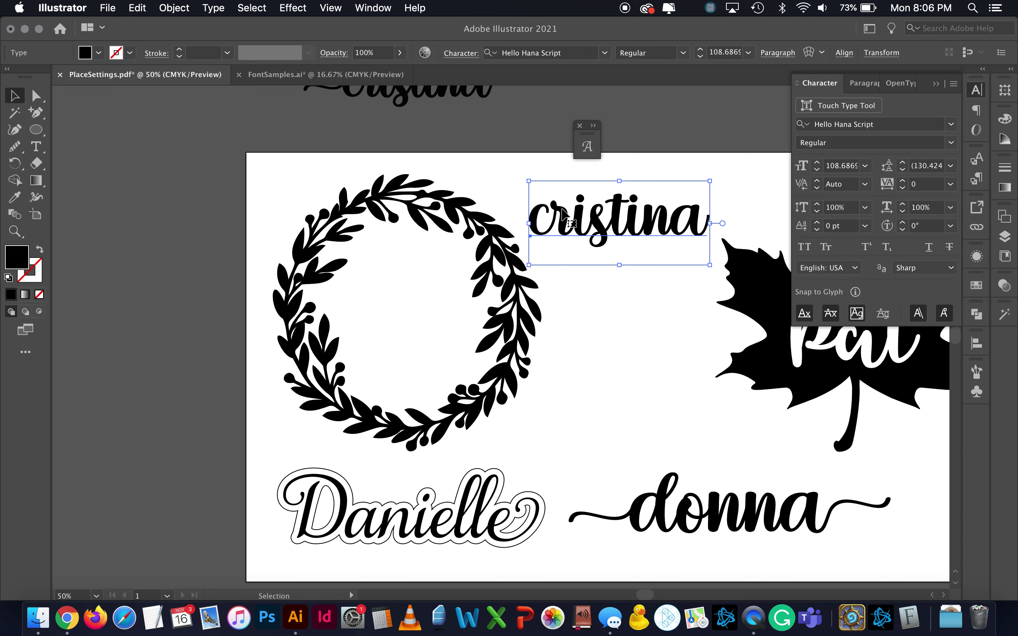
double_click(543, 208)
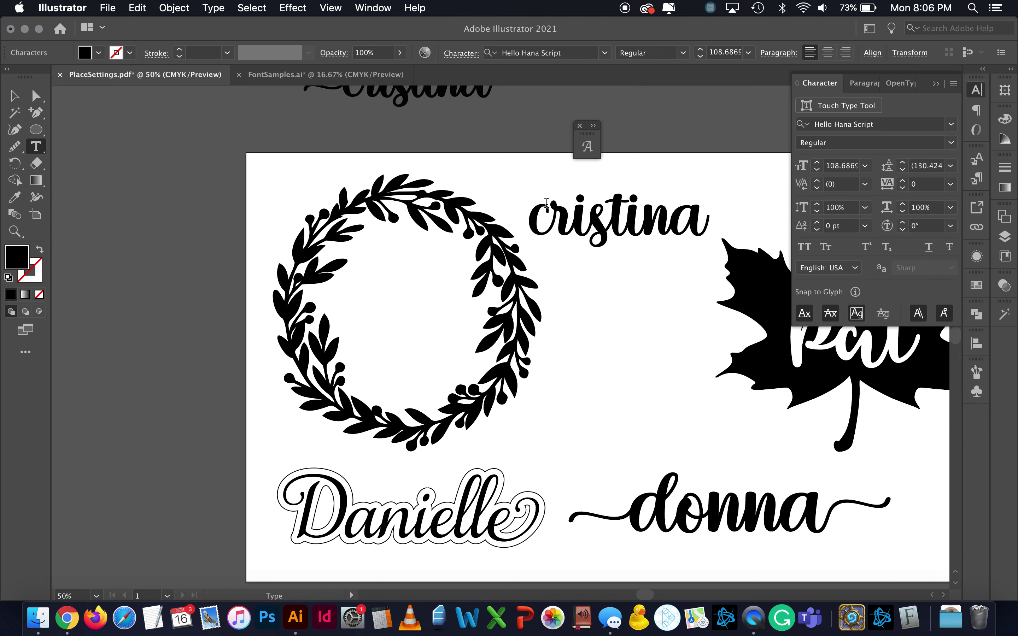
left_click(591, 127)
left_click_drag(678, 127, 190, 109)
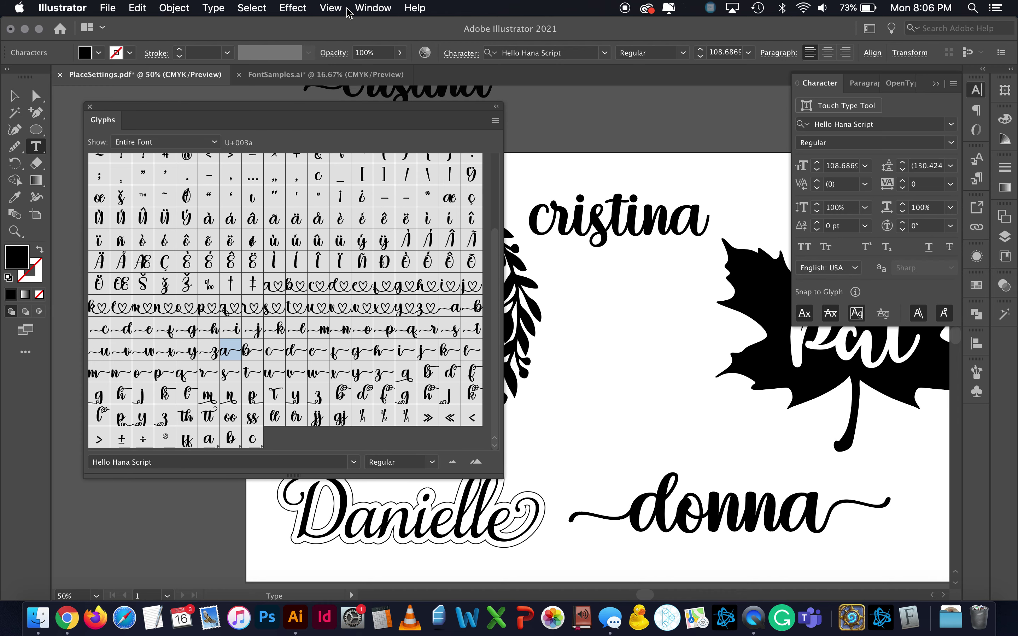
left_click(373, 7)
scroll(420, 526, "down", 5)
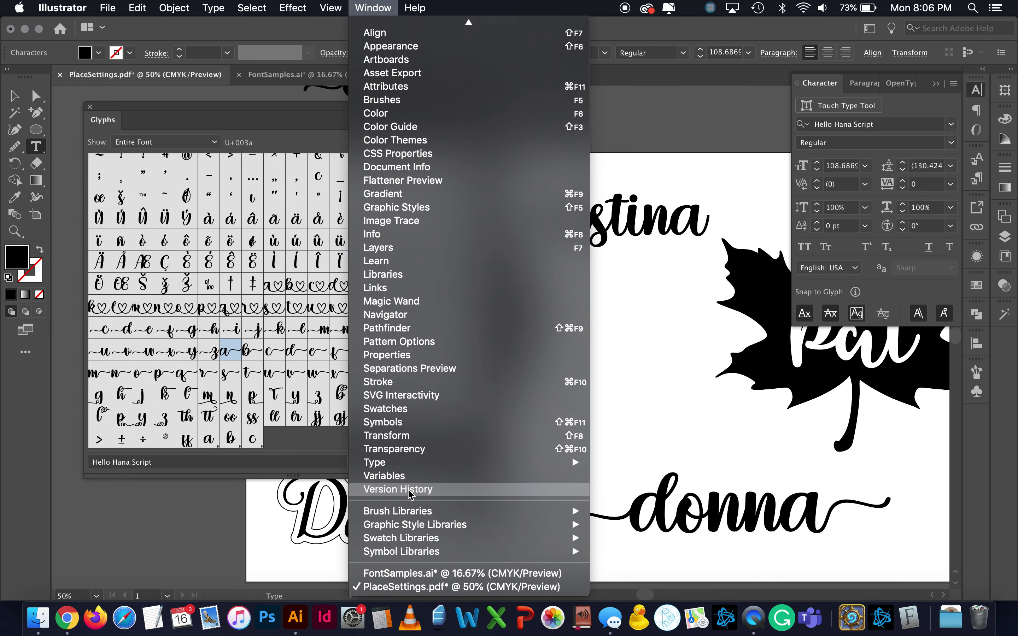
mouse_move(484, 462)
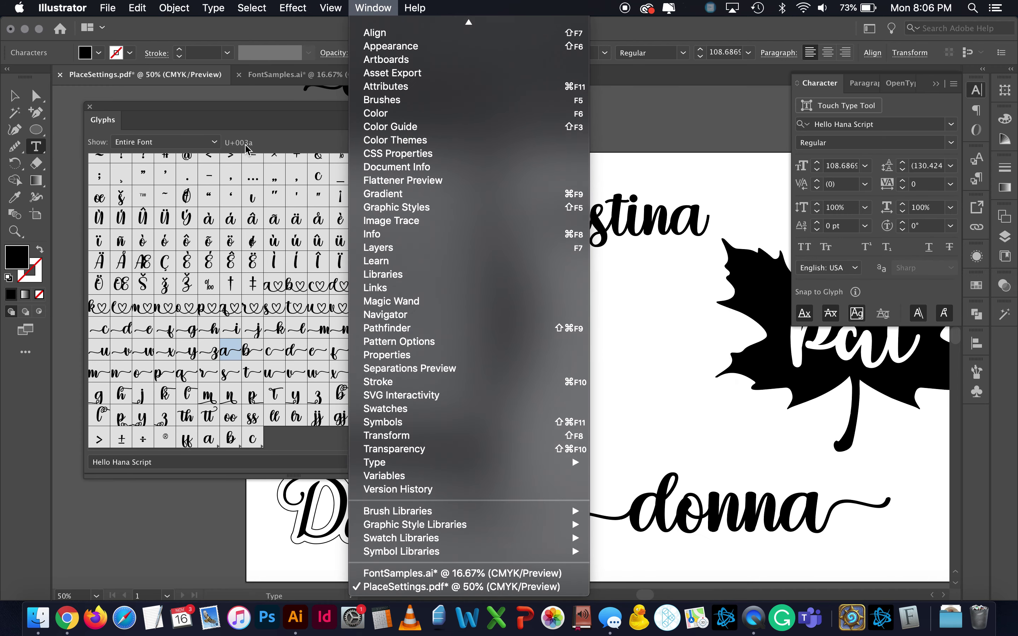
left_click(285, 112)
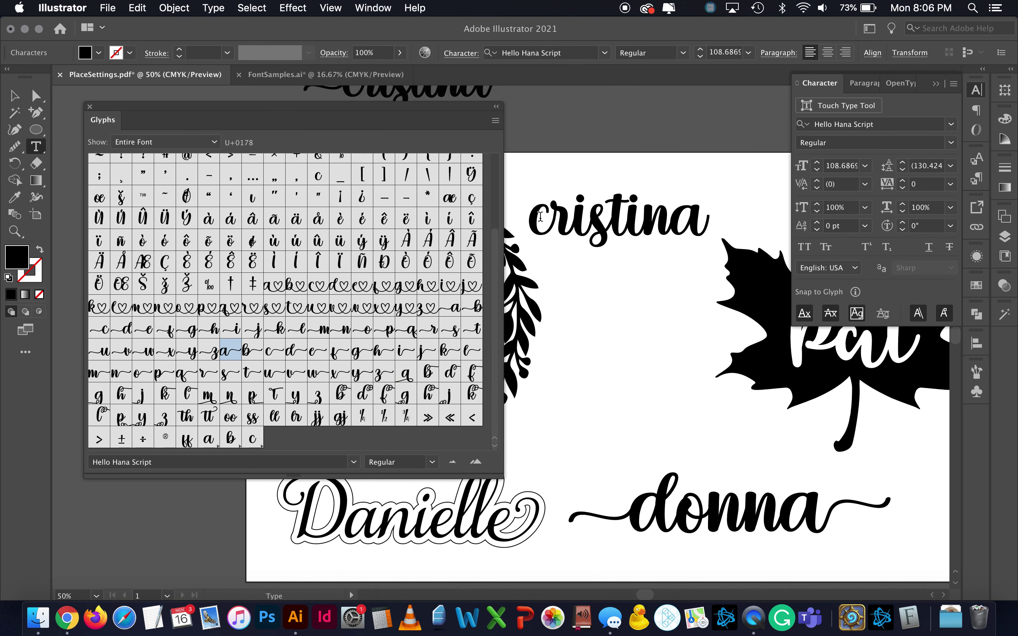
Replace the name's first letter with the alternate c glyph that has a leading swash
left_click_drag(540, 217, 555, 218)
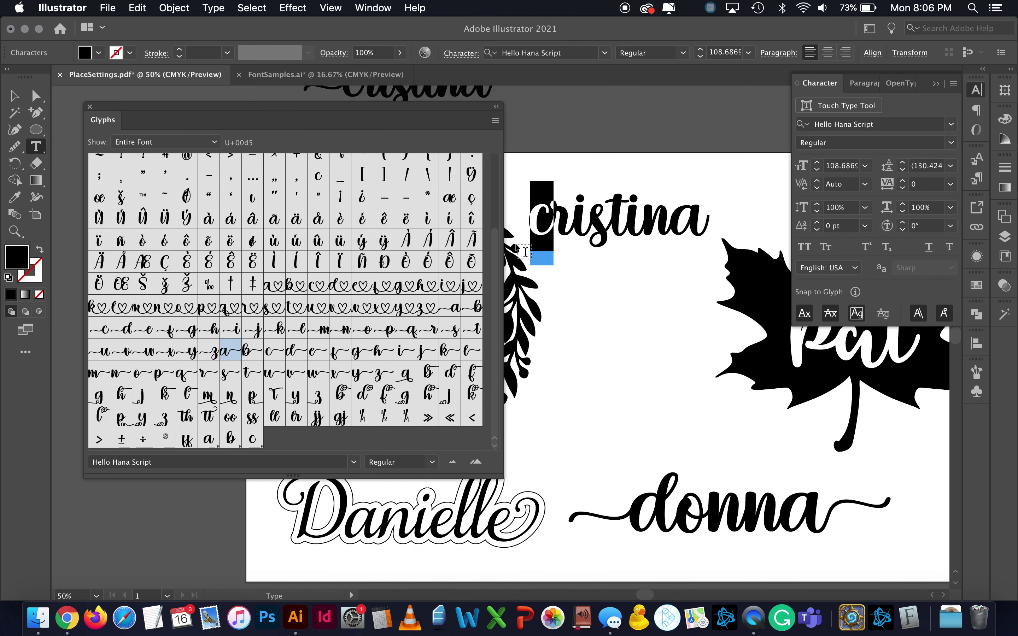
mouse_move(533, 226)
double_click(99, 329)
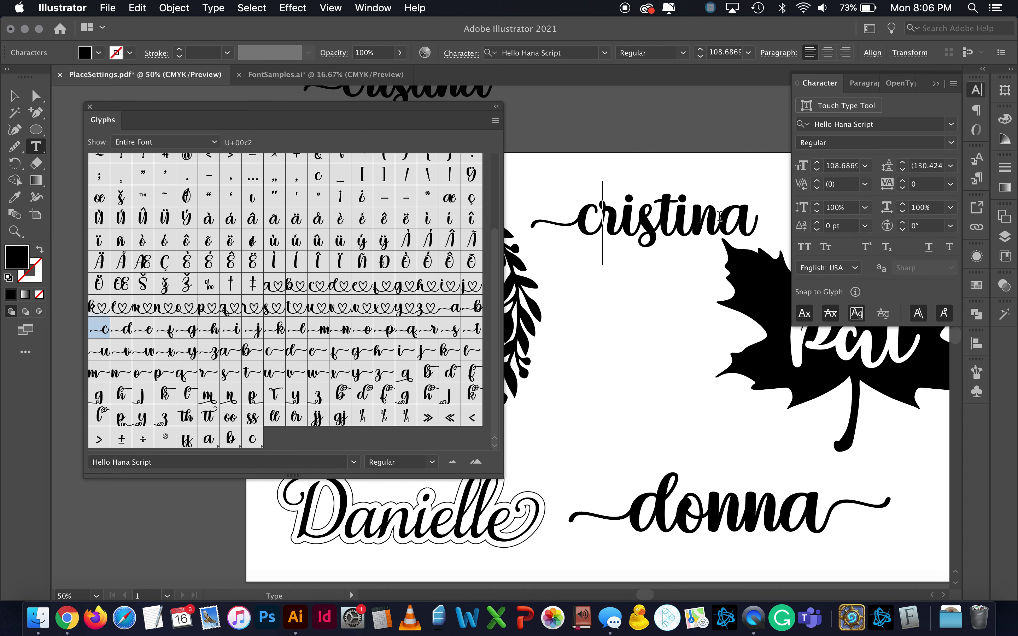
Replace the name's final letter with the alternate a glyph that has a trailing swash
left_click_drag(723, 216, 749, 216)
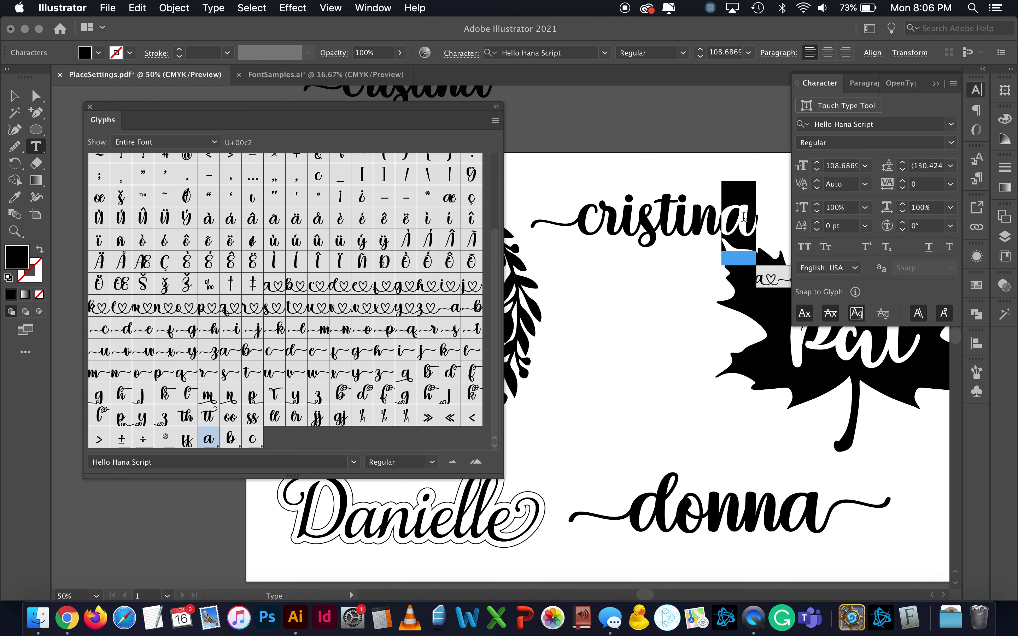
left_click(751, 216)
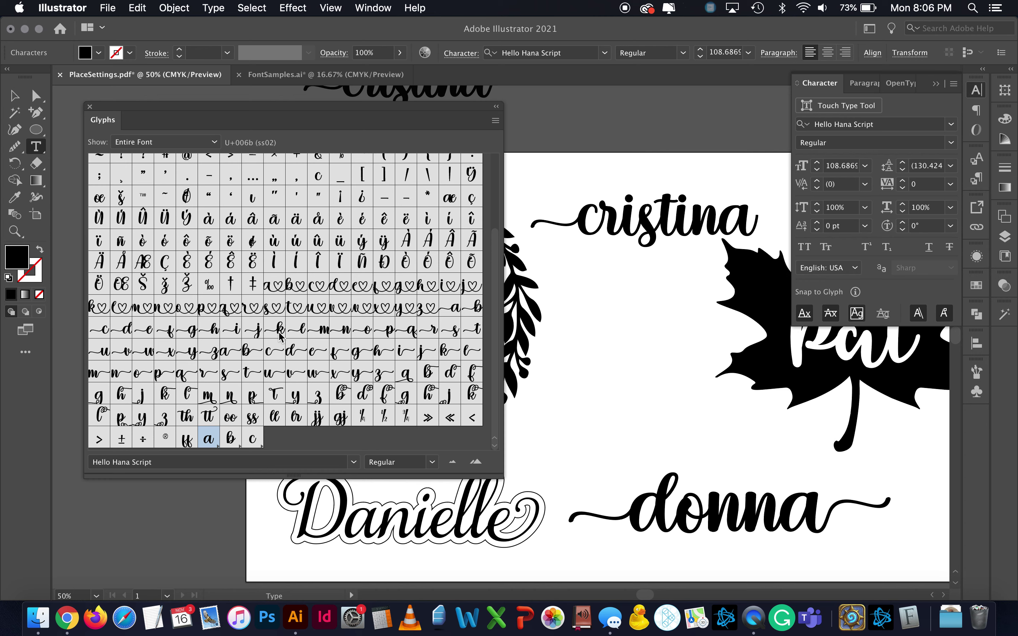
double_click(229, 355)
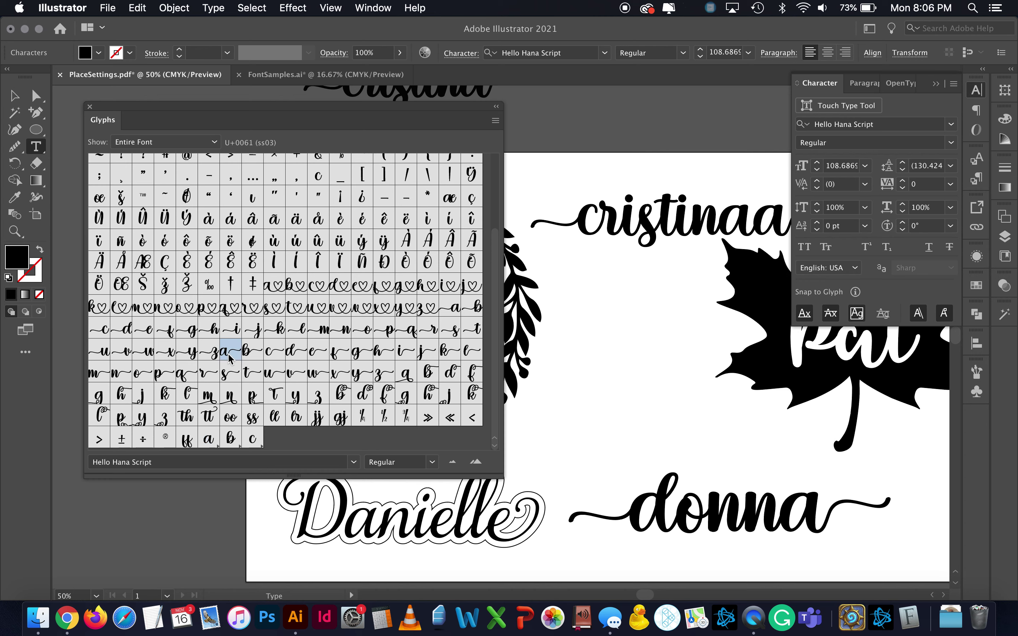
key("BackSpace")
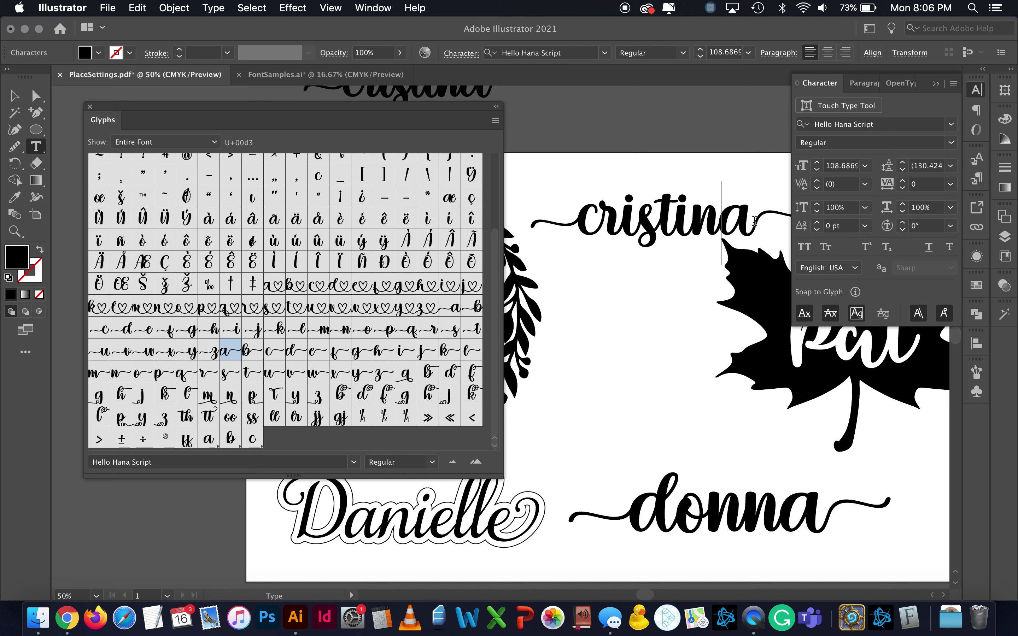
Close the glyph set, move the name into the middle of the wreath and shrink it to about 88.3 pt
left_click(14, 95)
left_click_drag(675, 225, 624, 221)
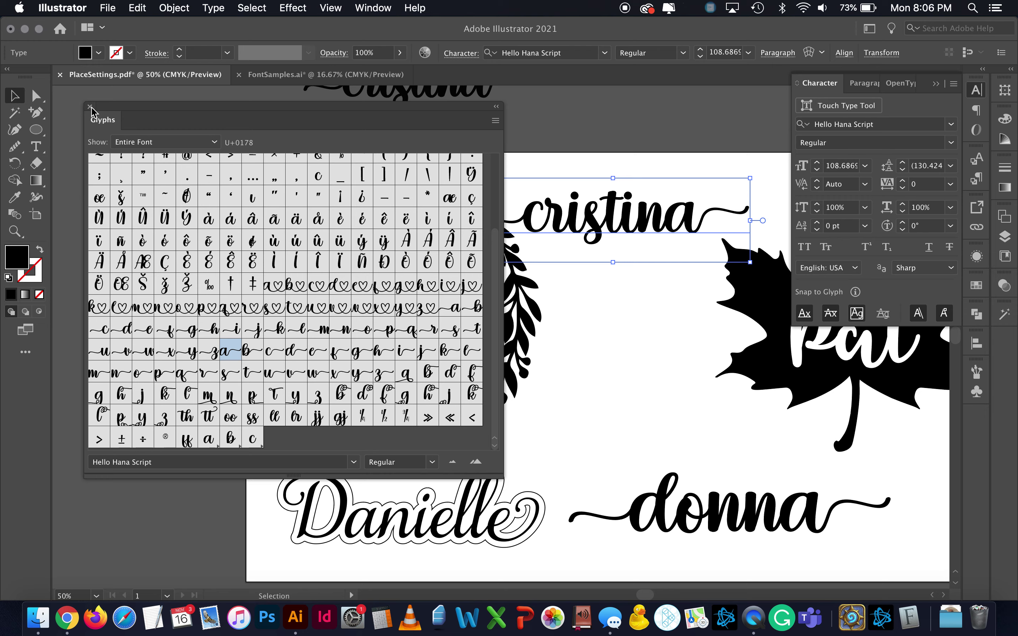
left_click_drag(145, 107, 506, 274)
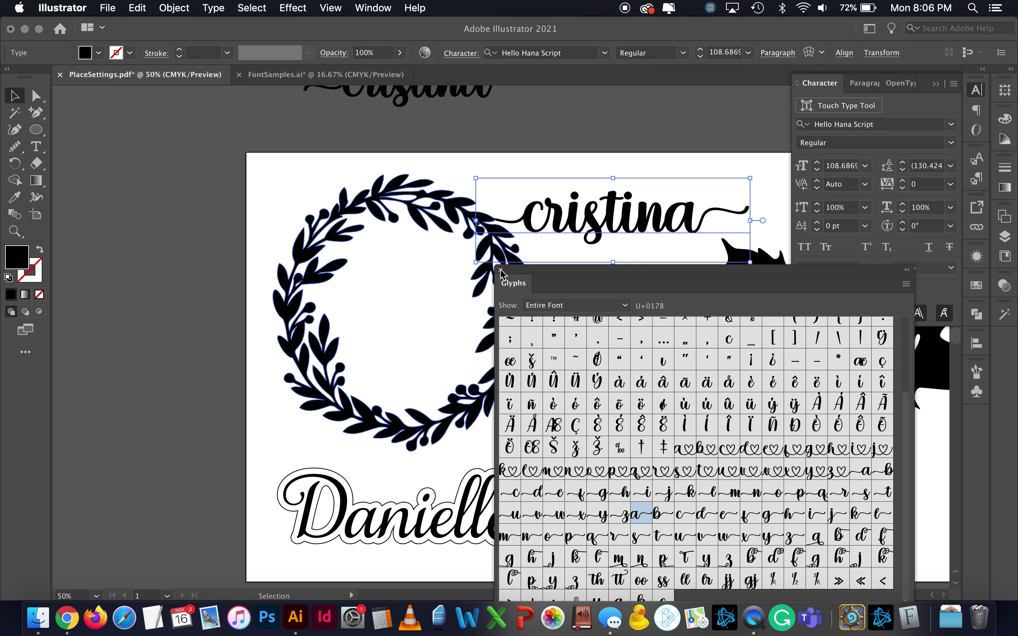
left_click(501, 270)
left_click_drag(684, 214, 488, 307)
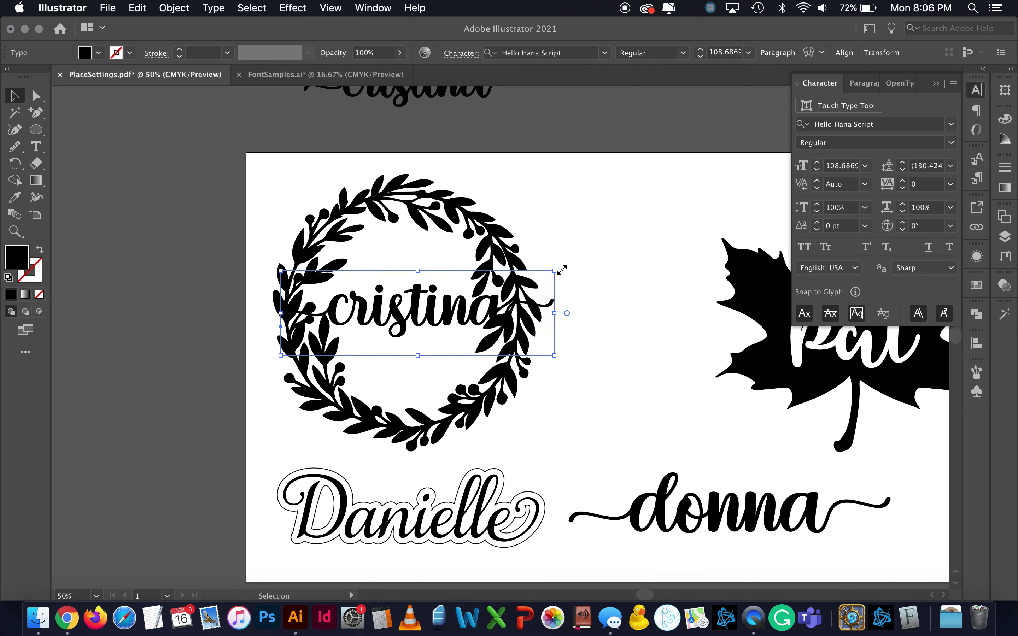
left_click_drag(553, 272, 492, 285)
left_click_drag(443, 322, 460, 325)
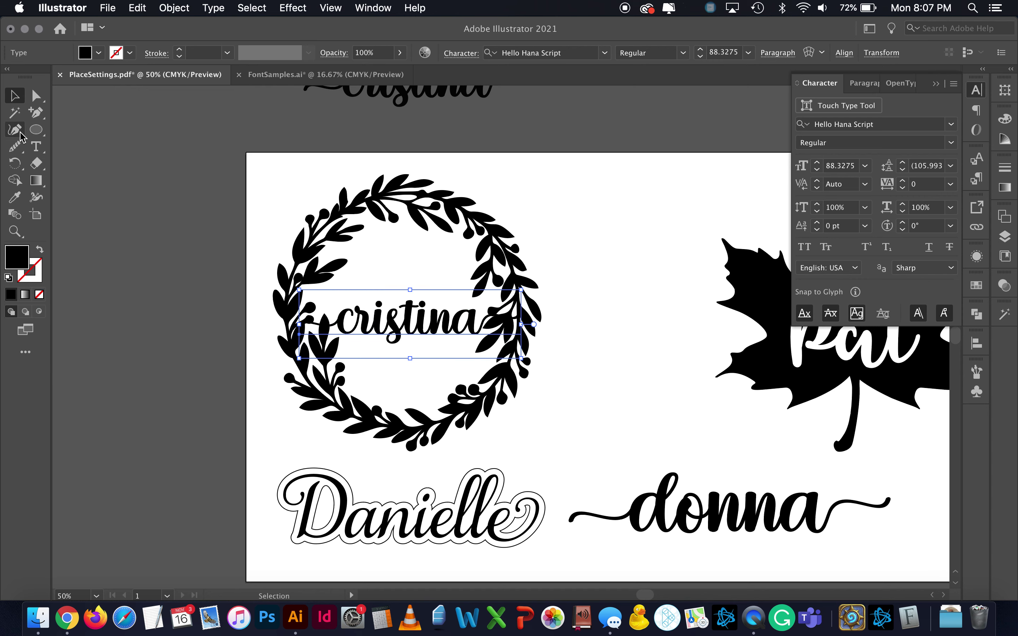
Add the sample point text "fjdjd" above the wreath and try resizing it by its bounding box
left_click(37, 146)
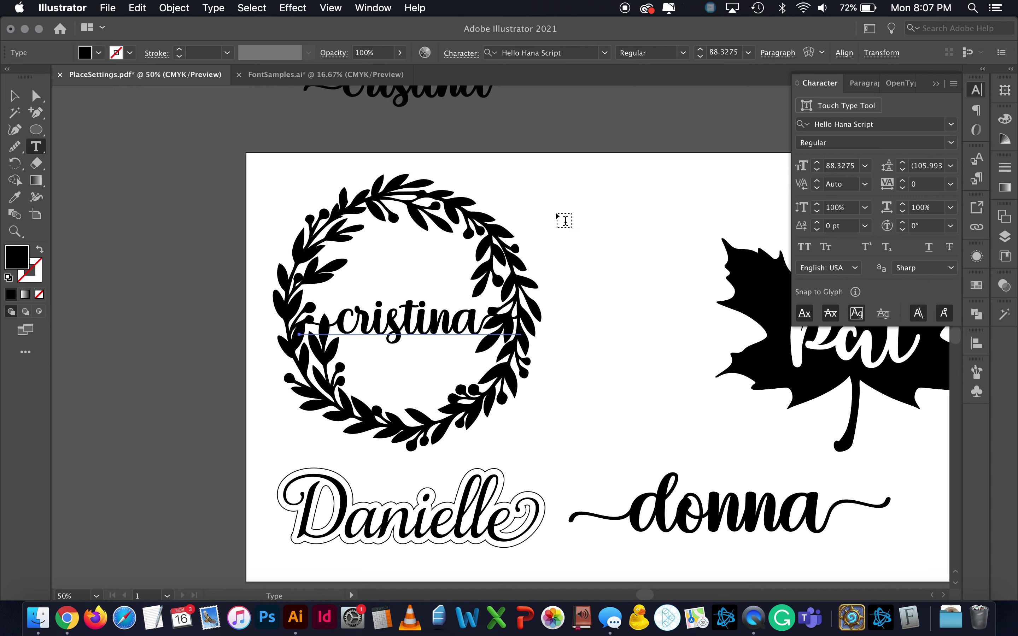
left_click(548, 189)
type("fjdjd")
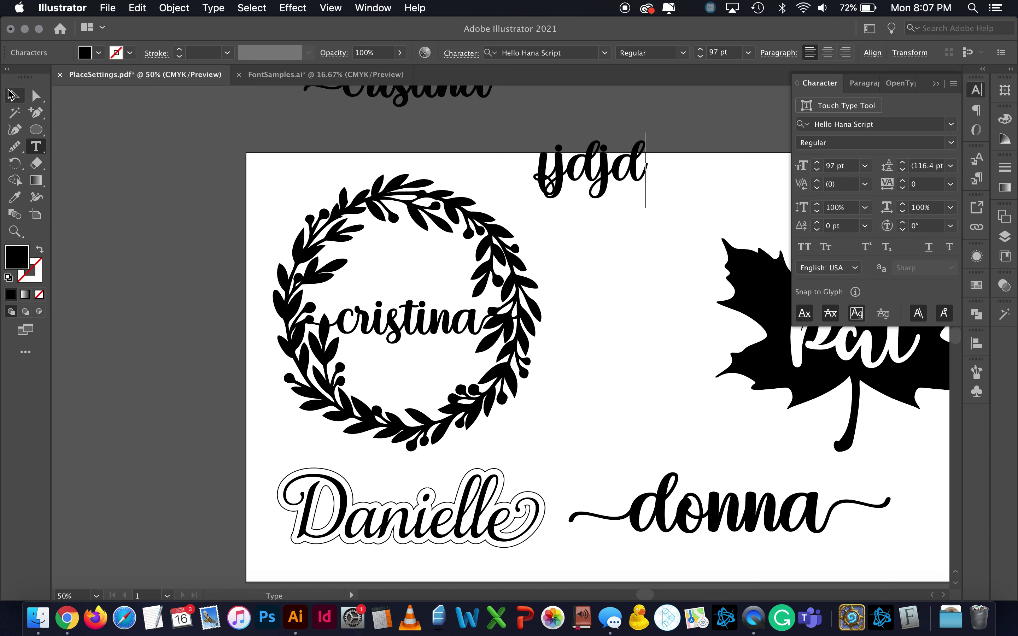
left_click(12, 94)
left_click_drag(654, 207, 685, 292)
key("super+z")
Enter sample area text "ddskjfds" beside the wreath and shrink its text frame
left_click(606, 204)
type("t")
type("d")
type("dskjds")
key("Escape")
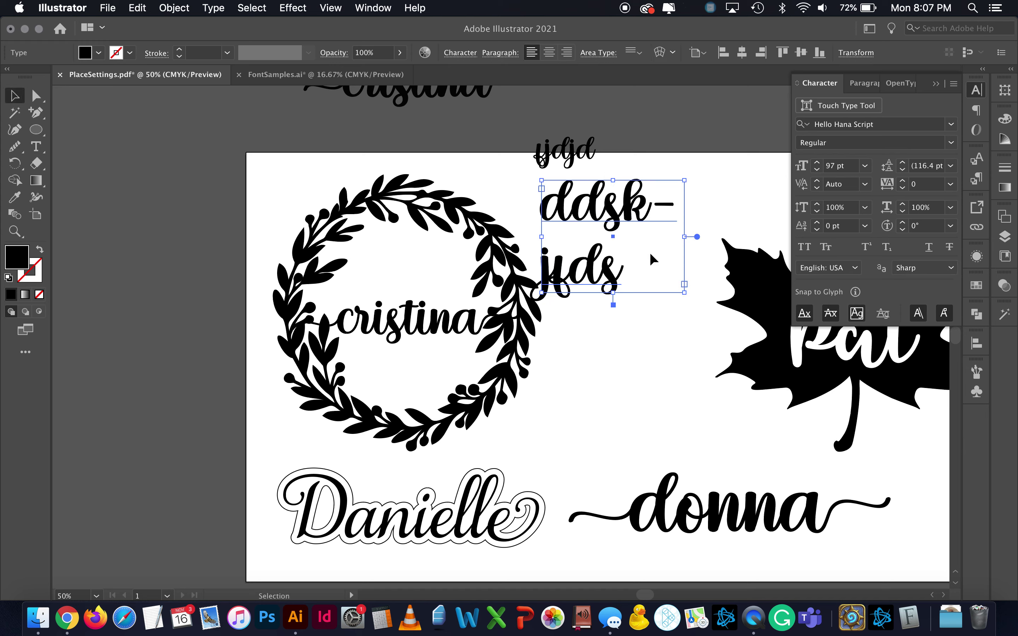
left_click_drag(687, 297, 660, 277)
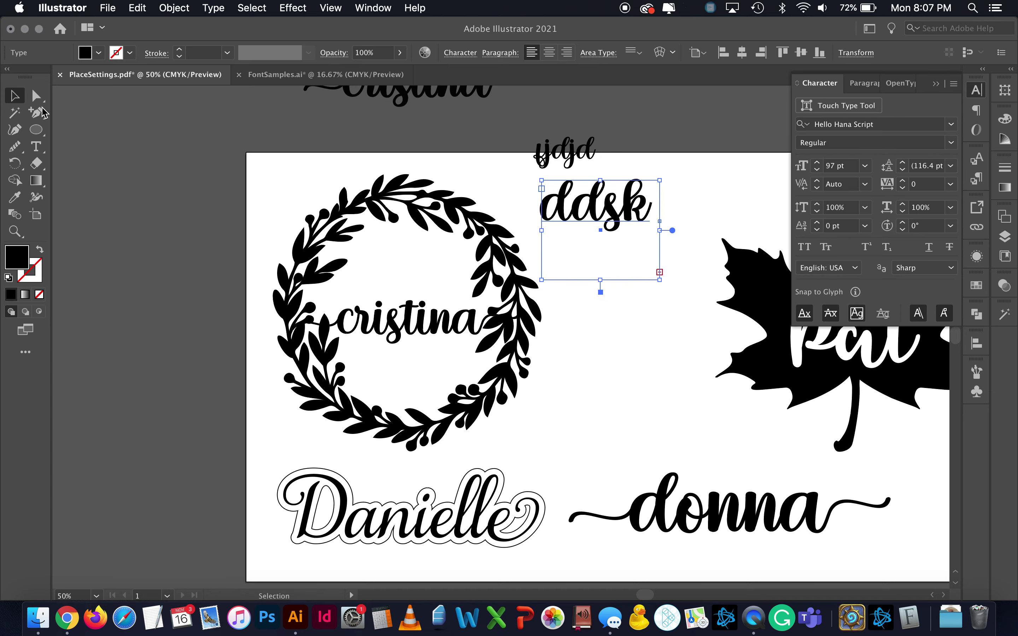
Delete both sample text objects beside the wreath
left_click_drag(578, 199, 567, 202)
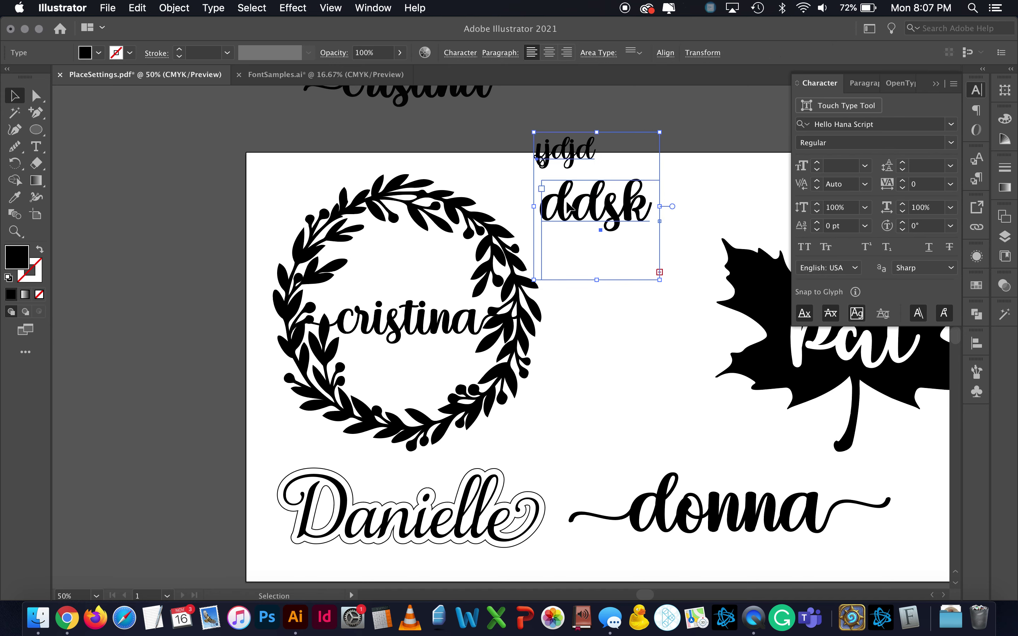
left_click(633, 164)
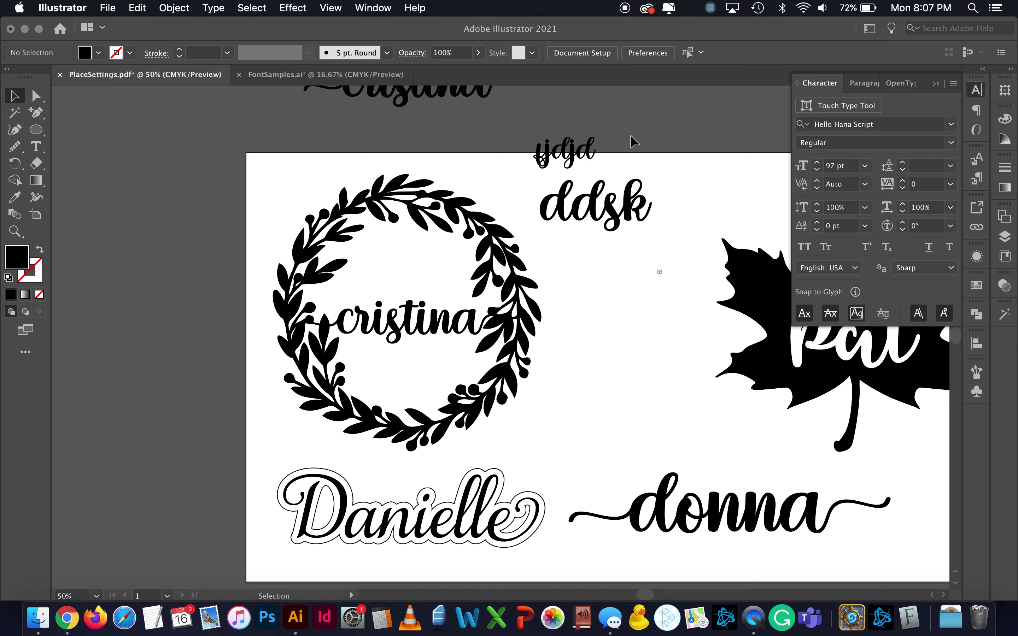
left_click_drag(573, 220, 573, 221)
key("Delete")
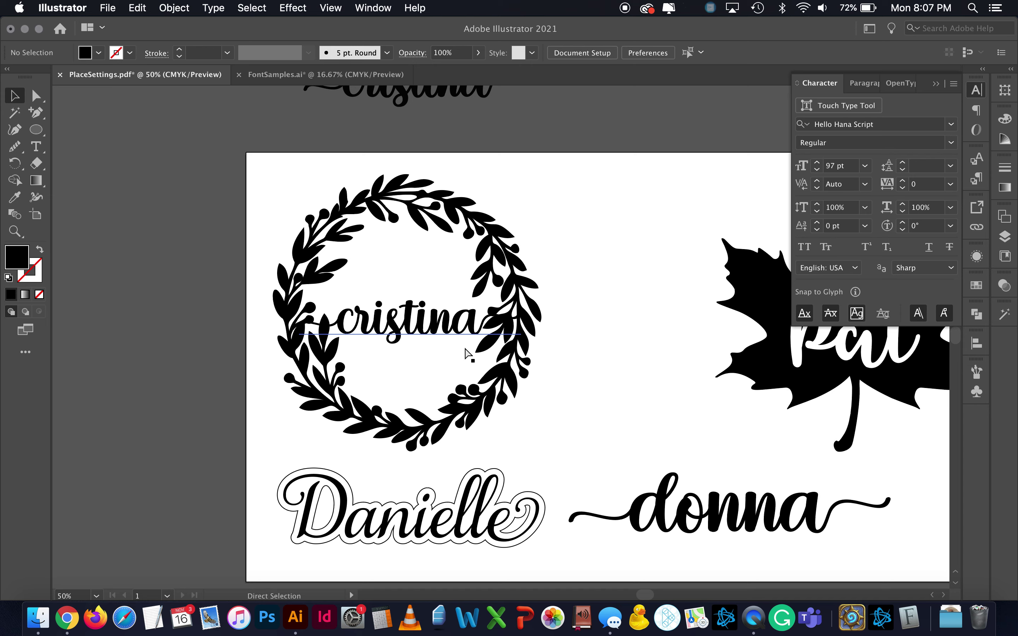
Move the name slightly up inside the wreath and nudge it until its swashes meet the branches on both sides
left_click_drag(398, 318, 398, 318)
left_click(433, 409)
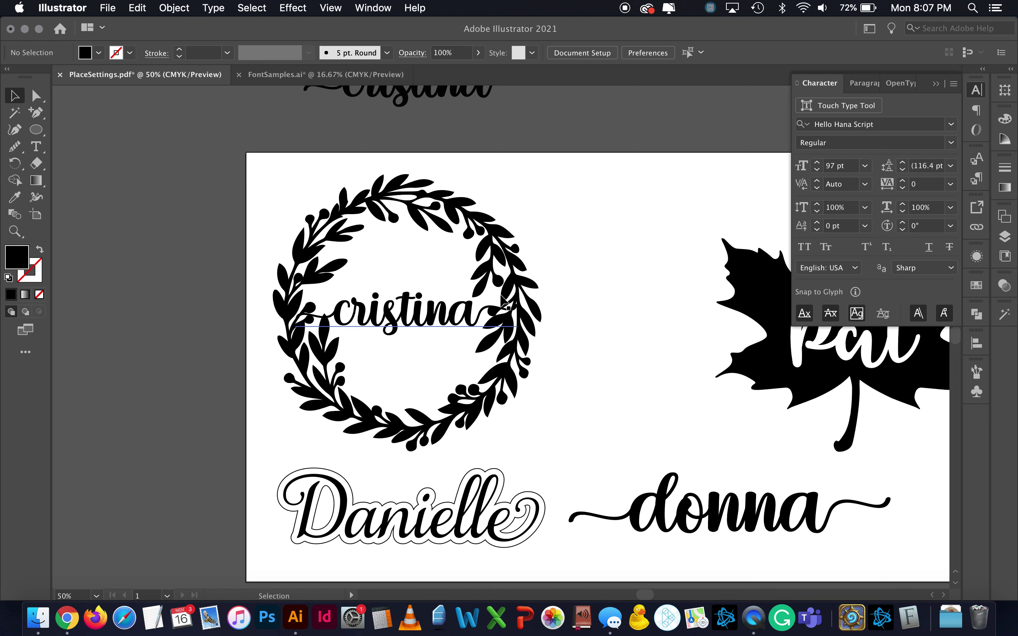
left_click(488, 311)
key("Up")
key("Up")
key("Up")
key("Up")
key("Up")
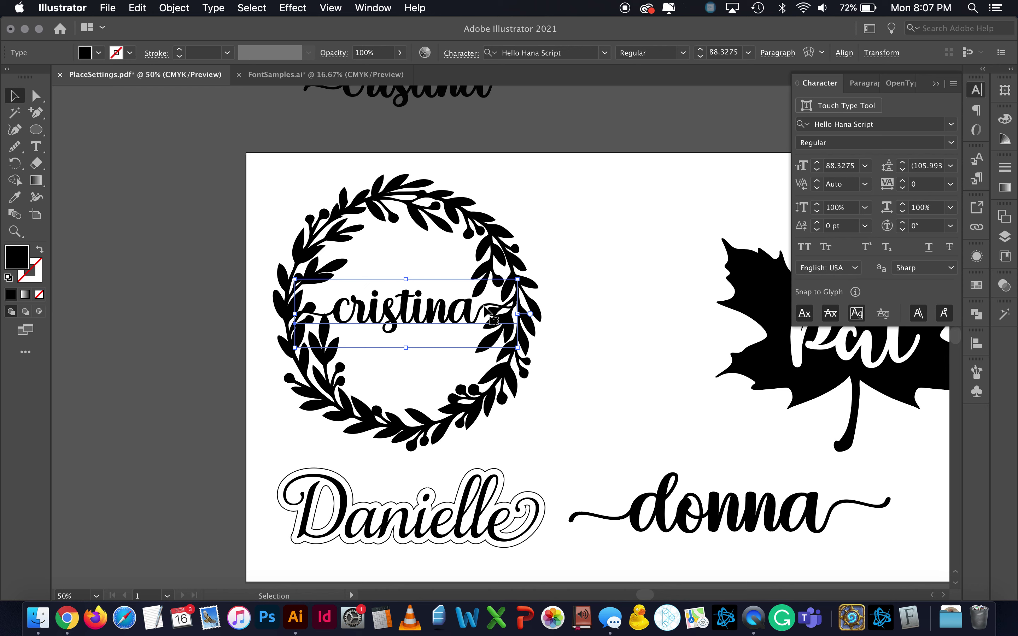
key("Up")
key("Up")
key("Up")
key("Up")
key("Up")
key("Up")
key("Left")
key("Left")
key("Left")
key("Left")
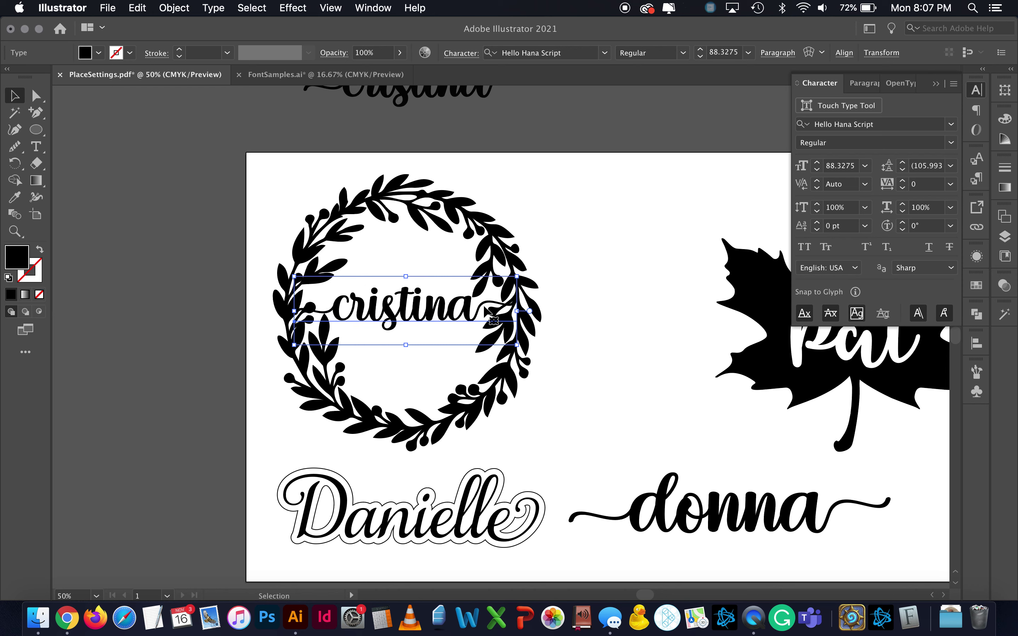
key("Left")
key("Left")
key("Right")
key("Right")
key("Right")
key("Right")
key("Right")
key("Right")
key("Right")
key("Right")
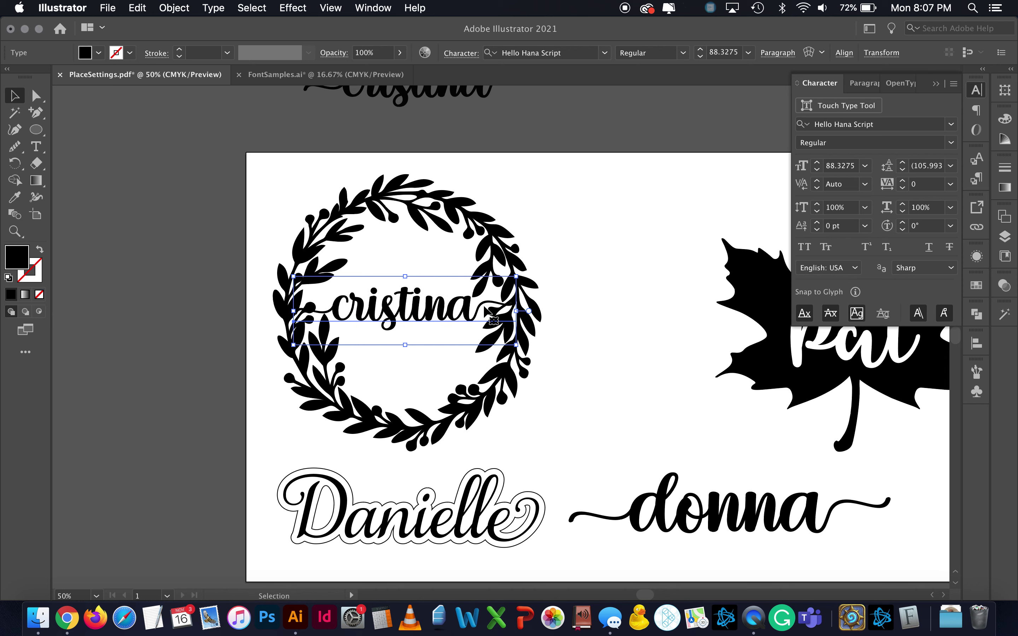
key("Up")
key("Up")
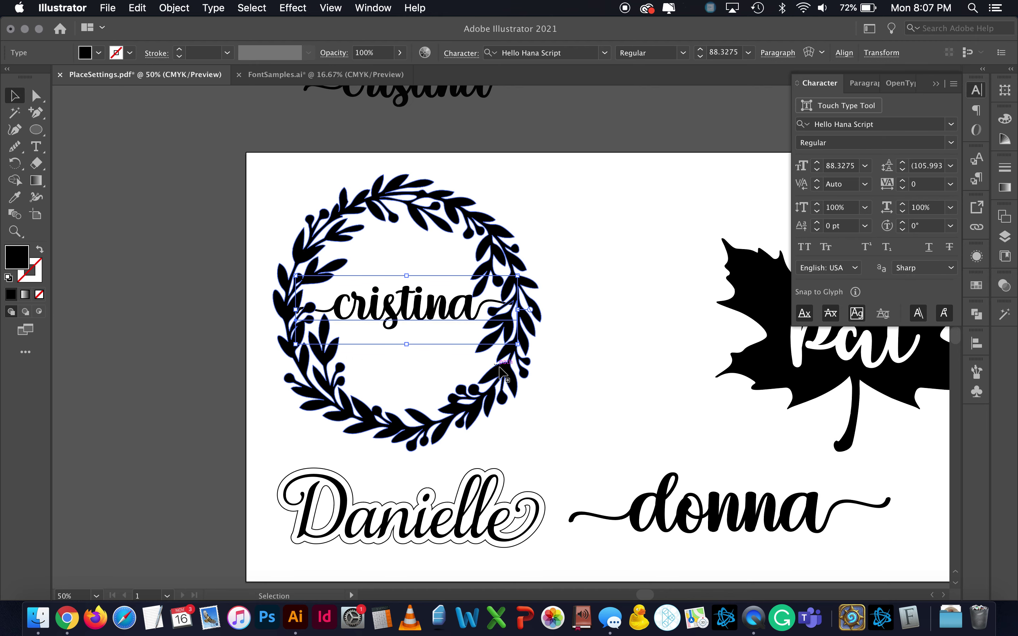
key("Down")
key("Down")
key("Down")
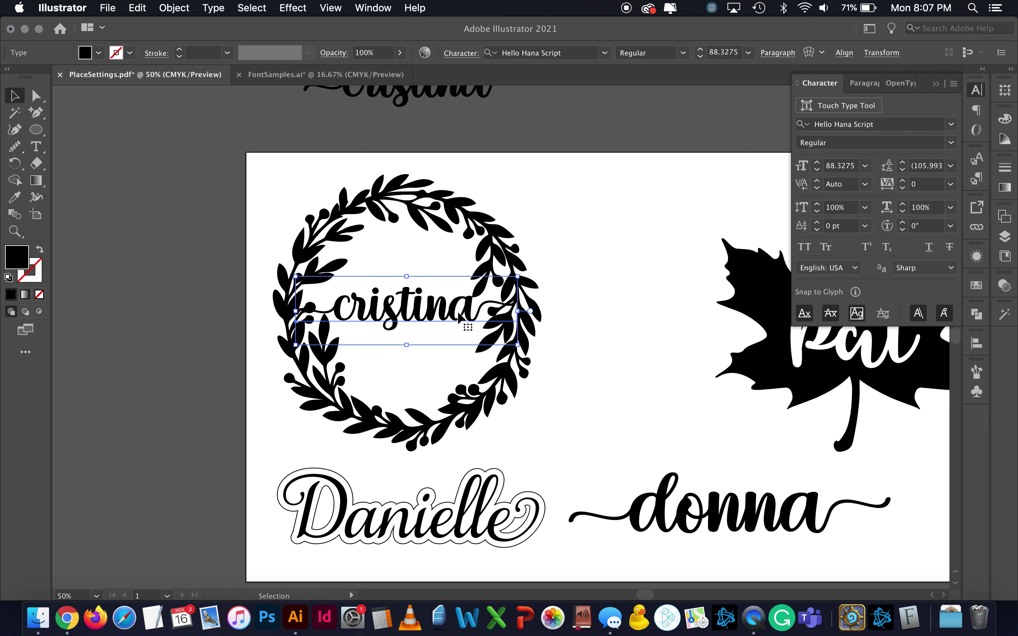
Enlarge the name to about 91.9 pt and nudge it slightly right and down within the wreath
left_click_drag(295, 277, 286, 274)
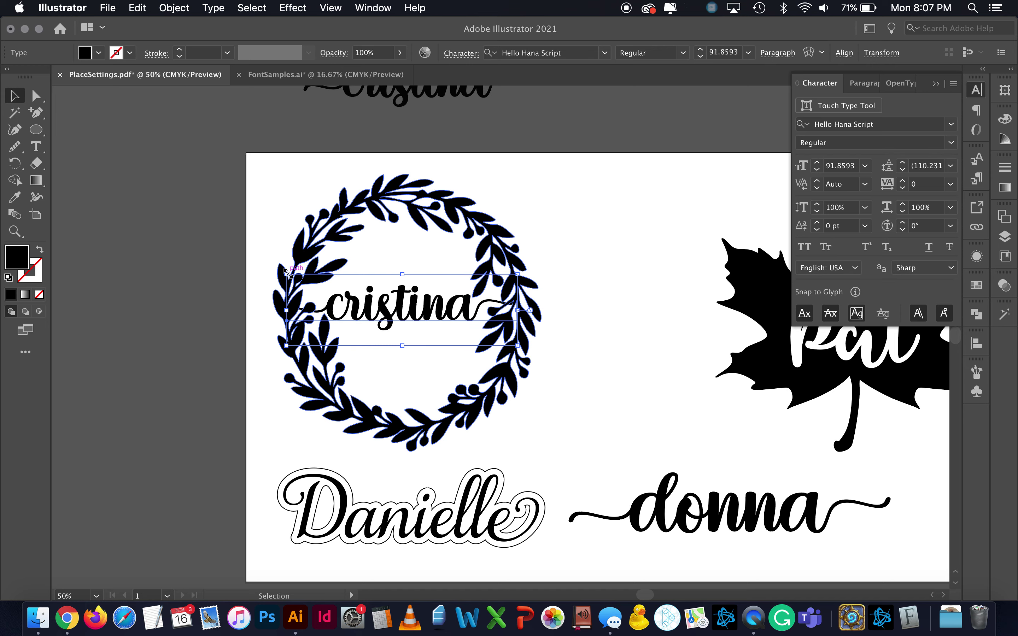
key("Right")
key("Right")
key("Down")
key("Down")
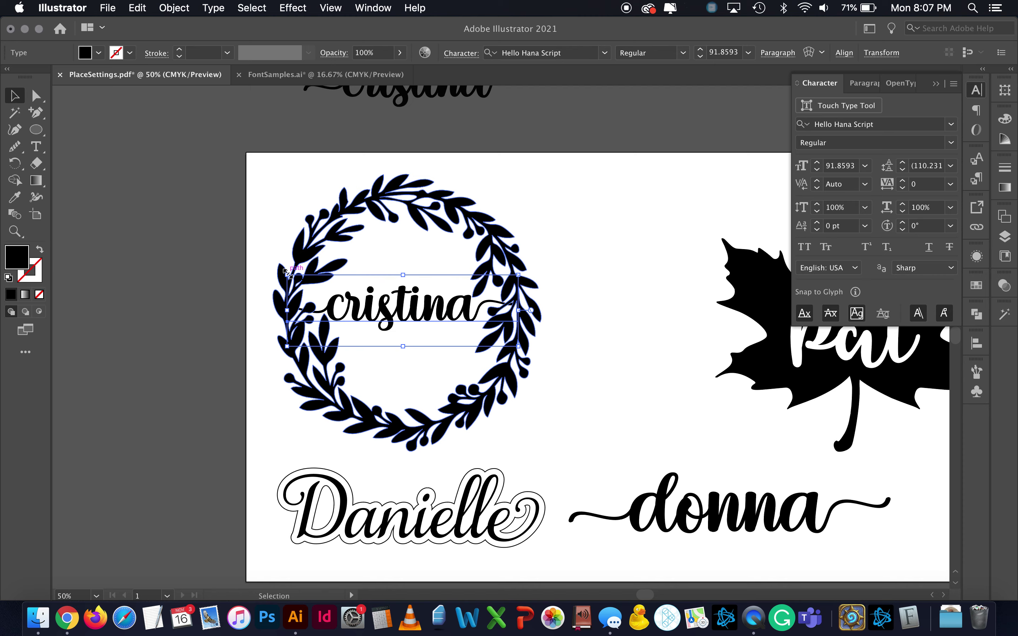
left_click(554, 382)
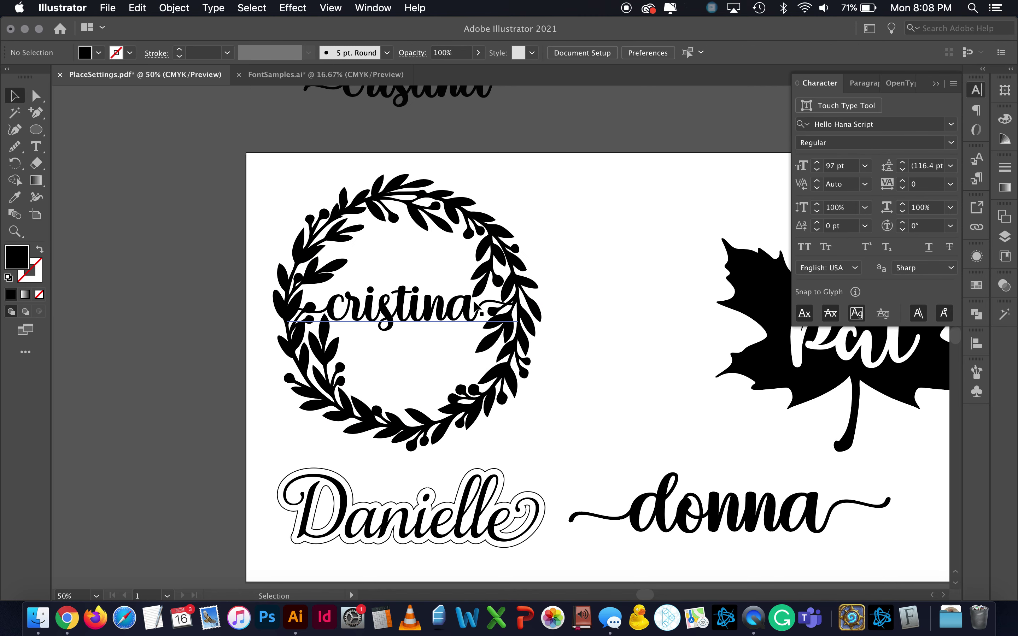
Try enlarging the name to about 98.5 pt inside the wreath
key("super+equal")
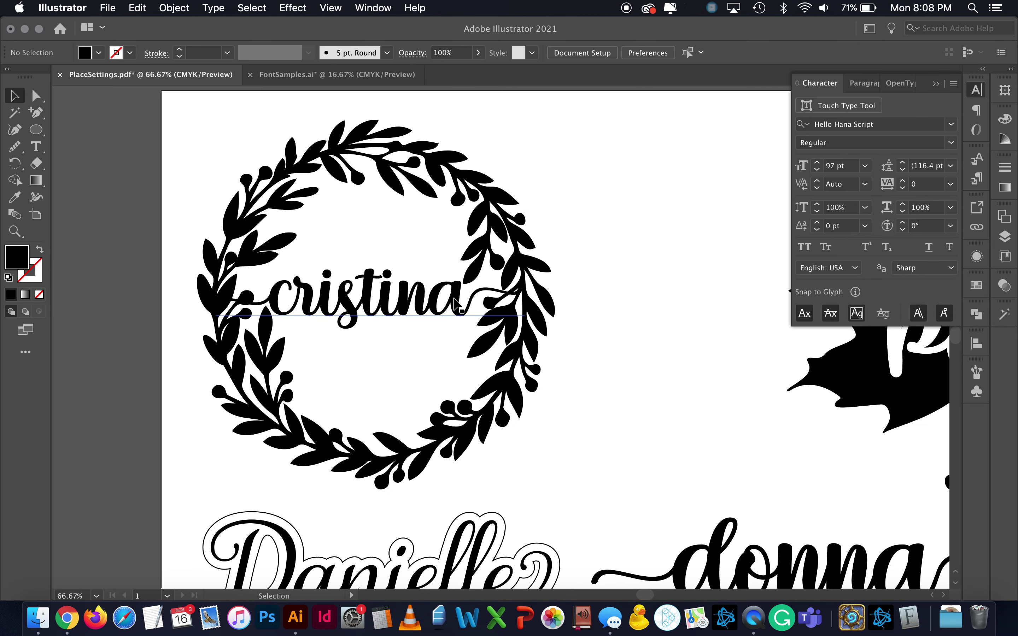
left_click(455, 302)
left_click_drag(526, 256, 538, 254)
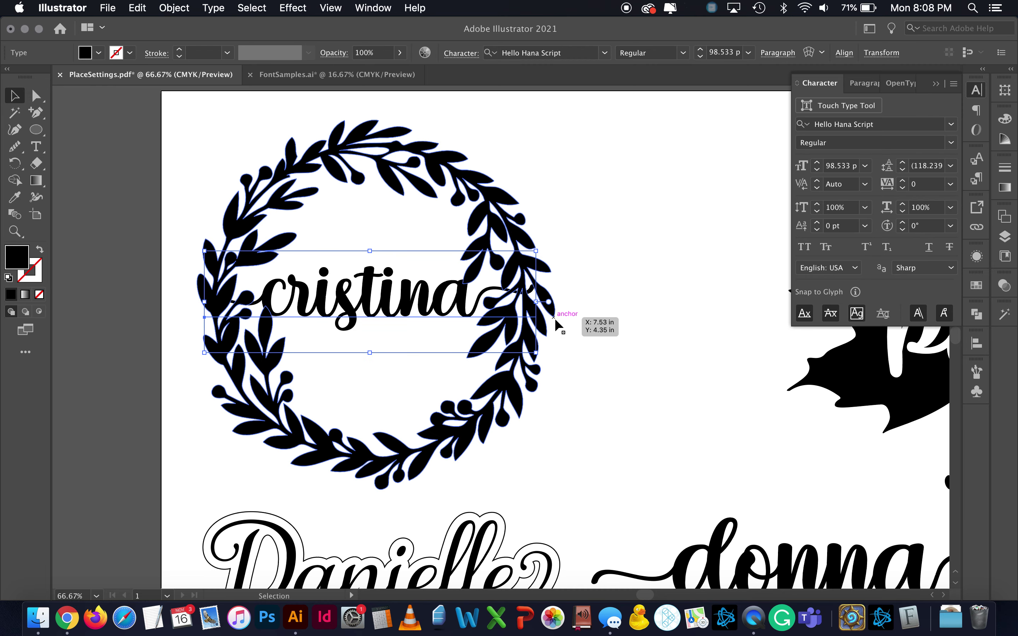
left_click_drag(537, 342, 531, 336)
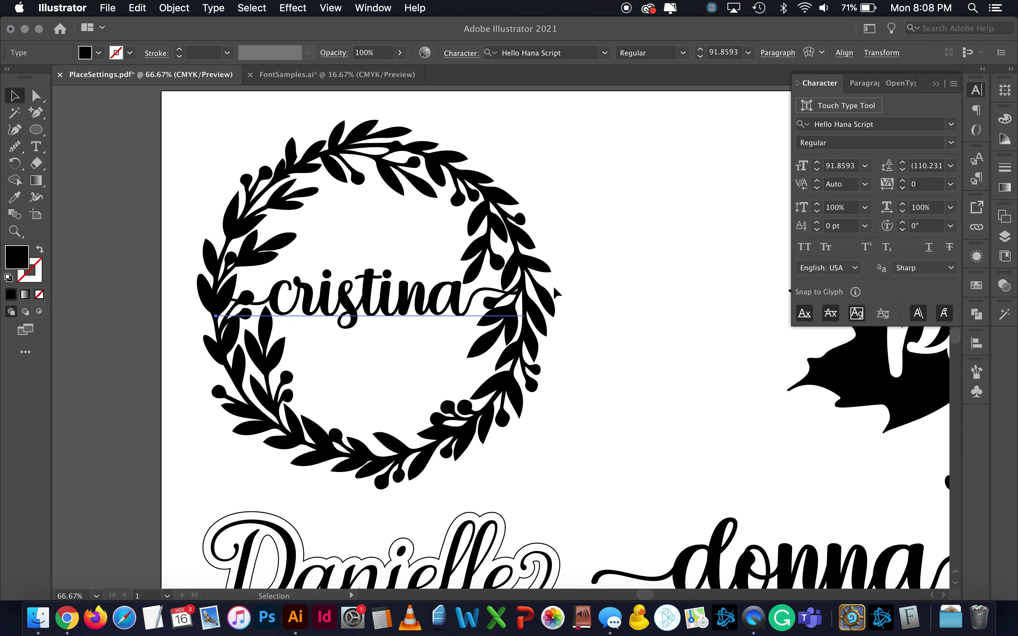
left_click(589, 336)
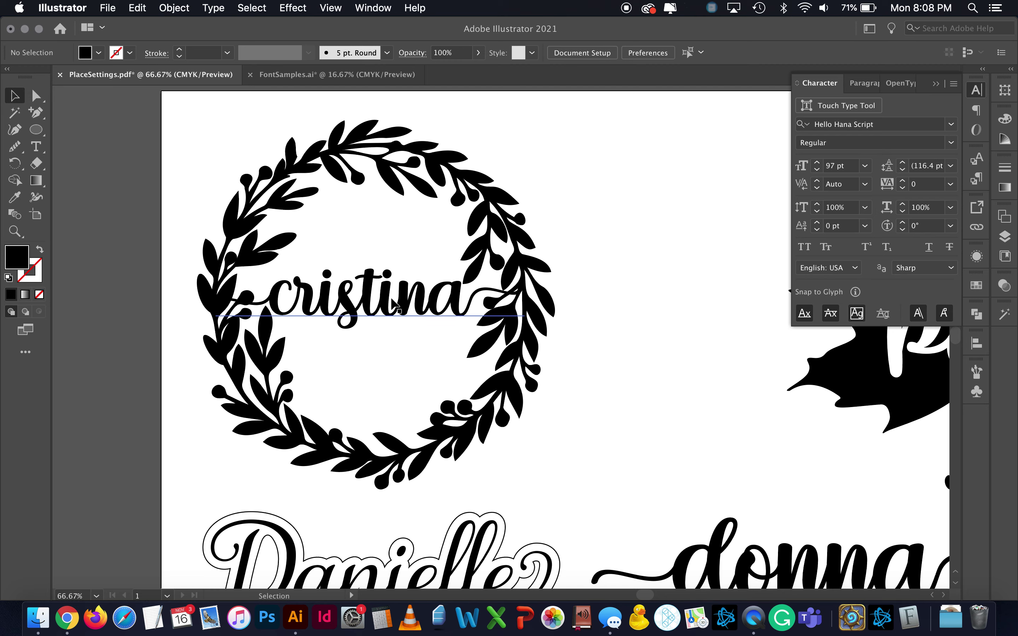
Convert the name in the wreath to outlines and unite its letters into one shape
left_click(384, 314)
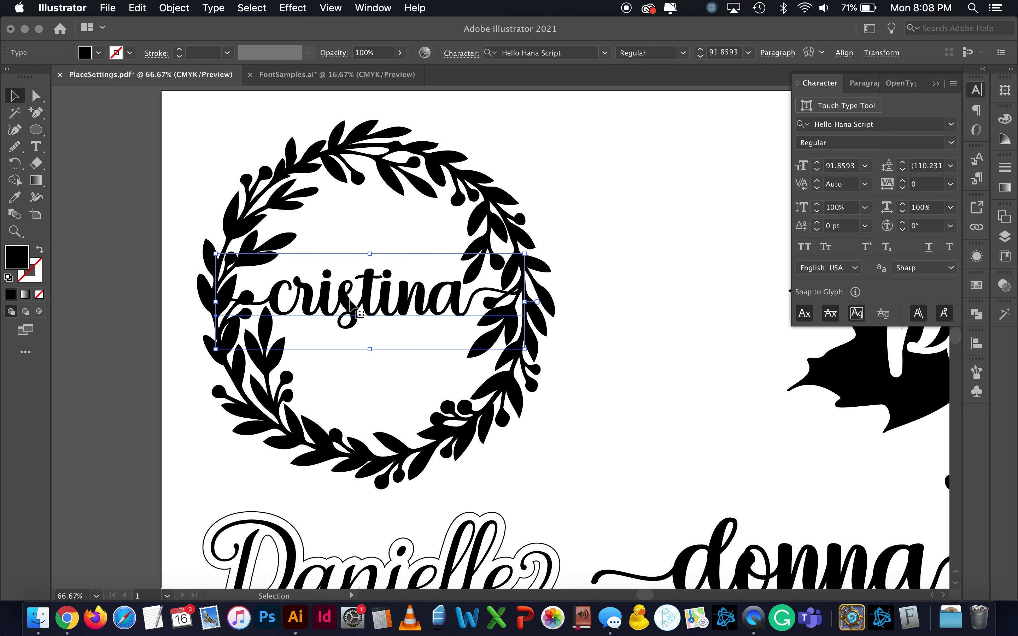
left_click(176, 10)
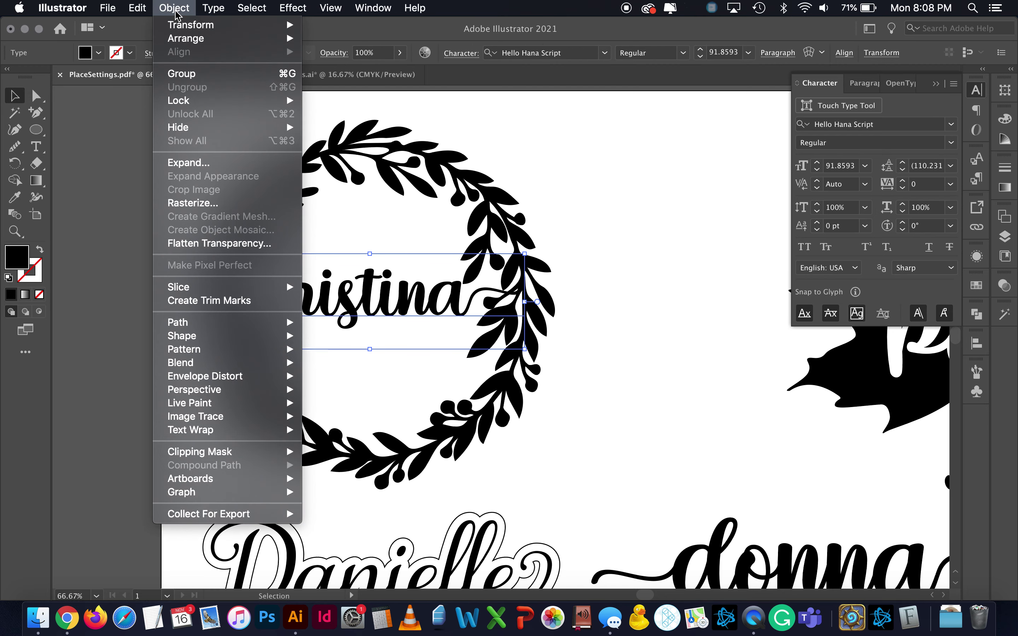
mouse_move(213, 8)
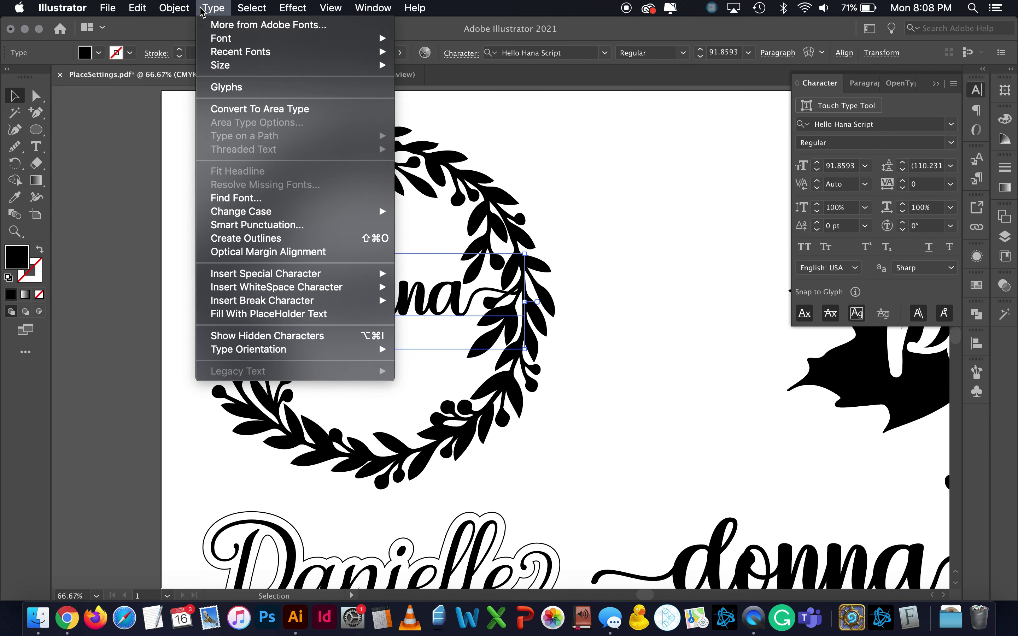
left_click(244, 238)
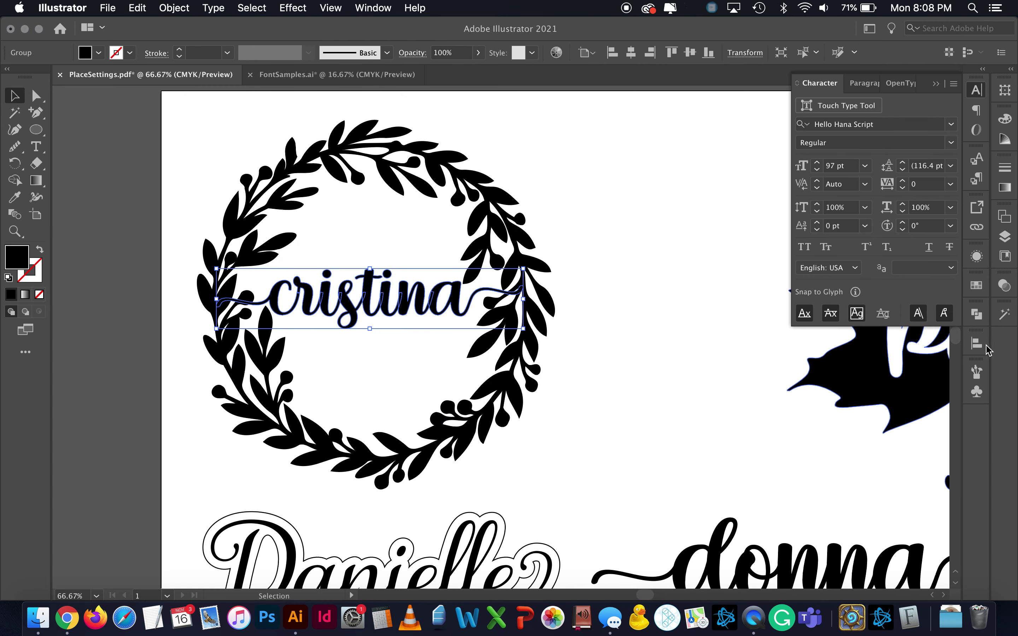
left_click(977, 315)
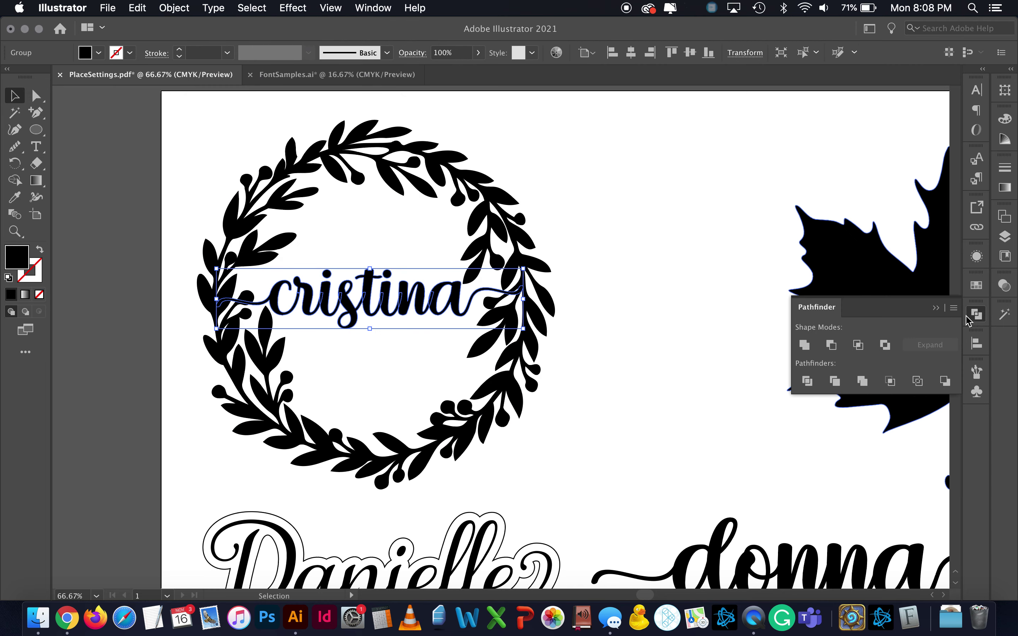
left_click(803, 345)
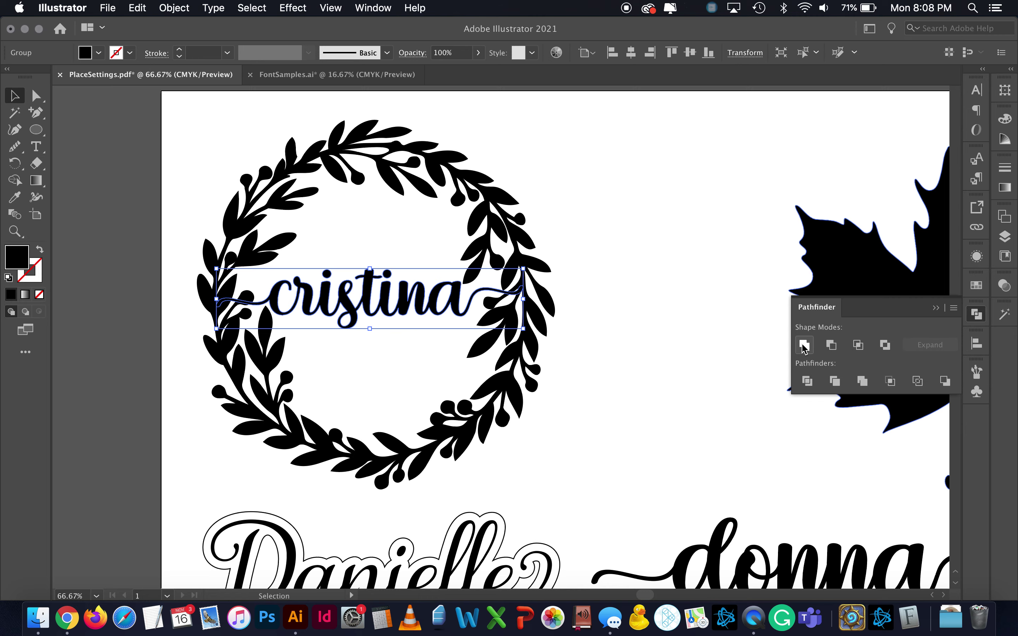
Try to move the first i's stem up towards its dot and undo the move
key("super+plus")
key("super+plus")
key("super+plus")
key("v")
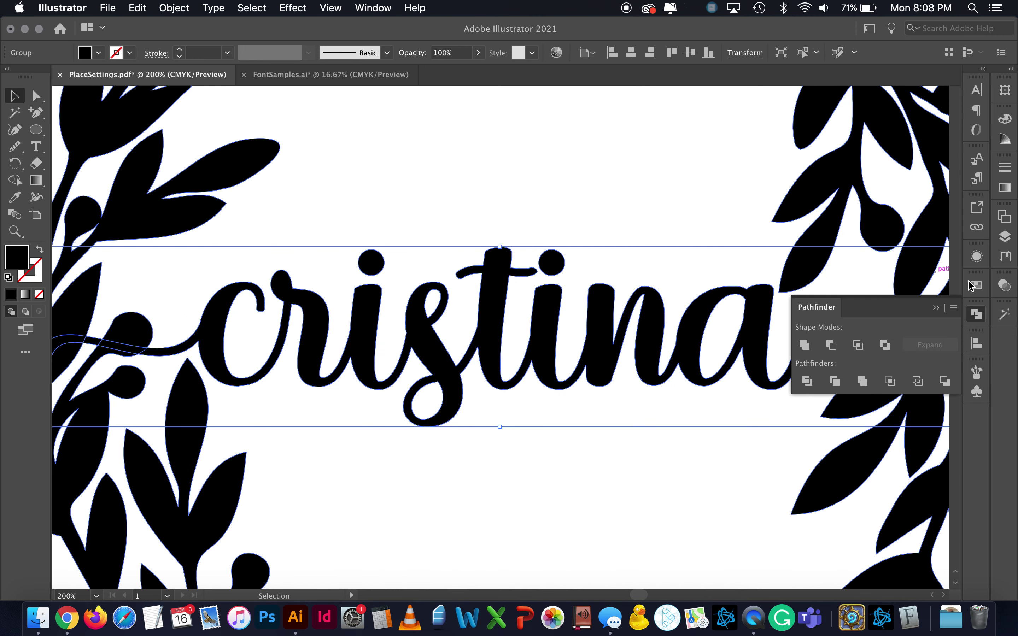
left_click(465, 228)
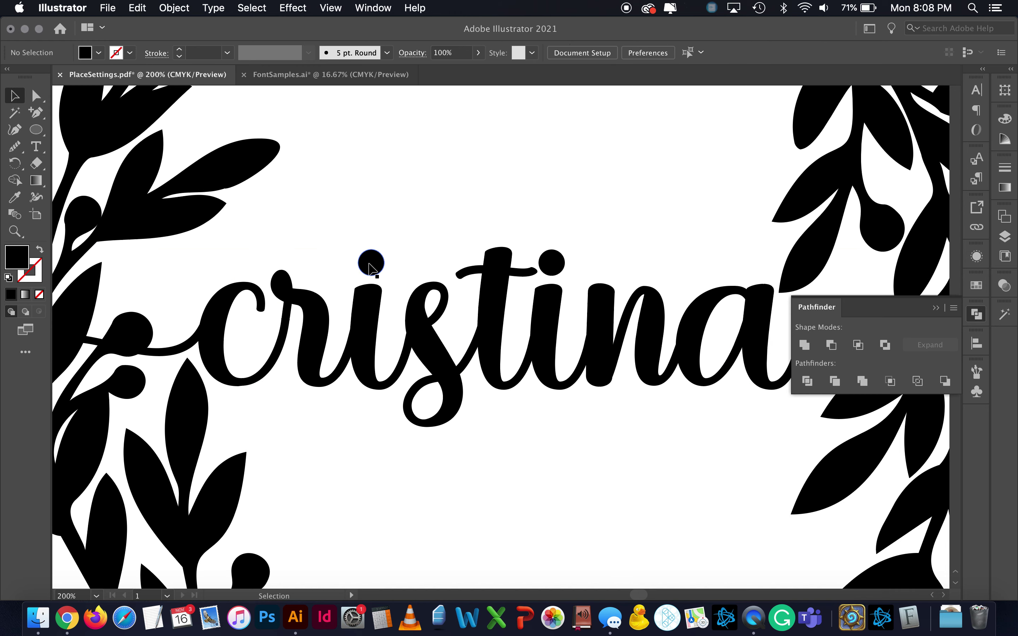
left_click(365, 324)
left_click_drag(365, 321, 372, 287)
key("super+z")
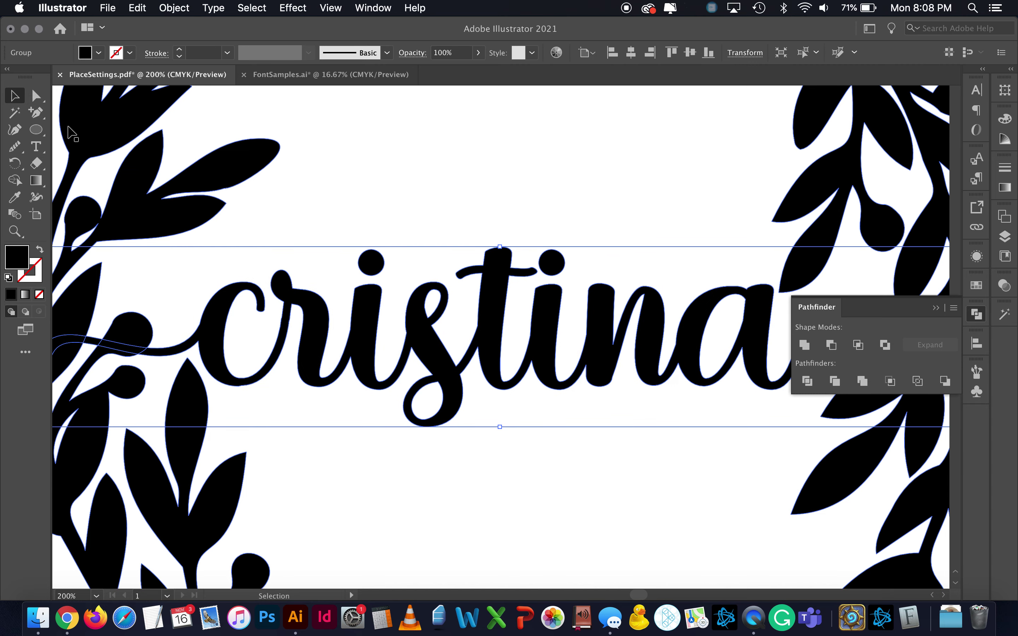
right_click(364, 300)
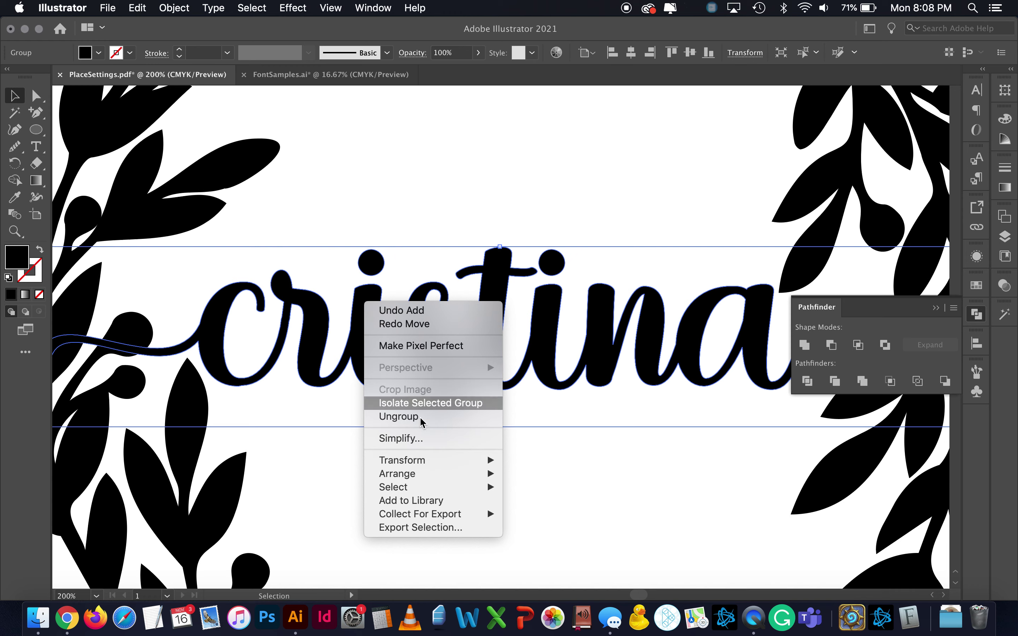
left_click(391, 177)
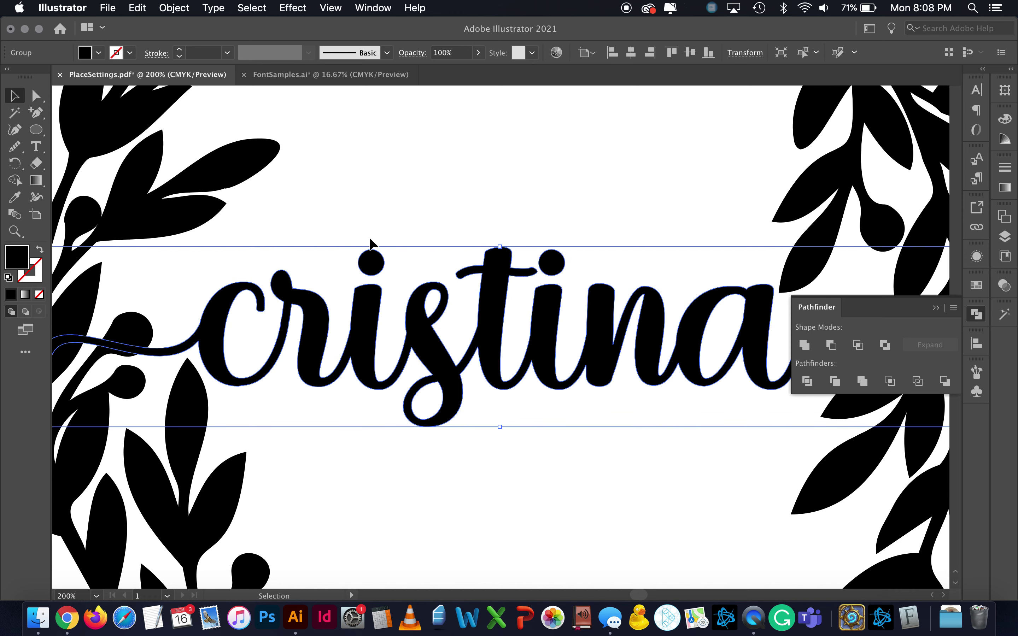
Isolate the name's group and move the first i's dot down until it overlaps its stem
double_click(371, 263)
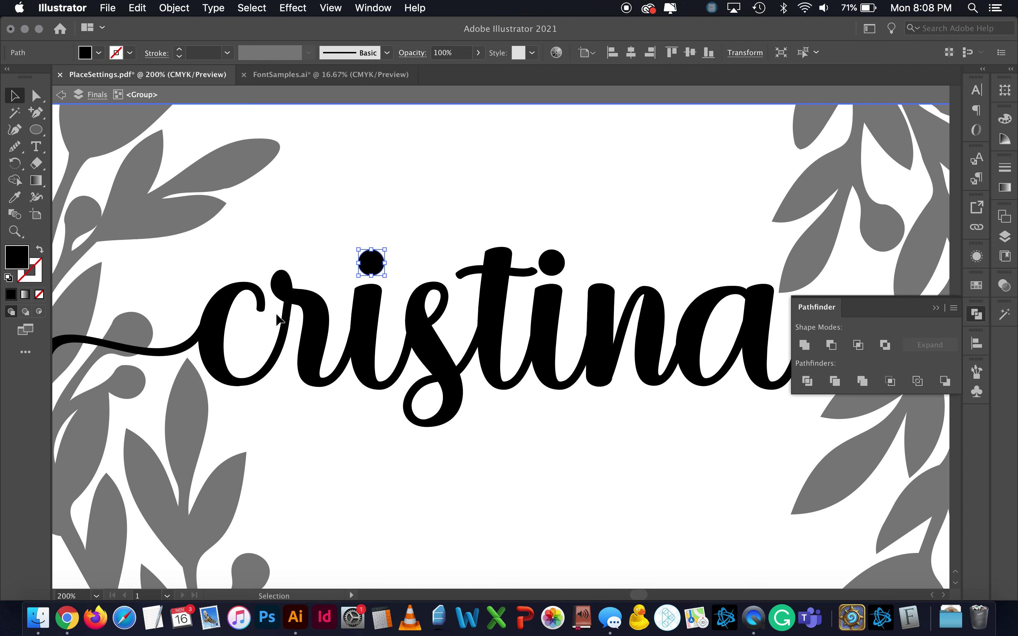
left_click(210, 234)
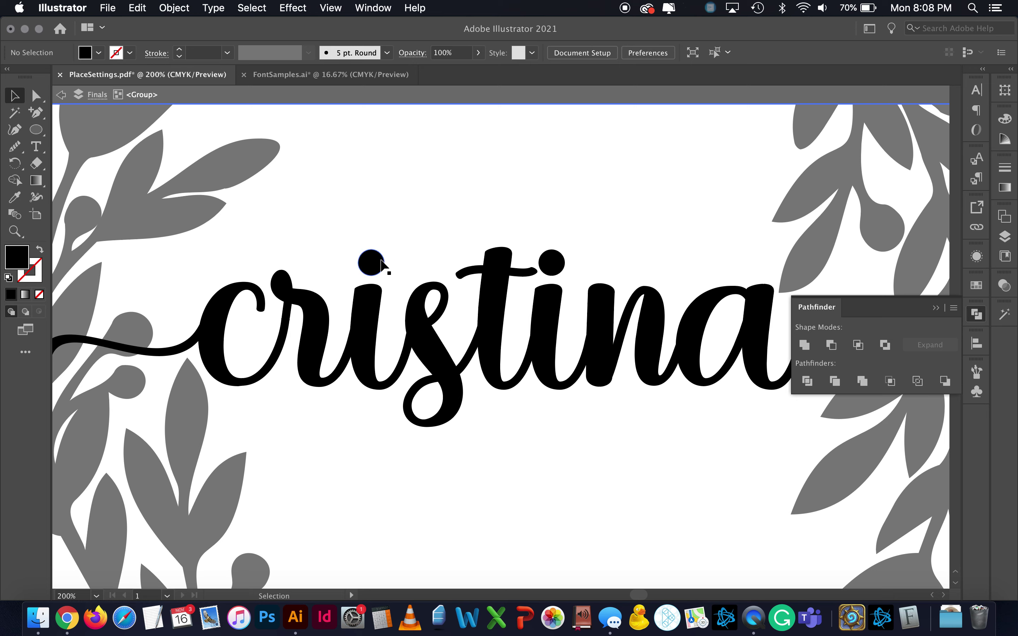
left_click(381, 265)
left_click_drag(376, 272, 373, 283)
left_click(417, 245)
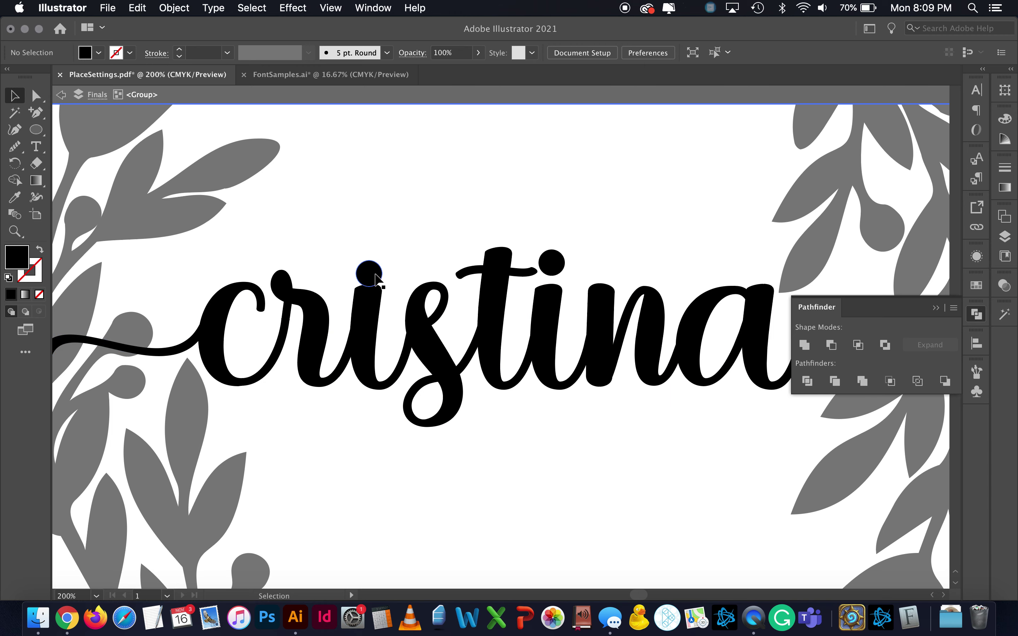
Try deleting the first i's dot and undo the deletion
left_click(370, 274)
key("Delete")
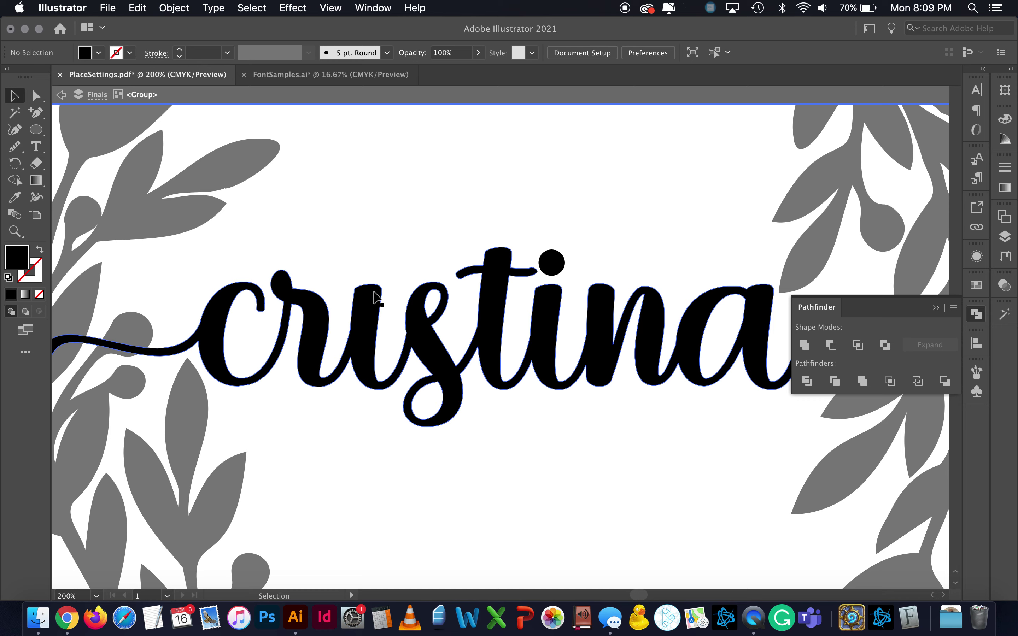
key("super+z")
left_click(416, 270)
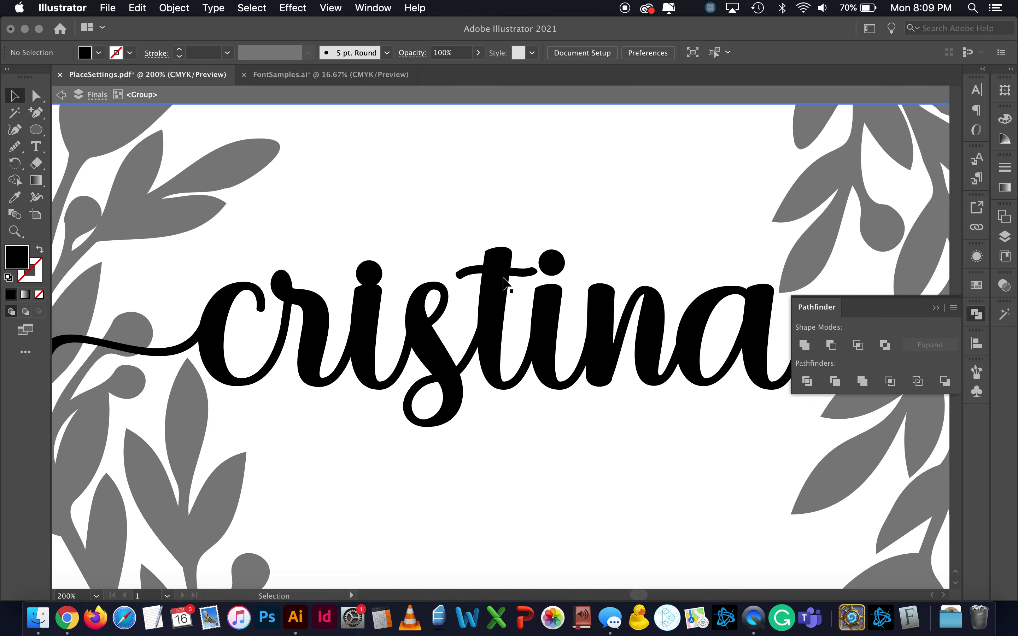
Nudge the second i's dot down until it overlaps its stem
left_click(554, 270)
key("Down")
key("Down")
key("Down")
key("Down")
key("Down")
left_click(583, 247)
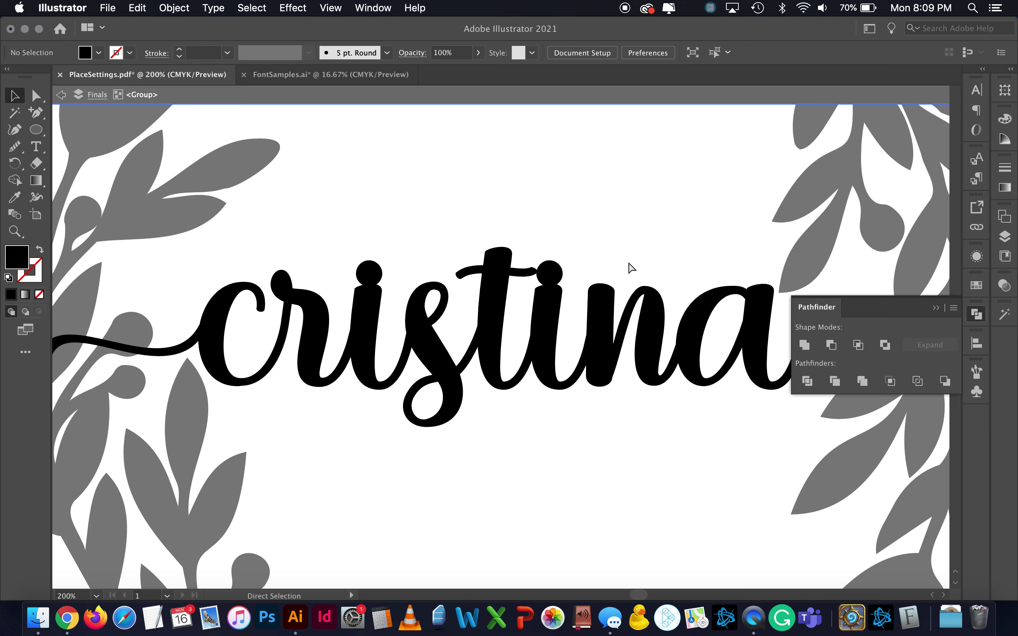
Try extending the end of the t's crossbar into the second i's dot by shifting its anchor points inside the compound path
key("super+equal")
key("super+equal")
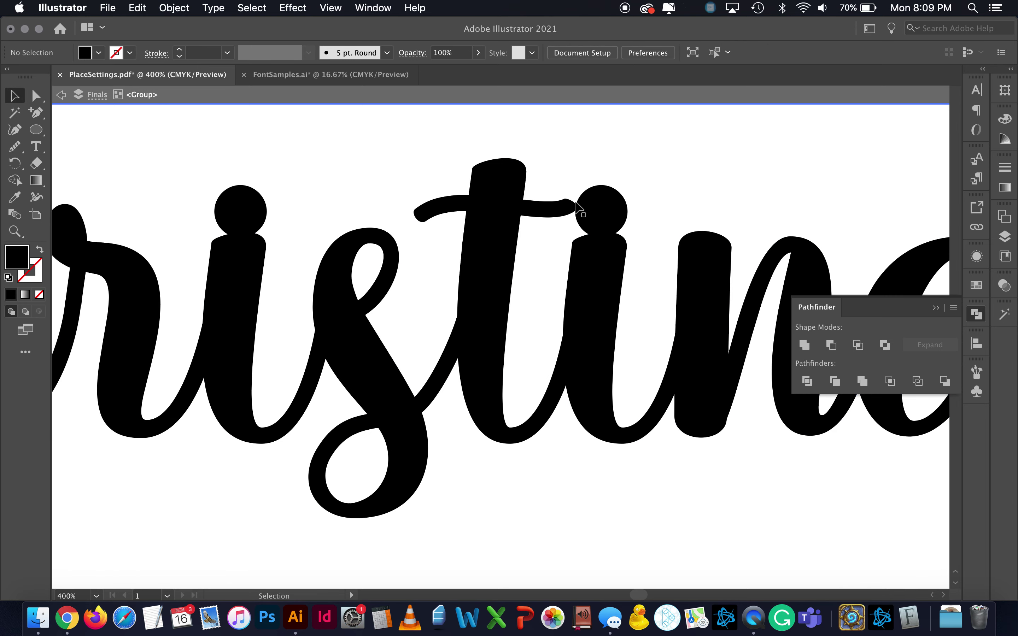
left_click(564, 213)
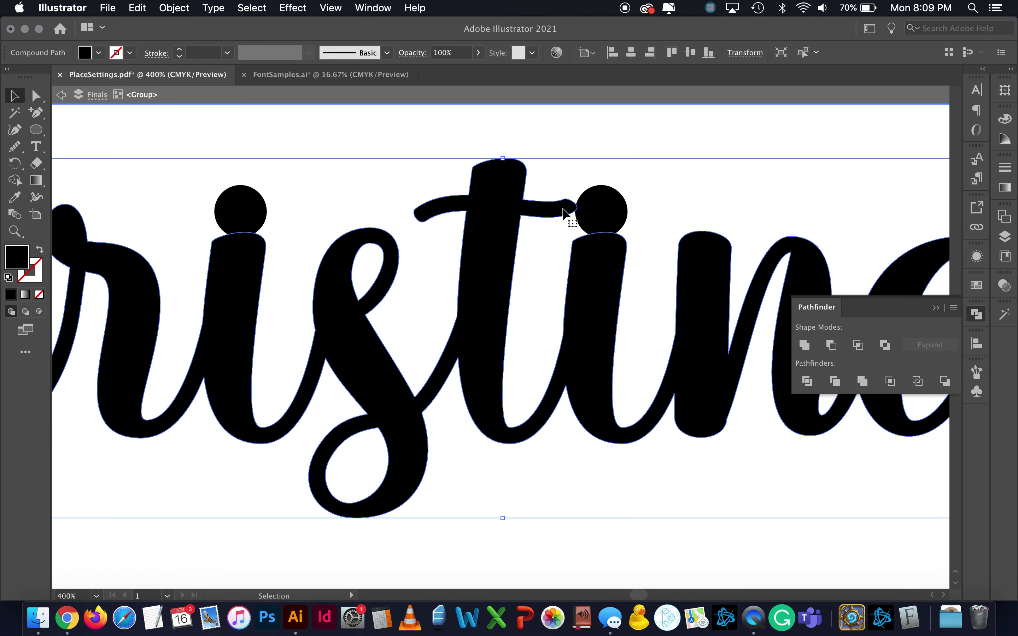
double_click(564, 212)
left_click(36, 96)
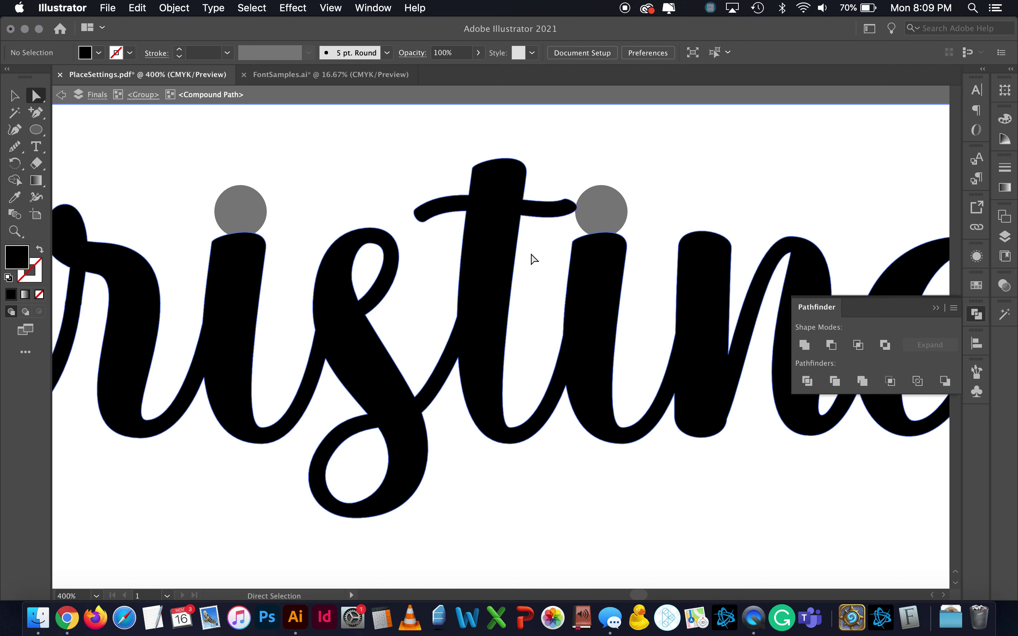
left_click(557, 217)
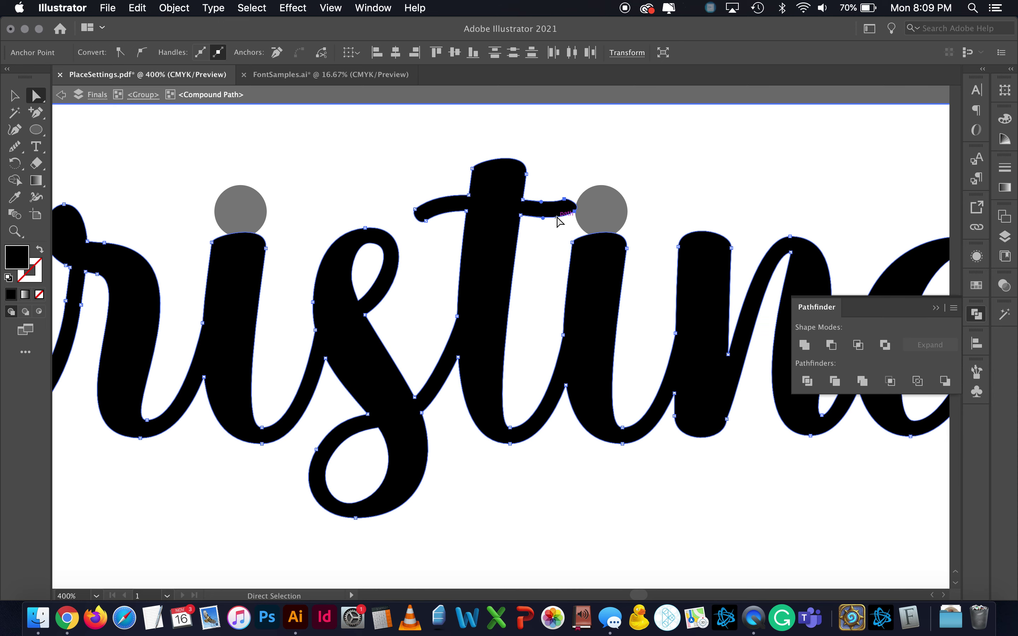
key("Right")
key("Right")
key("Right")
key("Right")
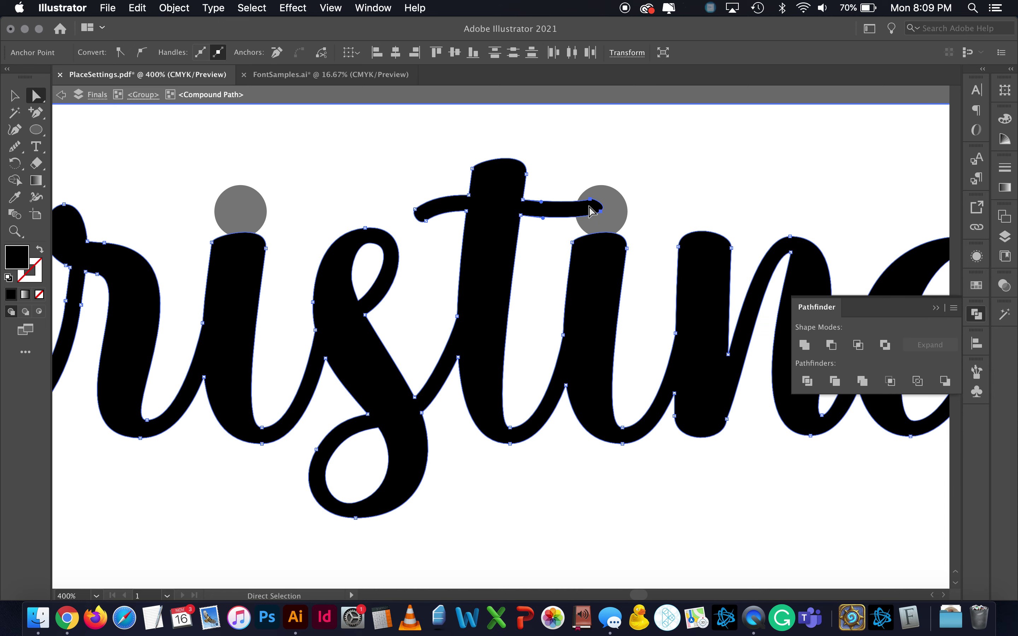
left_click(546, 169)
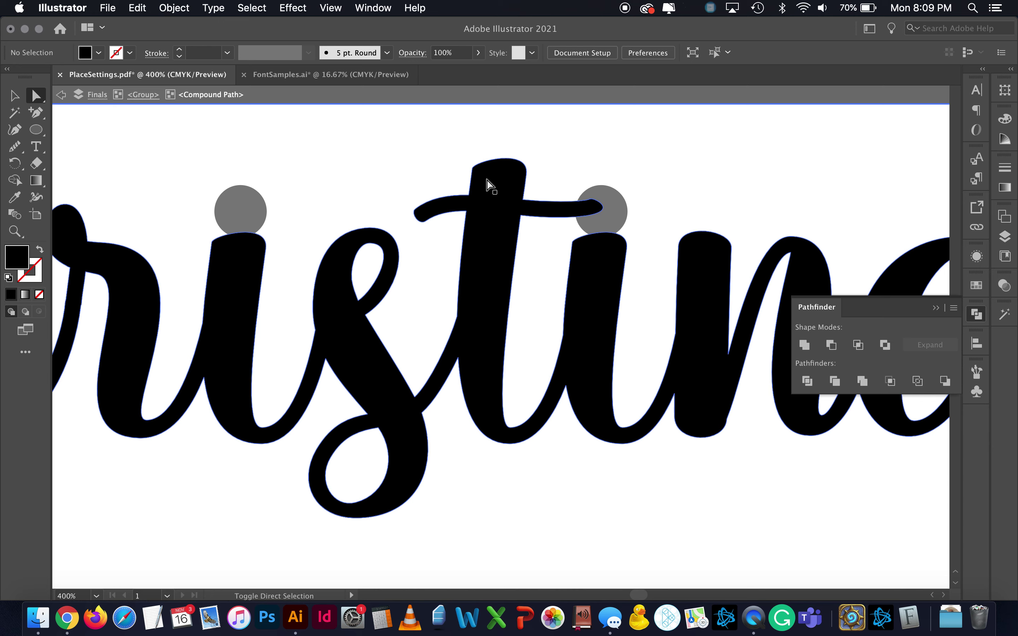
Shorten the t's crossbar to leave a gap before the second i's dot, and exit isolation mode
left_click(580, 228)
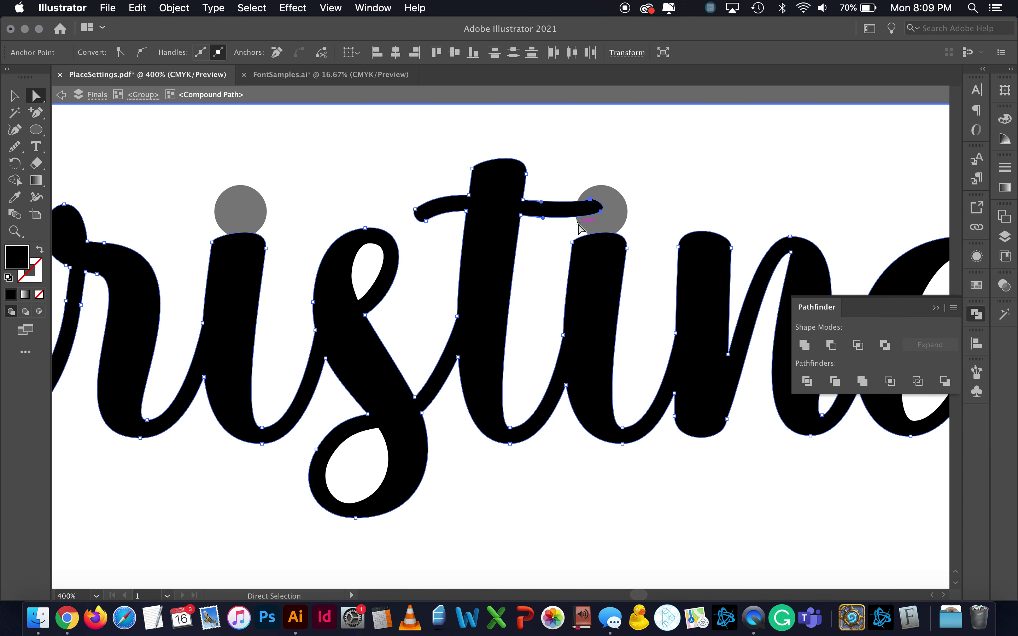
key("Left")
key("Left")
key("Left")
key("Left")
key("Left")
key("Left")
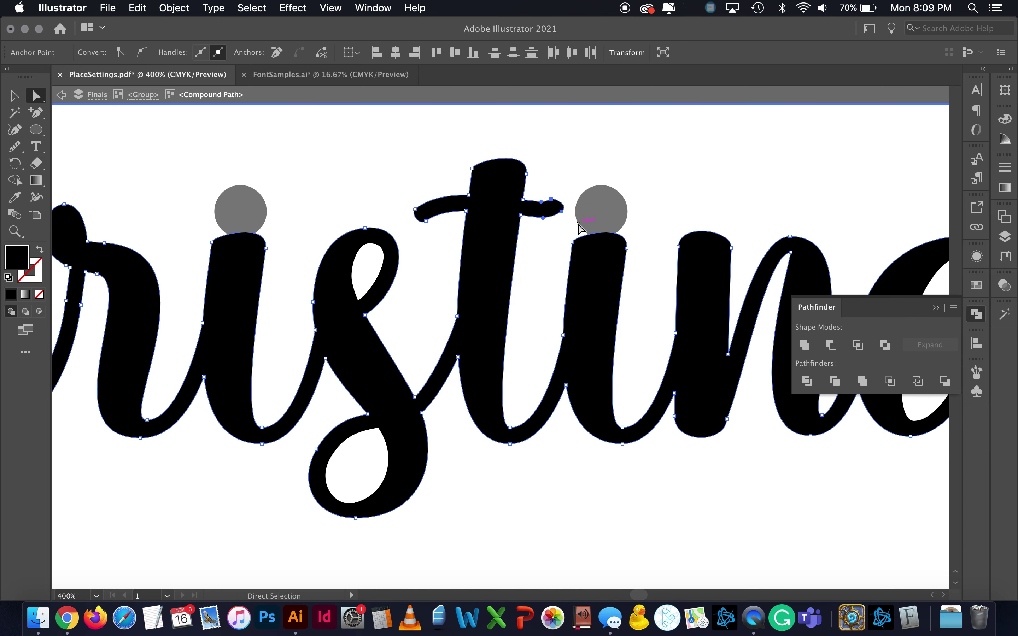
left_click(680, 170)
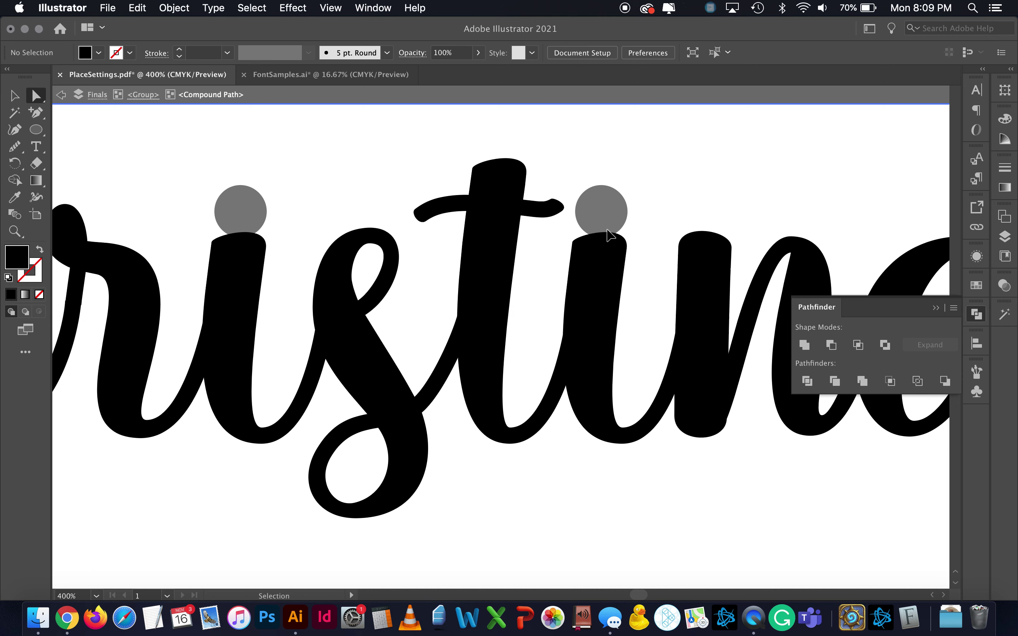
key("super+minus")
key("super+minus")
key("super+minus")
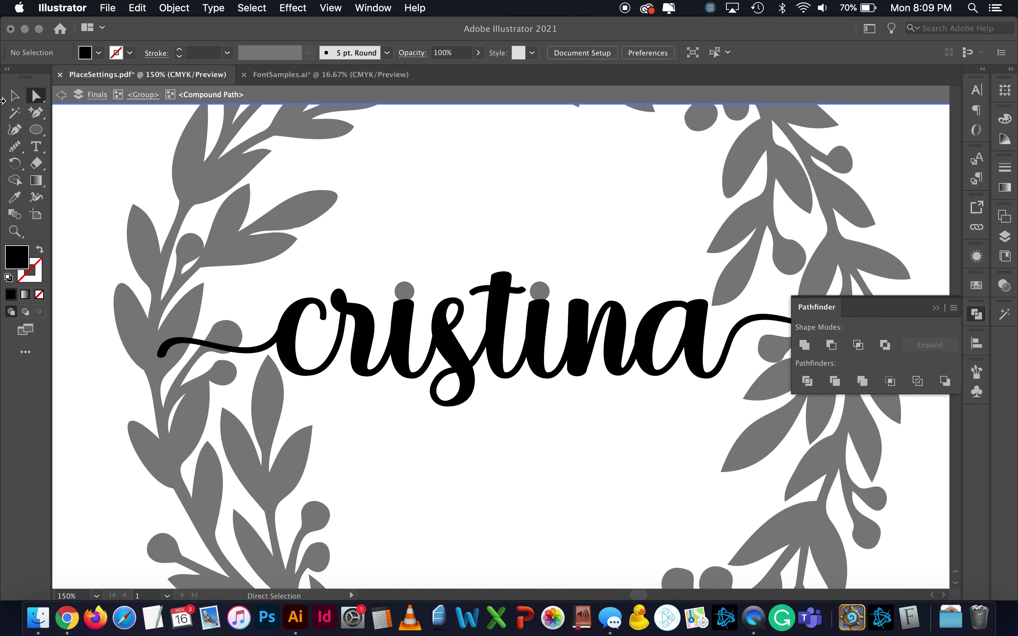
left_click(15, 96)
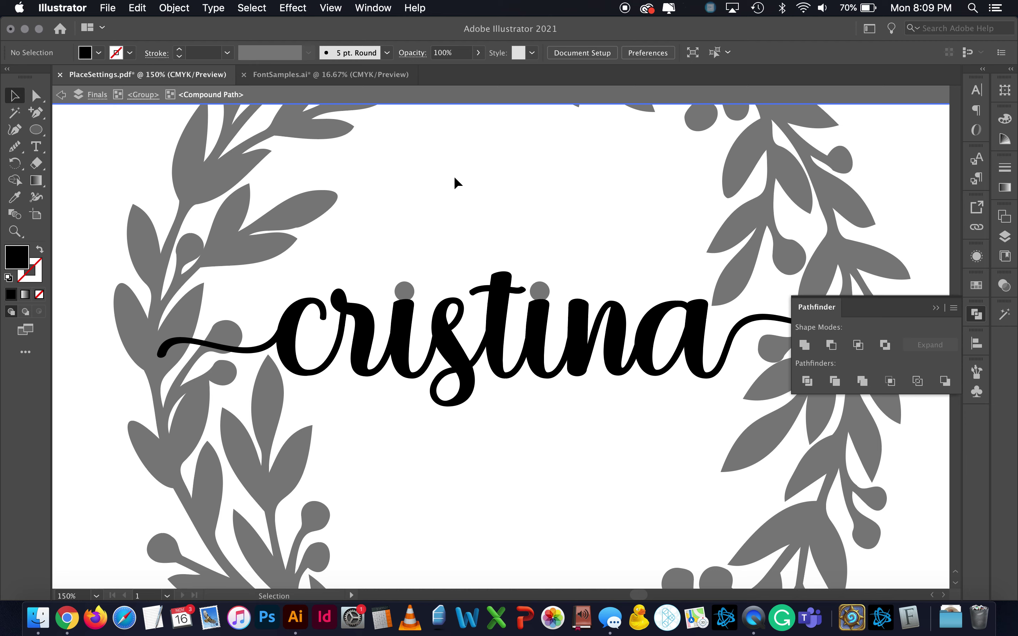
double_click(487, 174)
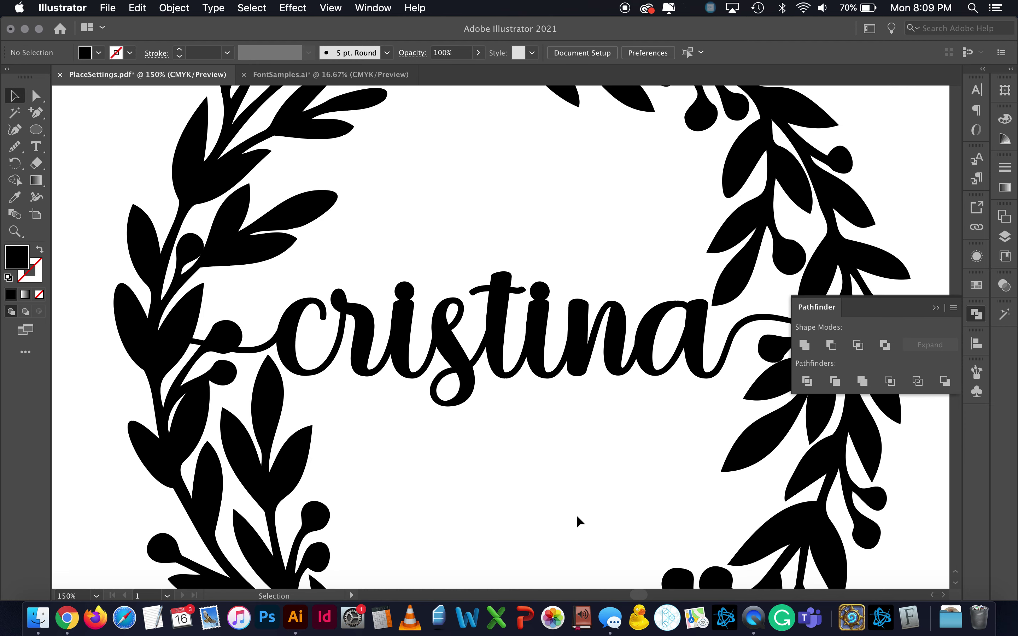
Unite the name's letters and both i dots into one shape
left_click(540, 316)
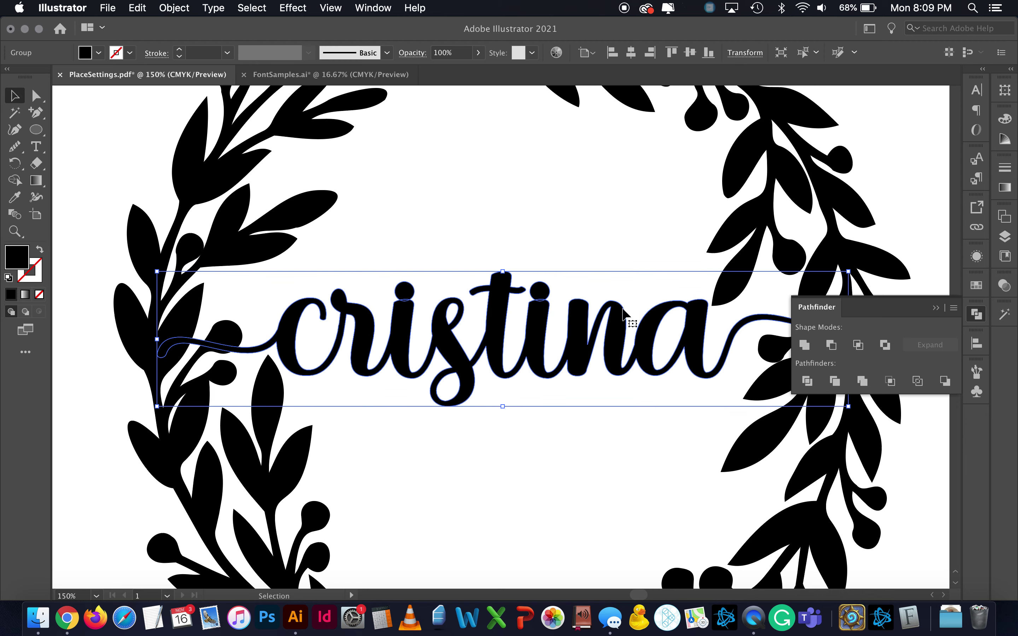
left_click(803, 345)
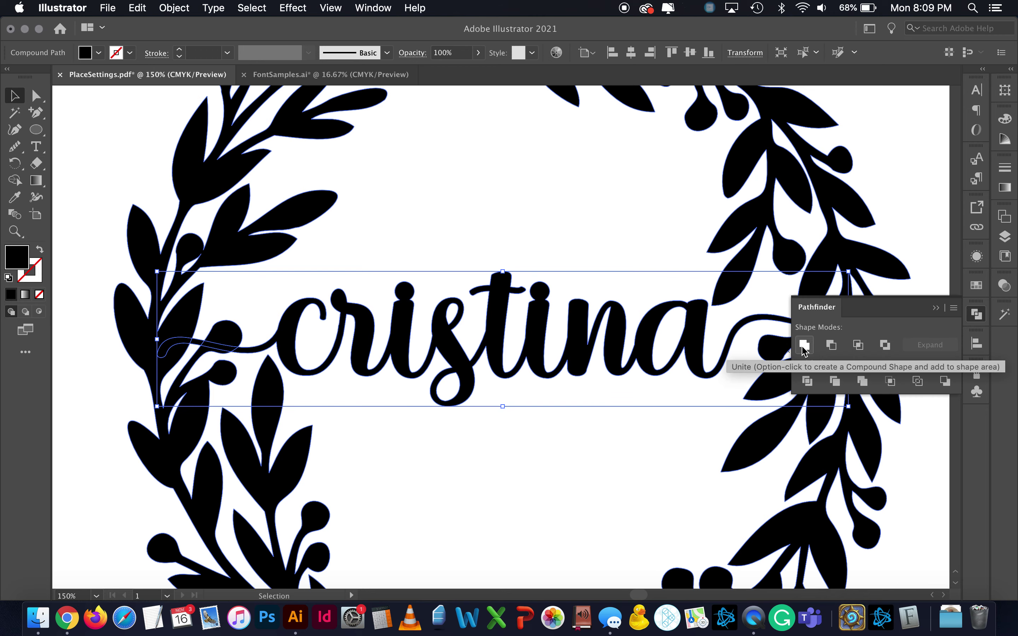
left_click(605, 433)
Unite the name and the wreath into a single shape and deselect it
key("super+minus")
key("super+minus")
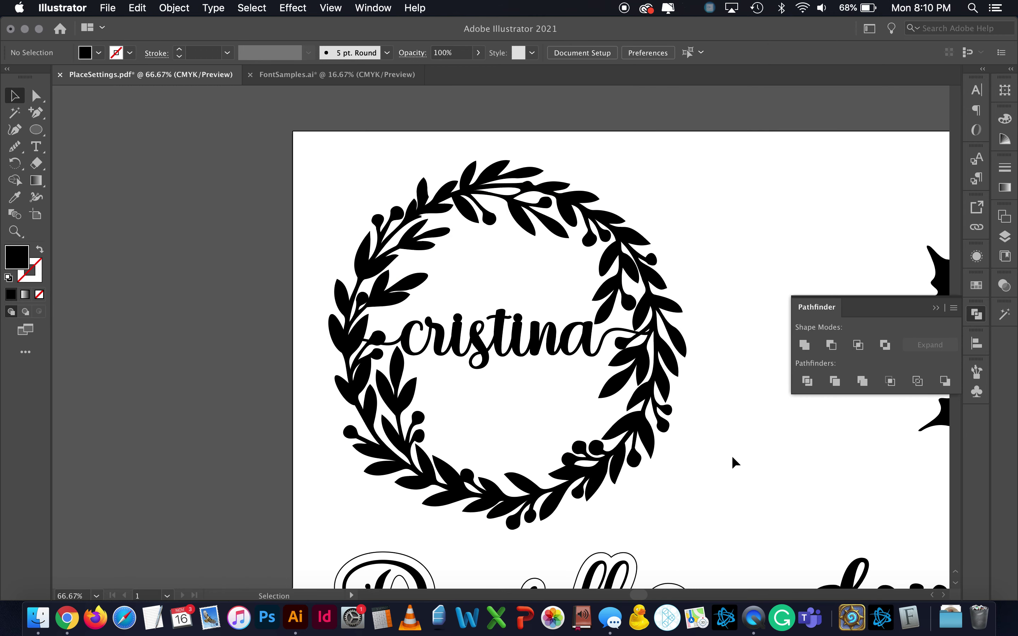
scroll(735, 463, "down", 4)
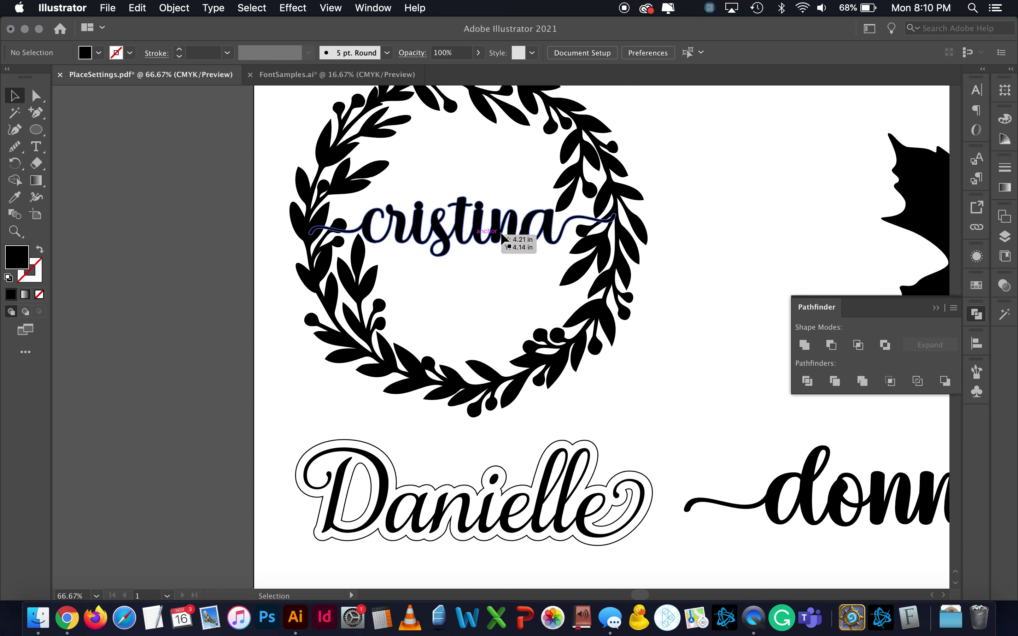
left_click(462, 227)
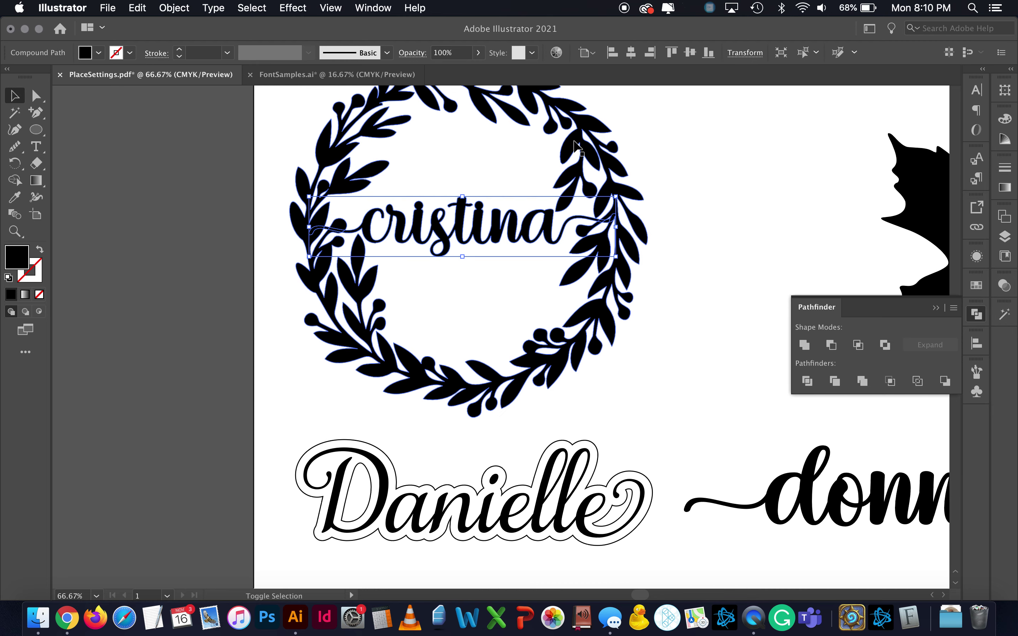
left_click(577, 146, "shift")
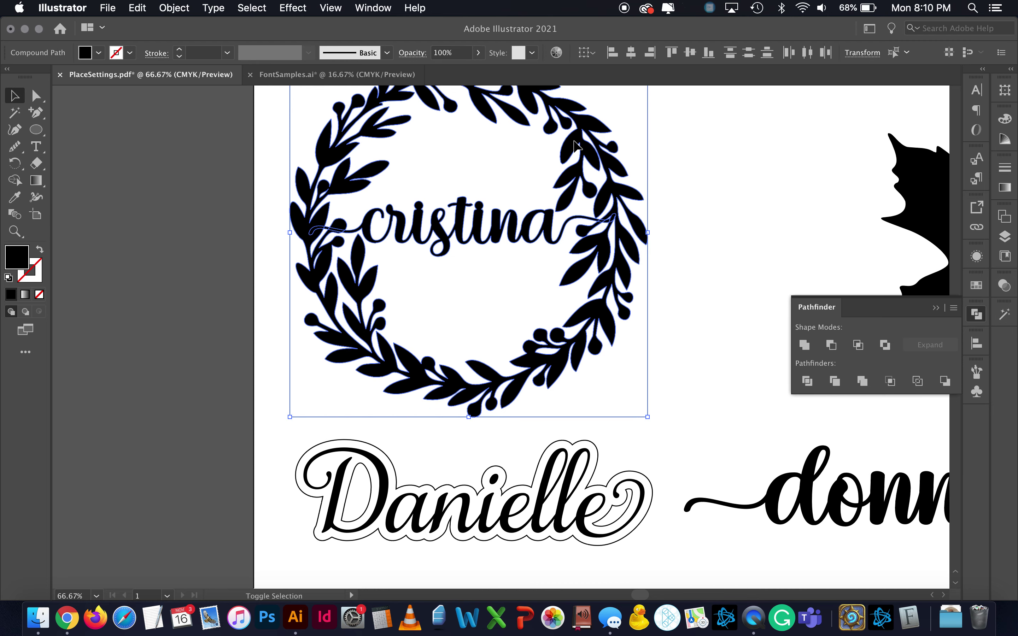
left_click(805, 345)
left_click(675, 269)
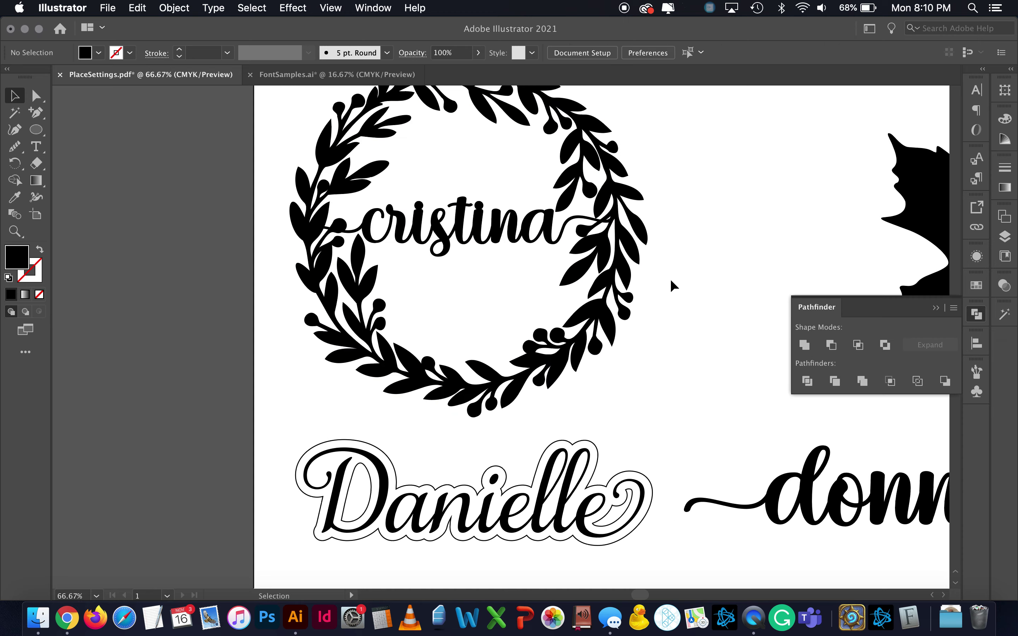
left_click(600, 331)
key("super+minus")
key("super+minus")
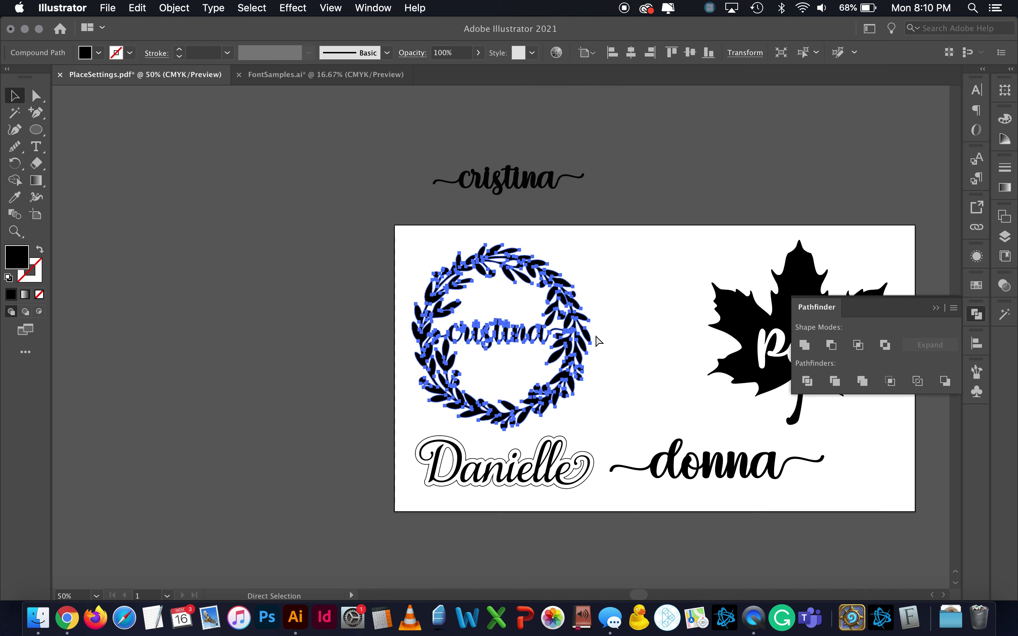
left_click(615, 360)
Add the name from the outlined sample as 97 pt Hello Hana Script text between the wreath and the maple leaf
scroll(616, 360, "down", 5)
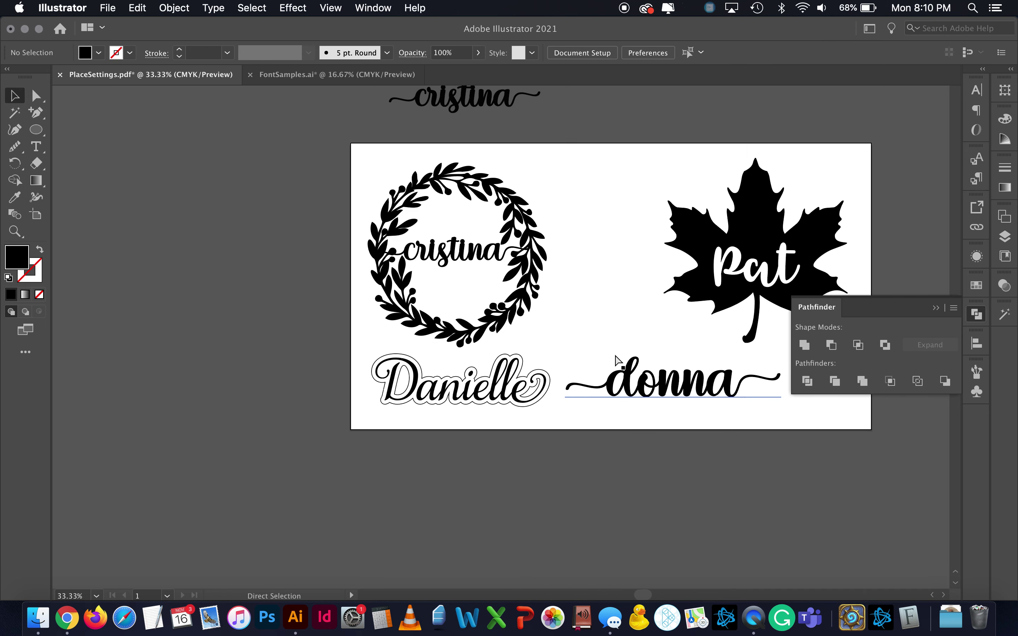
key("super+plus")
key("super+plus")
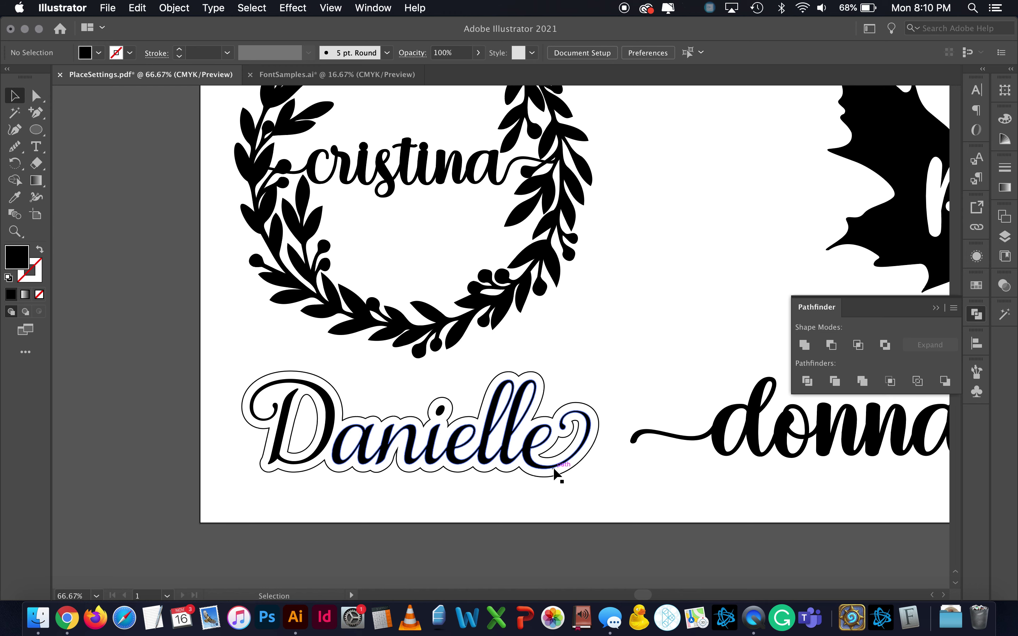
scroll(555, 475, "right", 1)
scroll(555, 474, "right", 3)
scroll(554, 475, "down", 1)
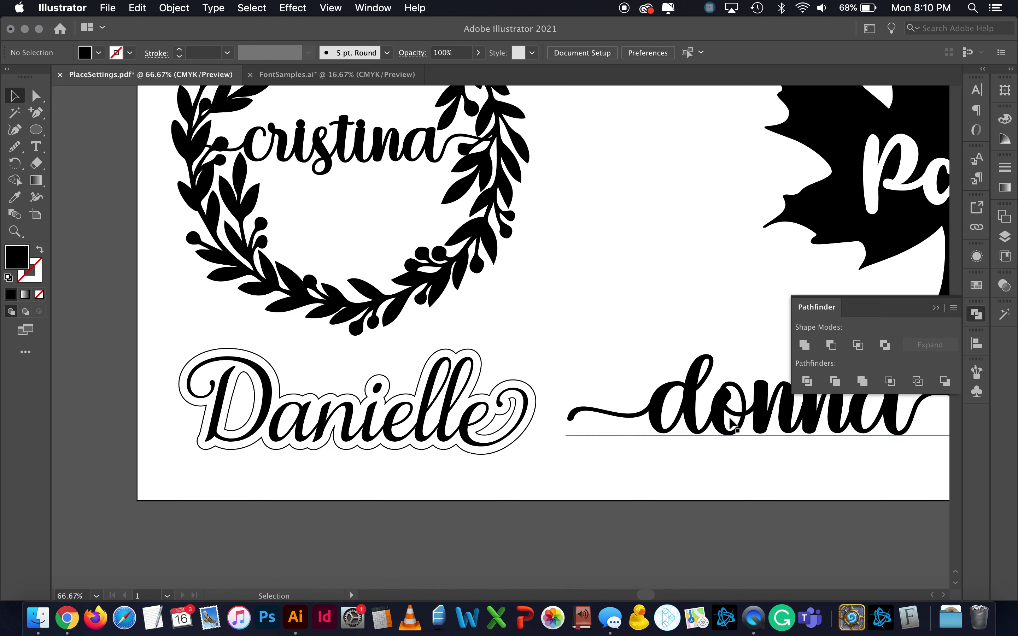
scroll(504, 454, "right", 5)
scroll(505, 454, "up", 2)
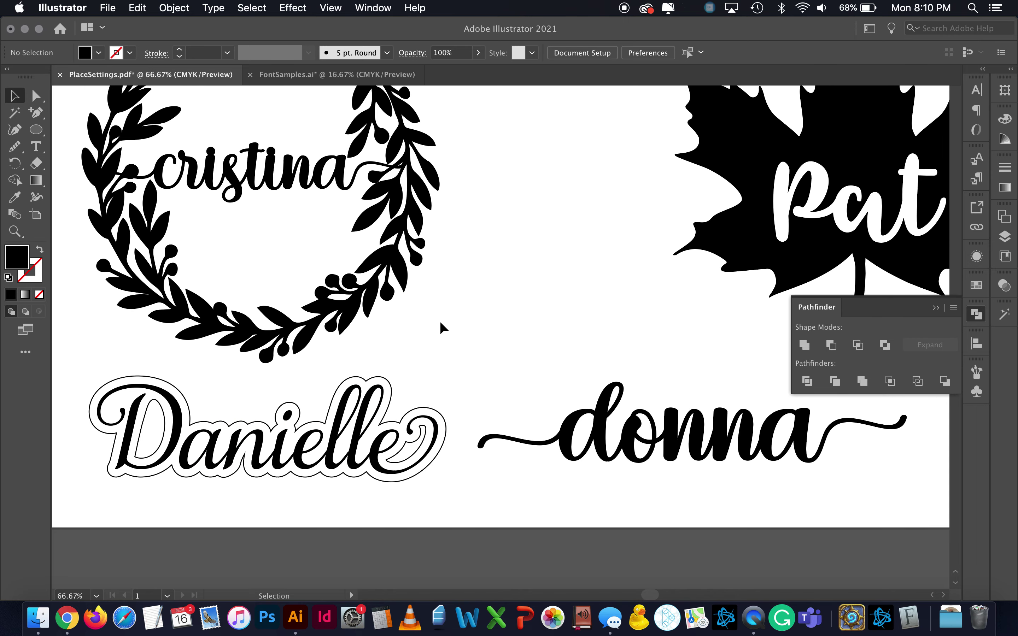
left_click(37, 148)
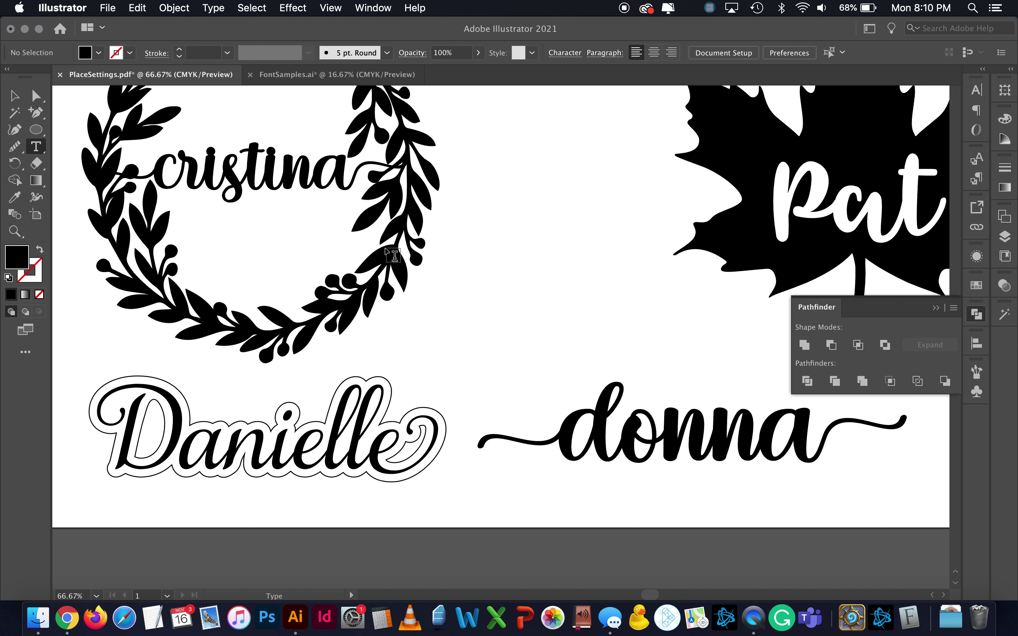
left_click(476, 280)
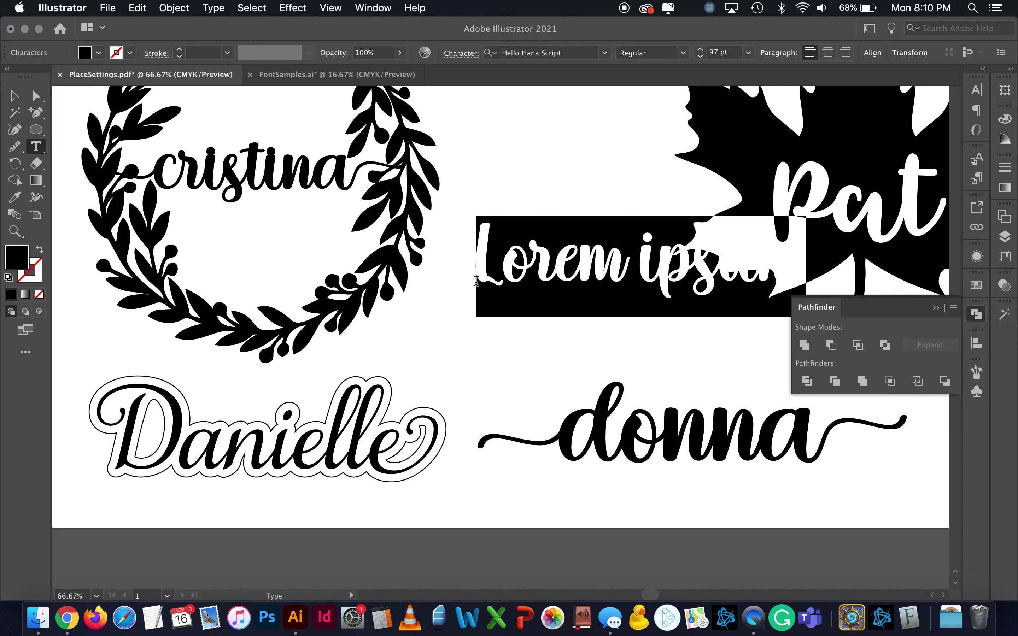
type("Danielle")
key("super+a")
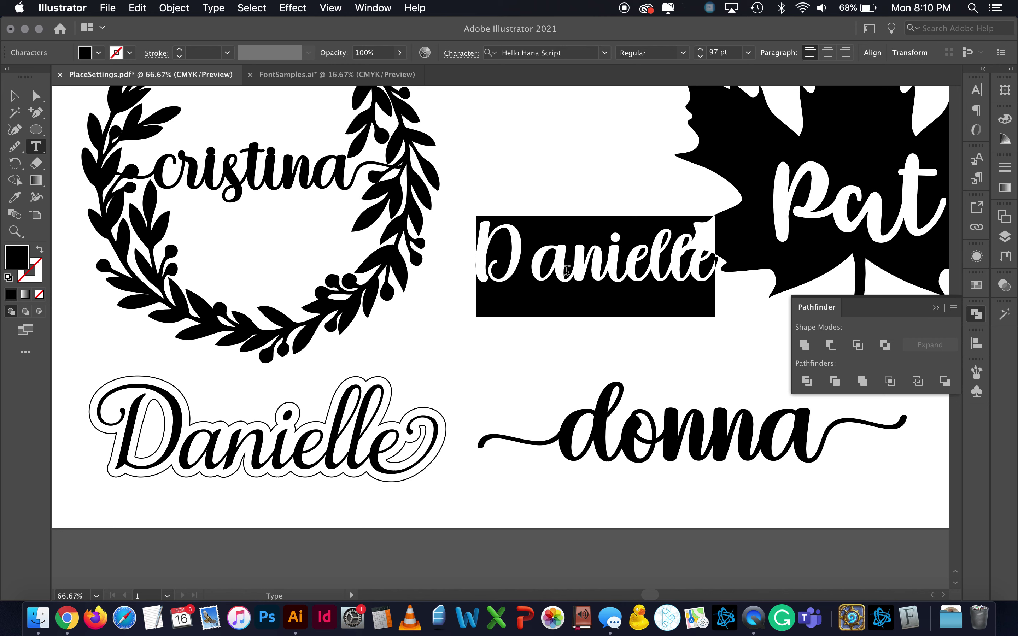
Tighten the kerning between the new name's first two letters and move the text down and left, clear of the maple leaf
left_click(525, 280)
key("alt+Left")
key("alt+Left")
key("alt+Left")
key("alt+Left")
key("alt+Left")
key("alt+Left")
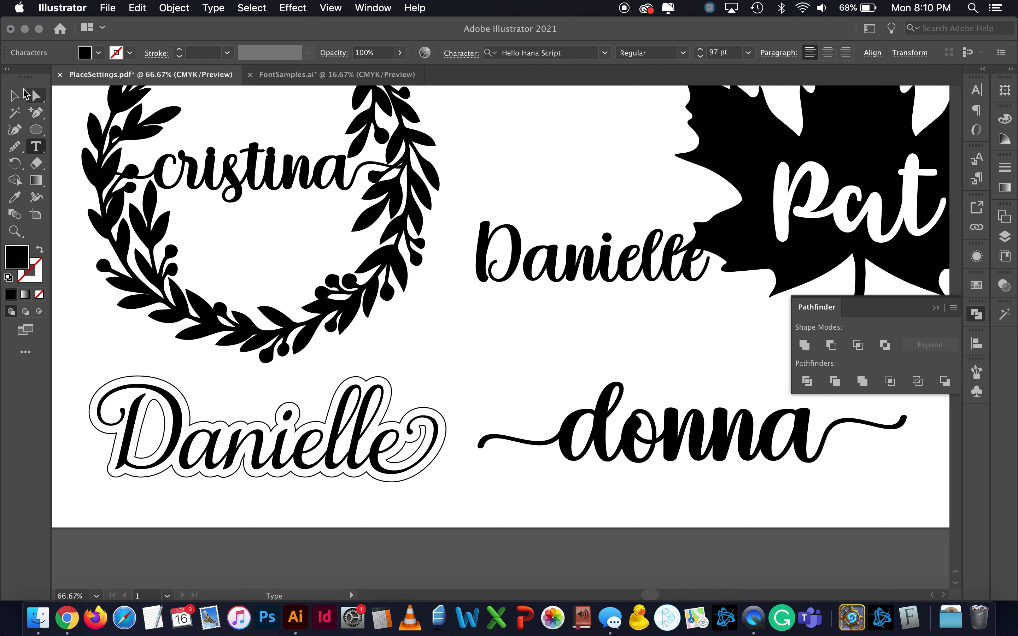
left_click(14, 93)
left_click_drag(610, 281, 568, 320)
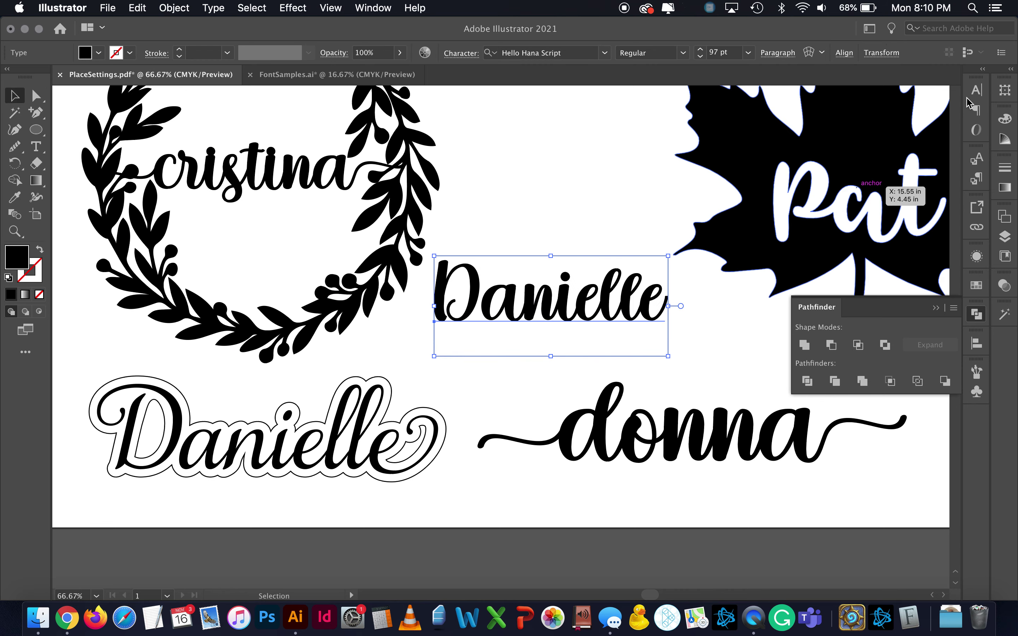
Change the selected name text's font from the script face to Andara Uppercase
left_click(976, 90)
left_click(951, 128)
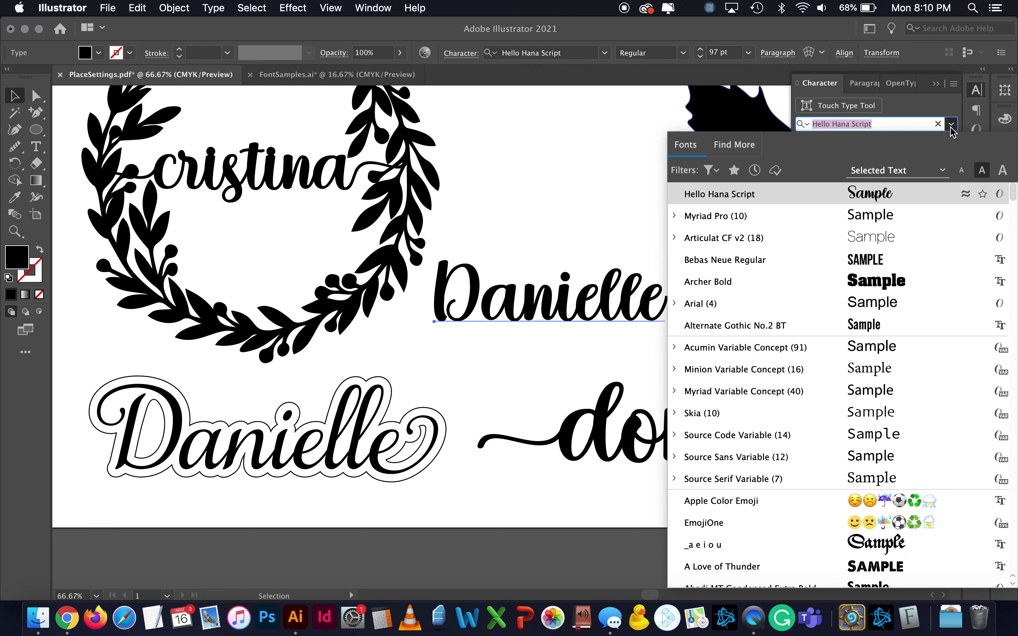
scroll(870, 414, "down", 15)
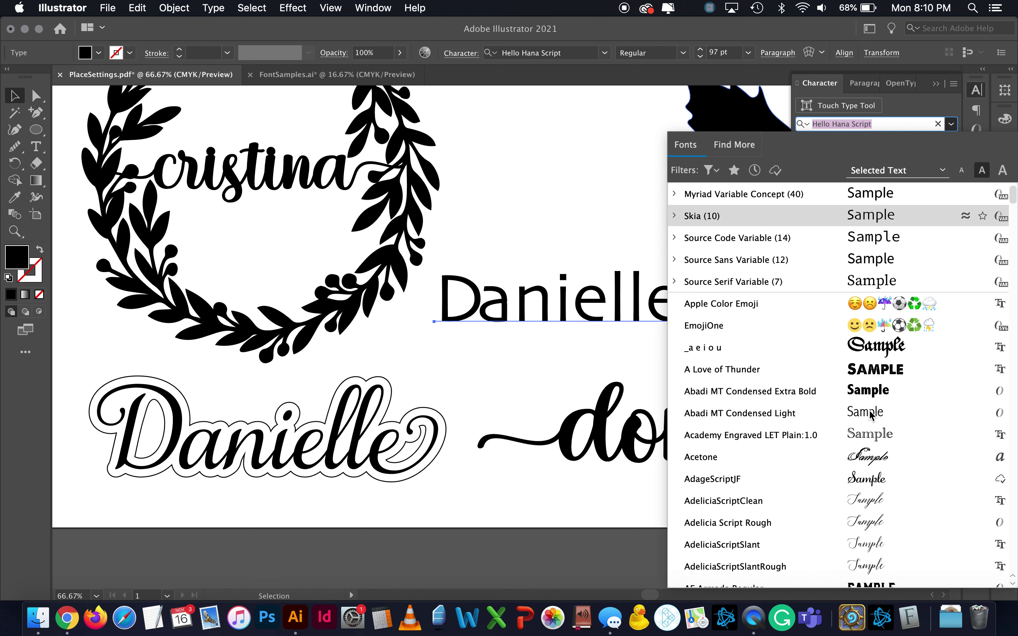
scroll(870, 415, "down", 10)
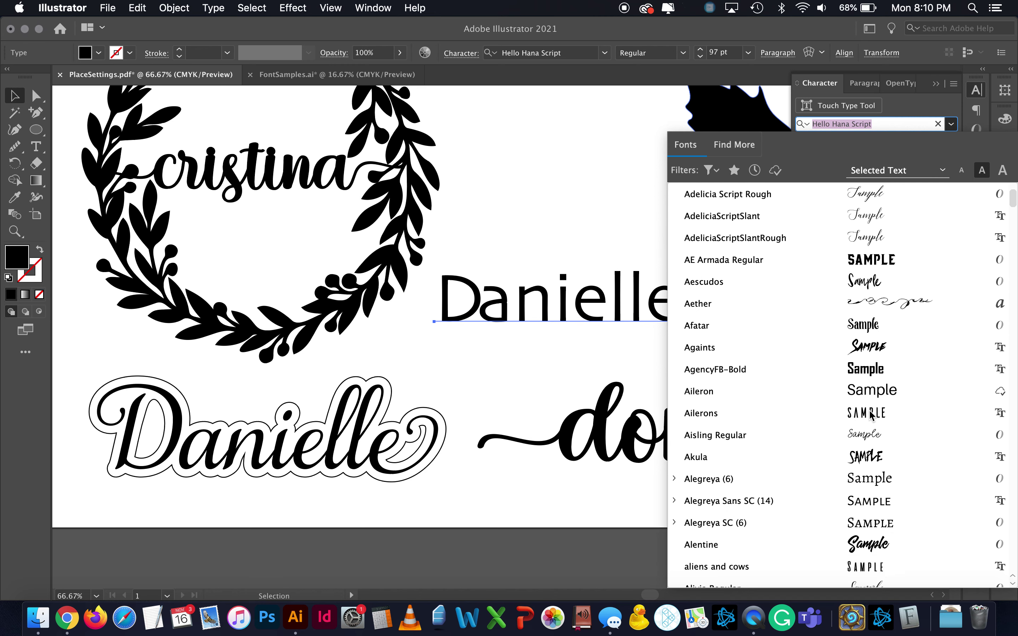
scroll(870, 420, "down", 1)
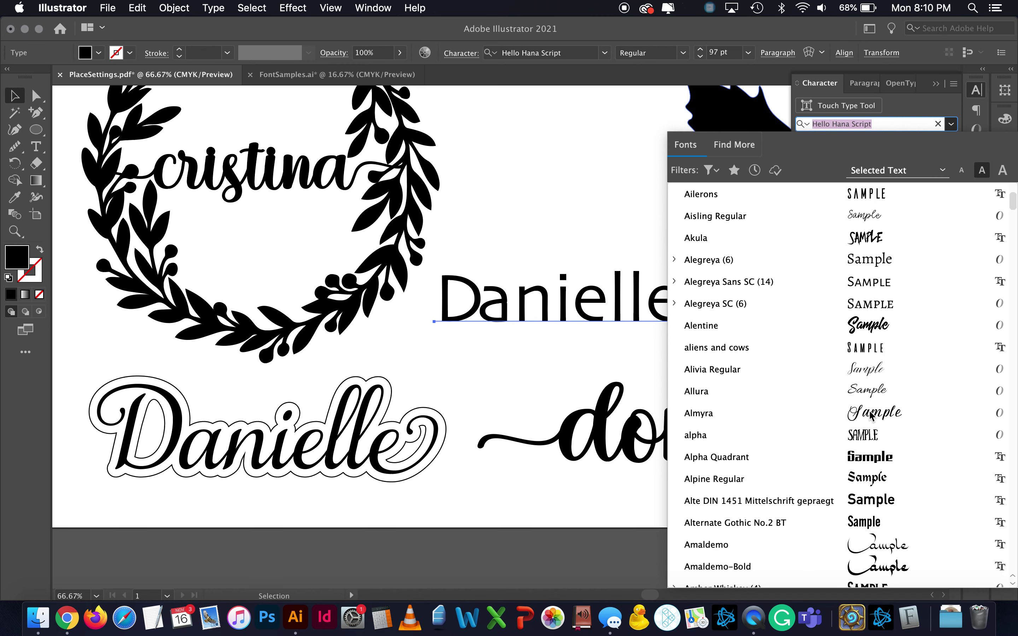
scroll(869, 488, "down", 10)
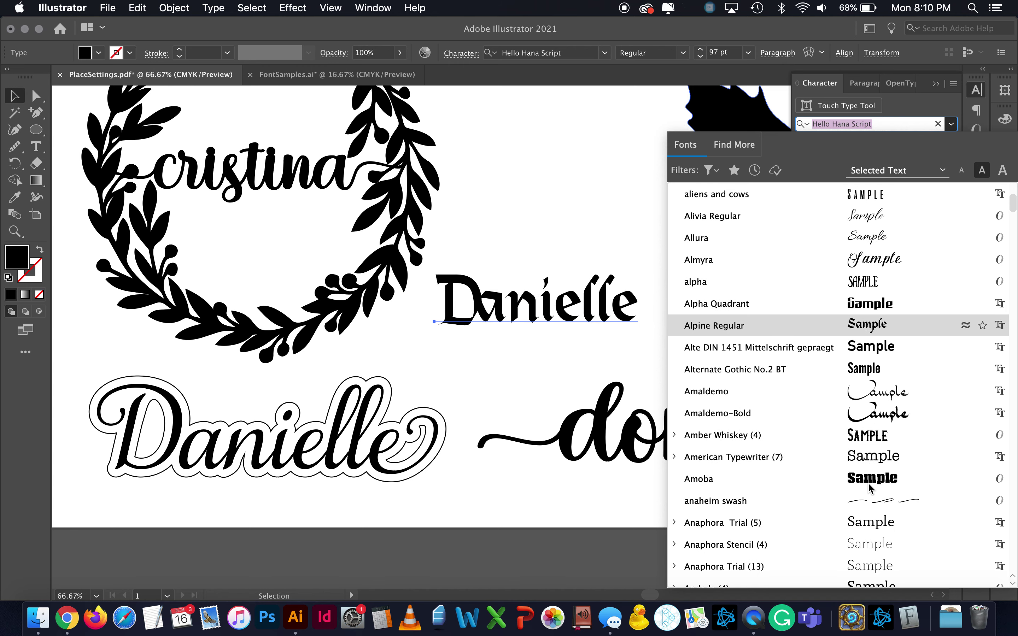
scroll(879, 484, "down", 1)
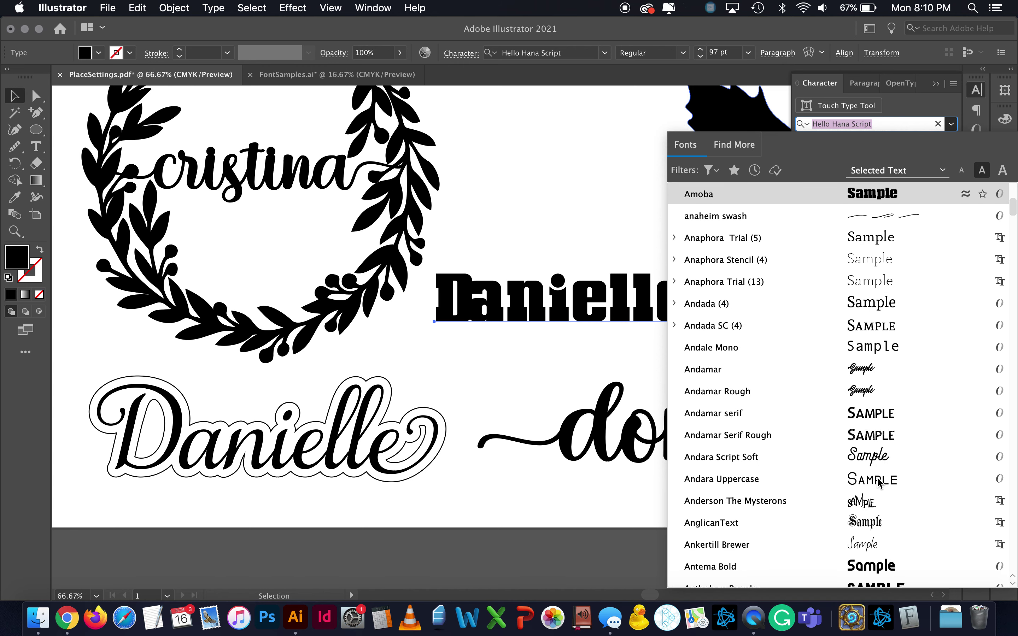
left_click(878, 482)
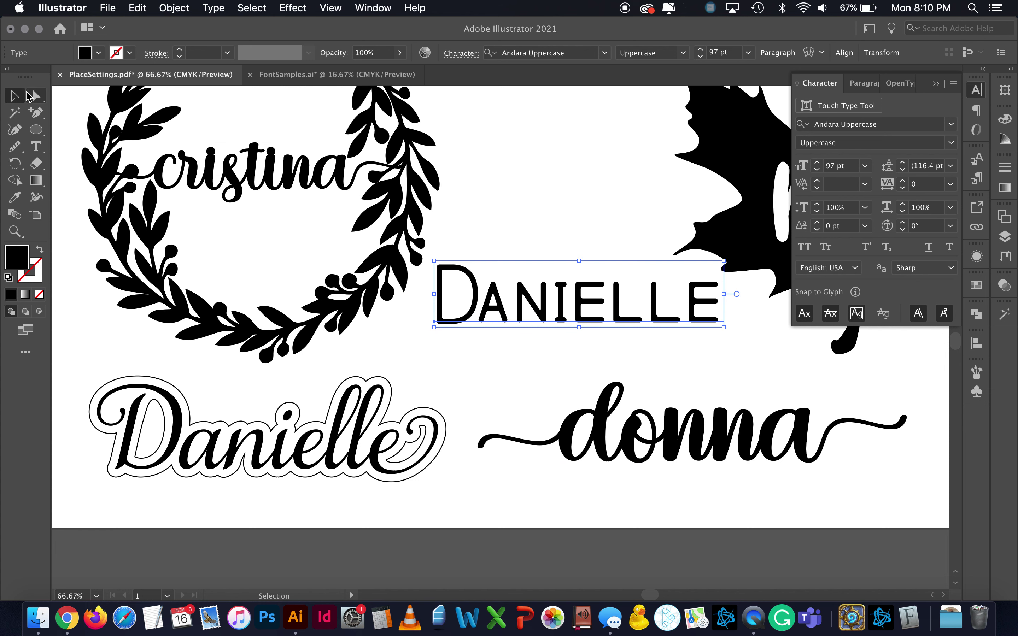
Move the name text down and loosen the kerning between its first two letters to -20
left_click_drag(612, 331, 589, 366)
double_click(475, 345)
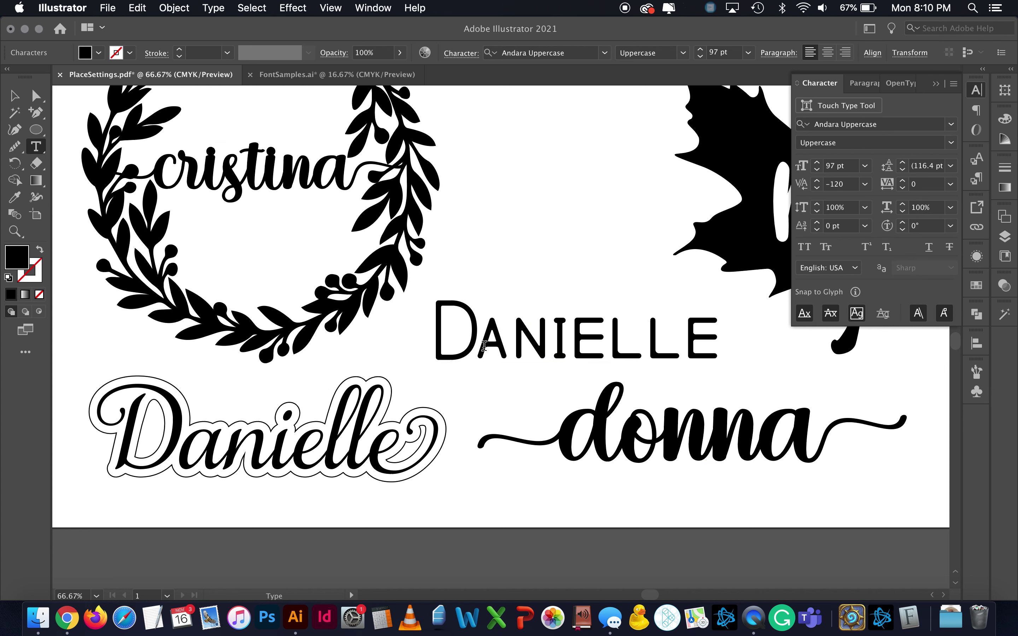
key("alt+Right")
key("alt+Right")
key("alt+Right")
key("alt+Right")
key("alt+Right")
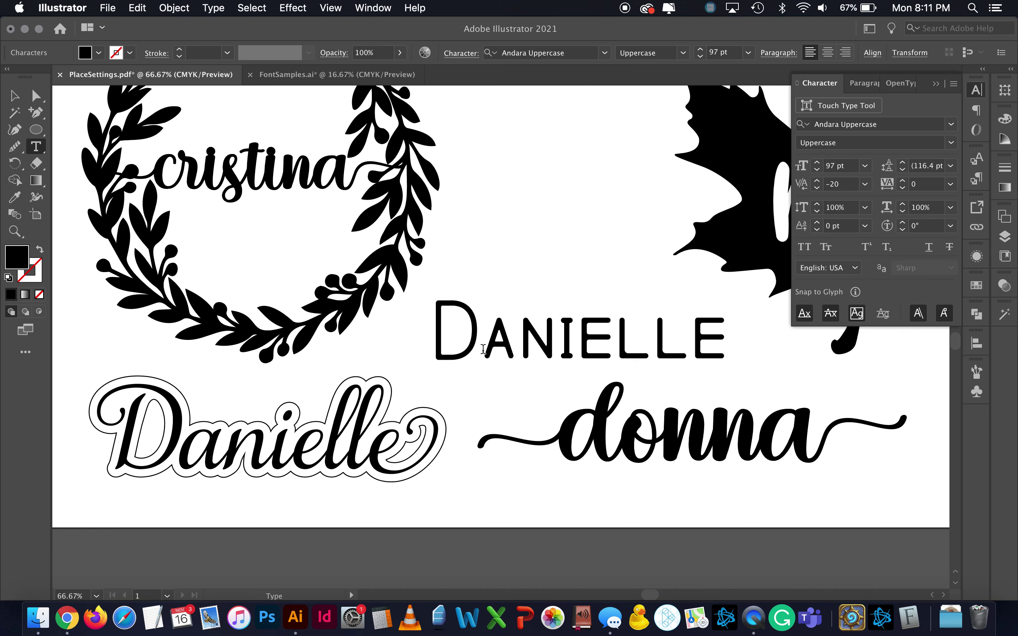
key("Escape")
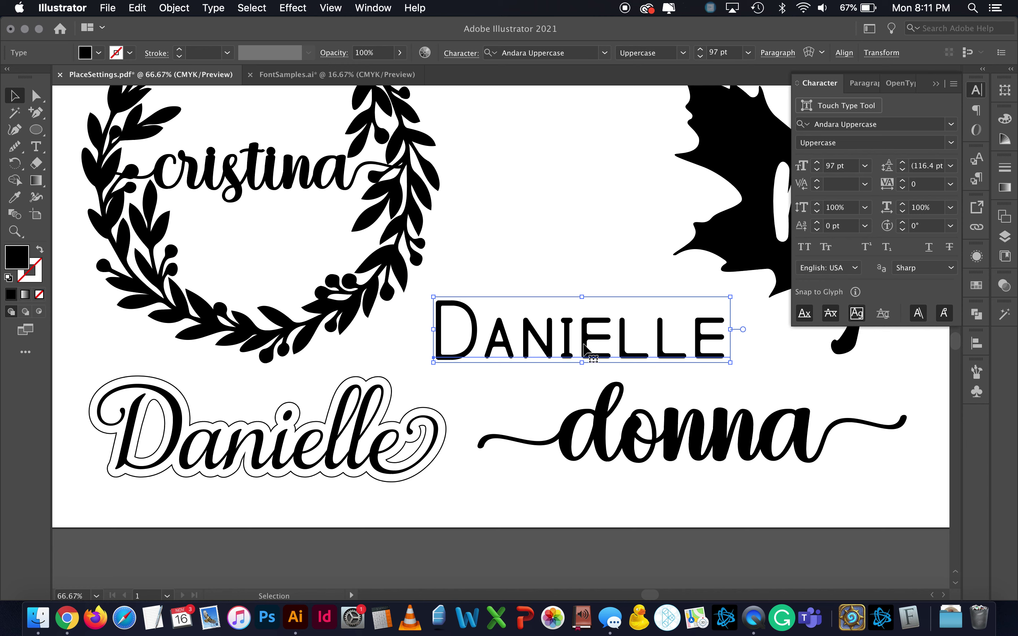
Shift the uppercase name slightly left and convert the text to outlines
left_click_drag(585, 344, 574, 348)
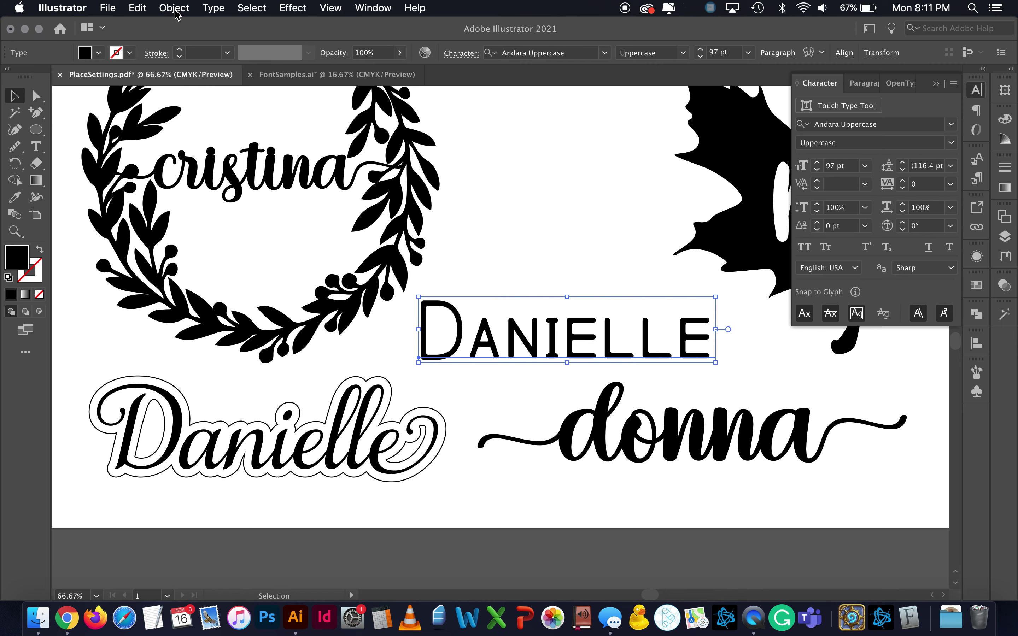
left_click(215, 8)
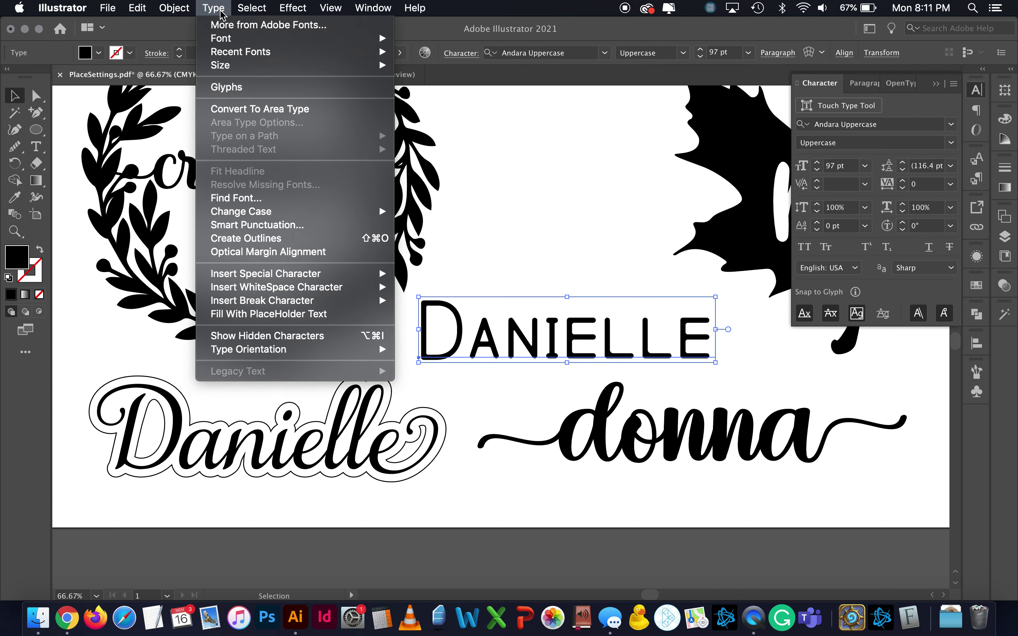
left_click(246, 239)
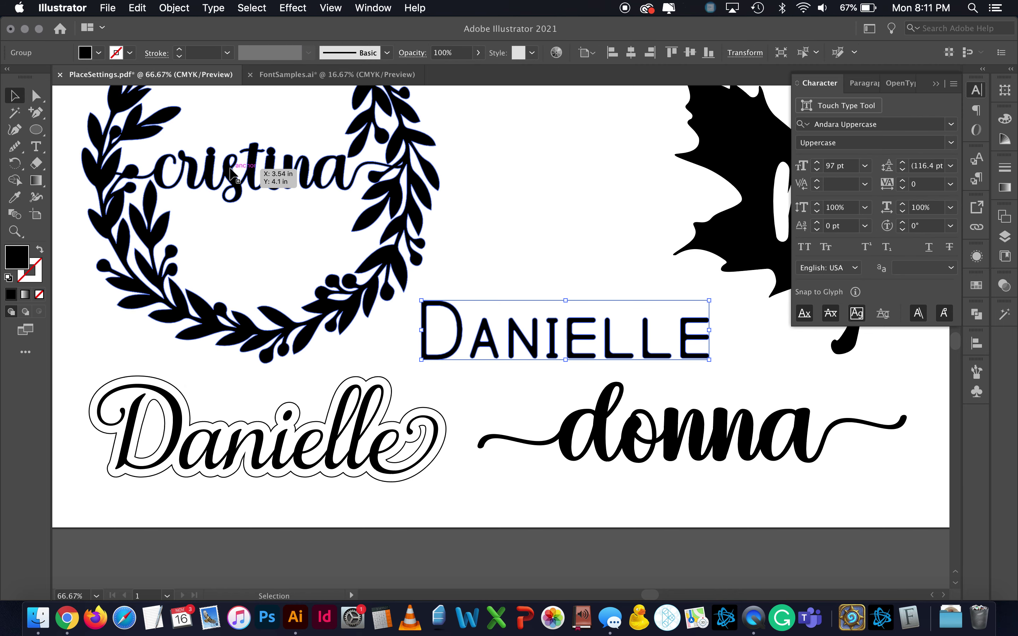
Start an Offset Path on the outlined uppercase name and preview it with a 0.25 in offset
left_click(180, 6)
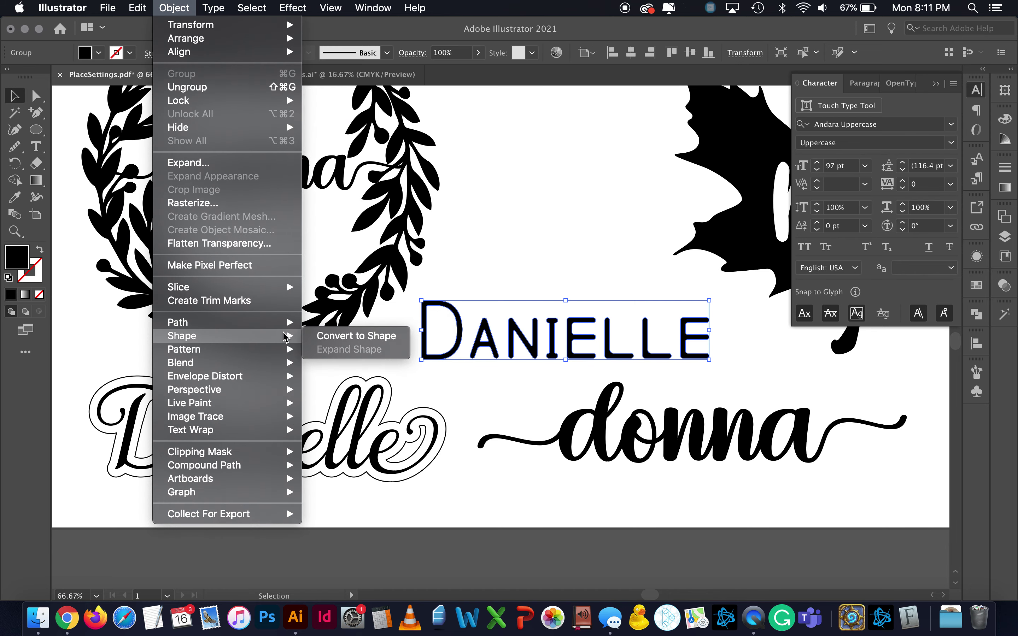
mouse_move(283, 332)
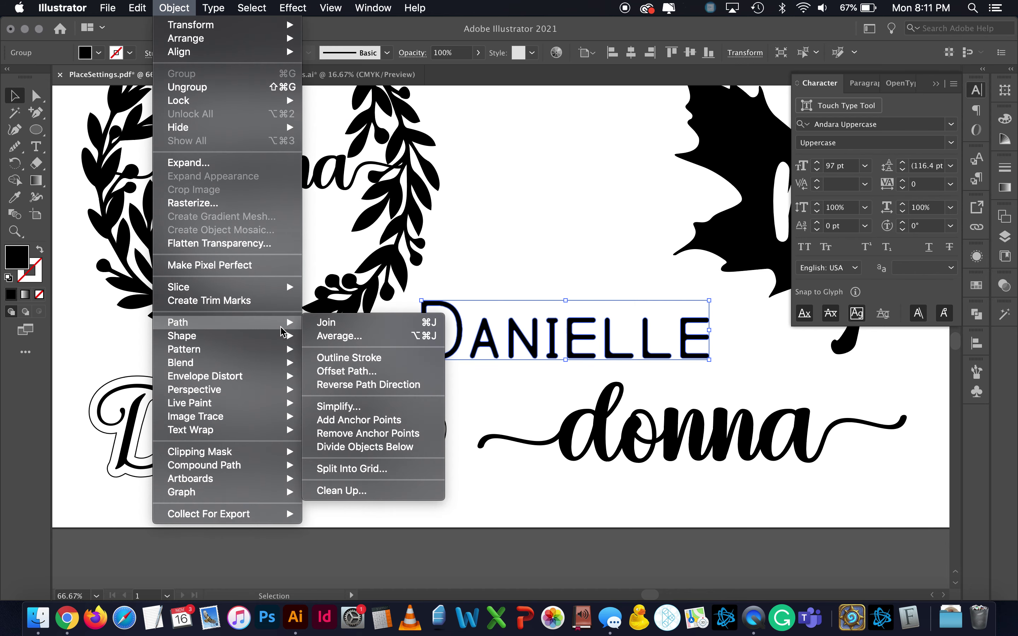
left_click(372, 377)
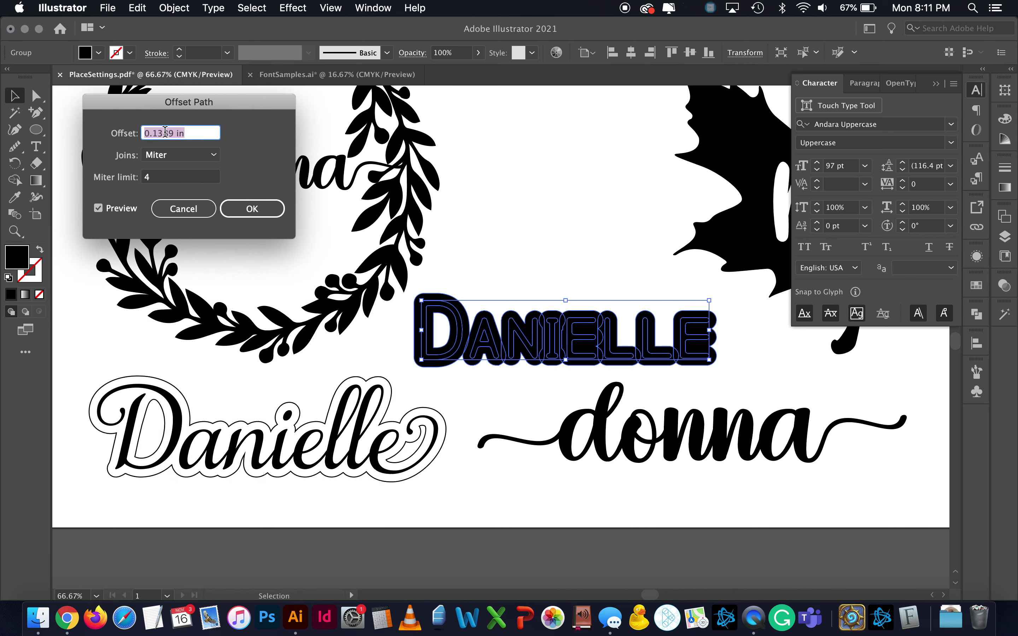
left_click_drag(190, 133, 156, 132)
type("25")
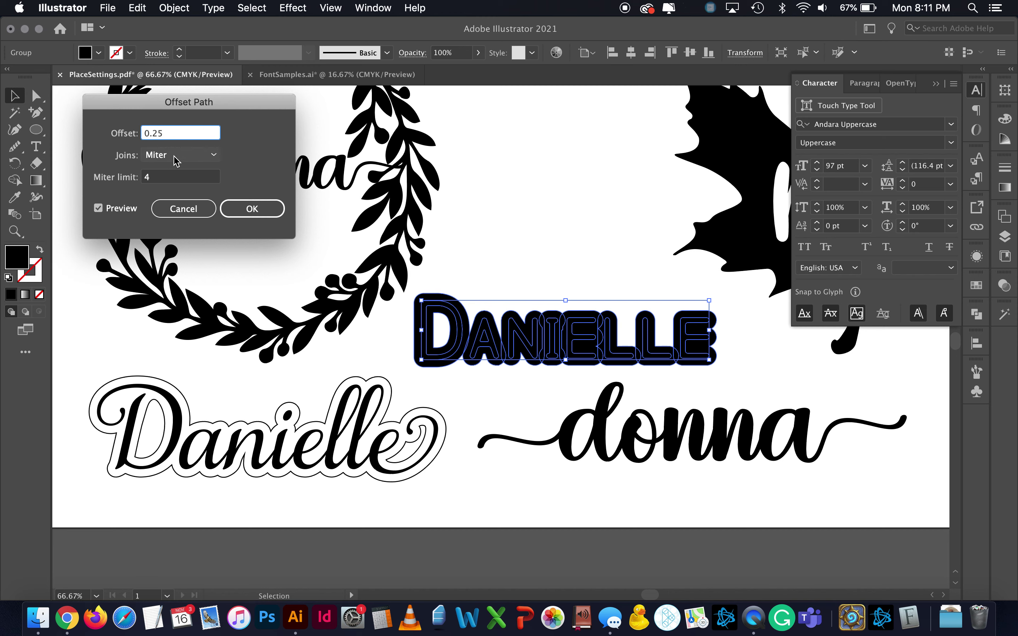
left_click(173, 176)
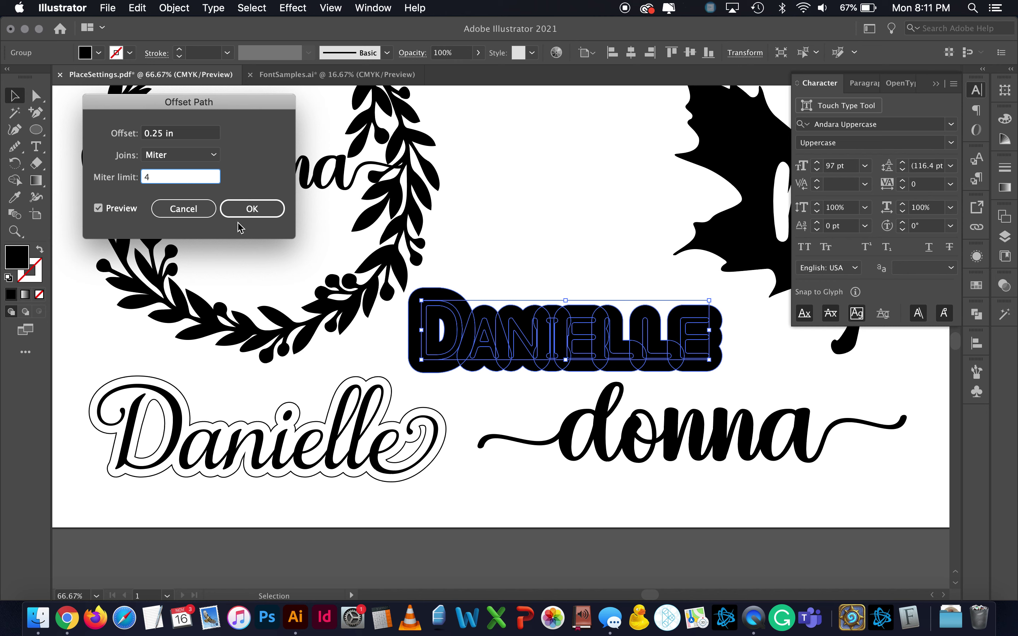
Preview offsets of 0.5, 0.45, 0.4 and 0.35 in around the uppercase name
left_click_drag(178, 134, 158, 133)
type("5")
left_click(186, 179)
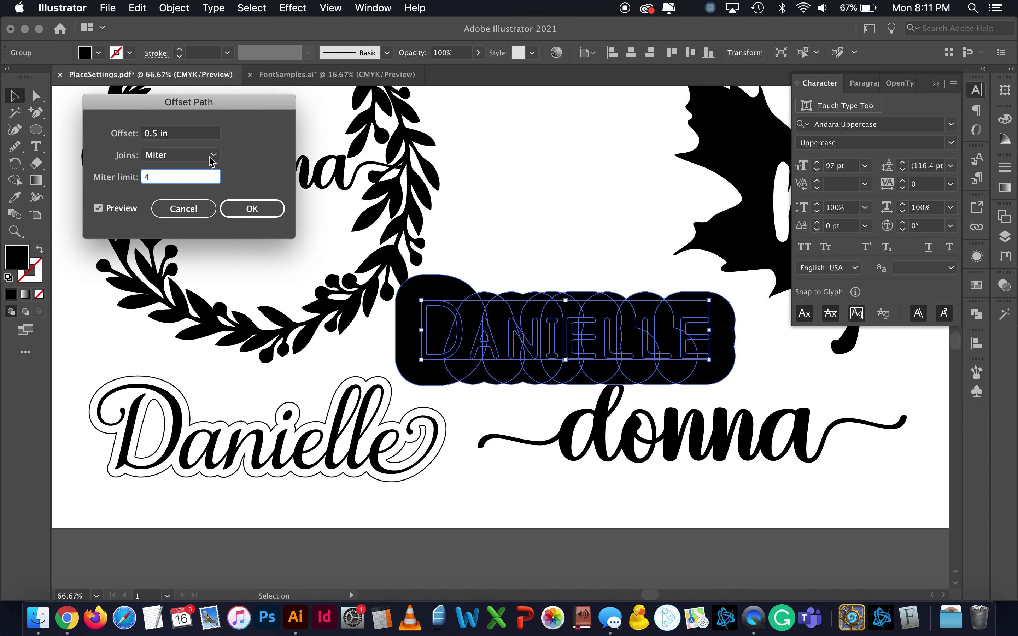
left_click(155, 133)
type("4")
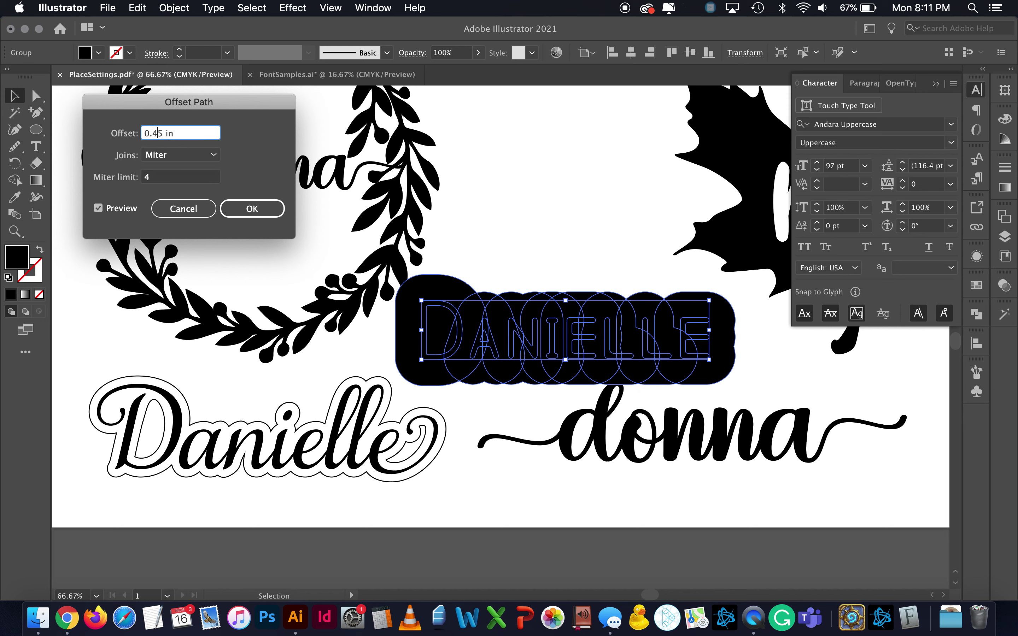
left_click(172, 177)
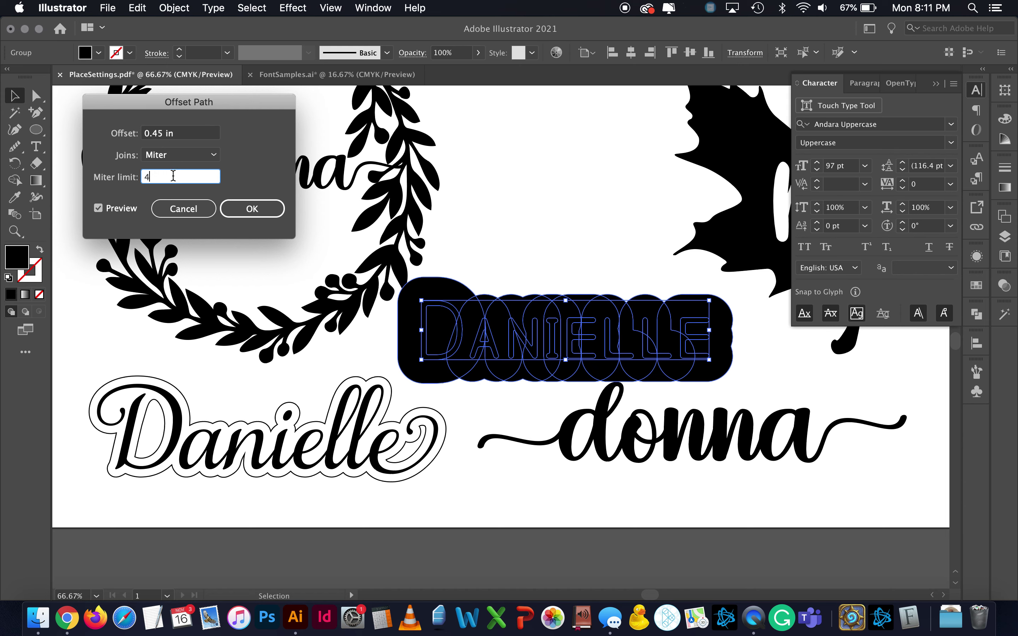
left_click(162, 134)
left_click(156, 178)
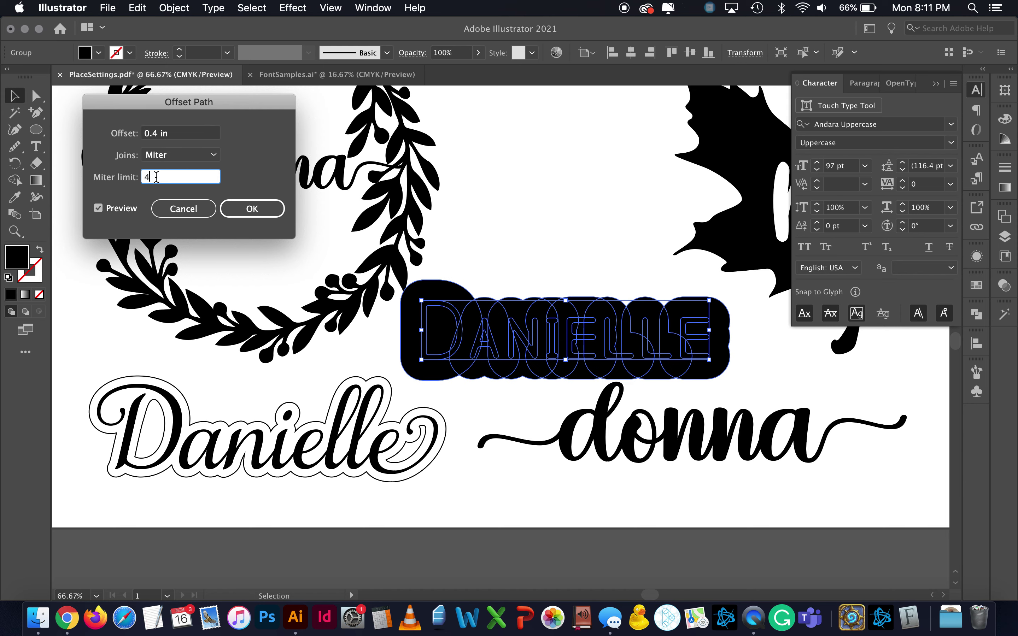
left_click(159, 134)
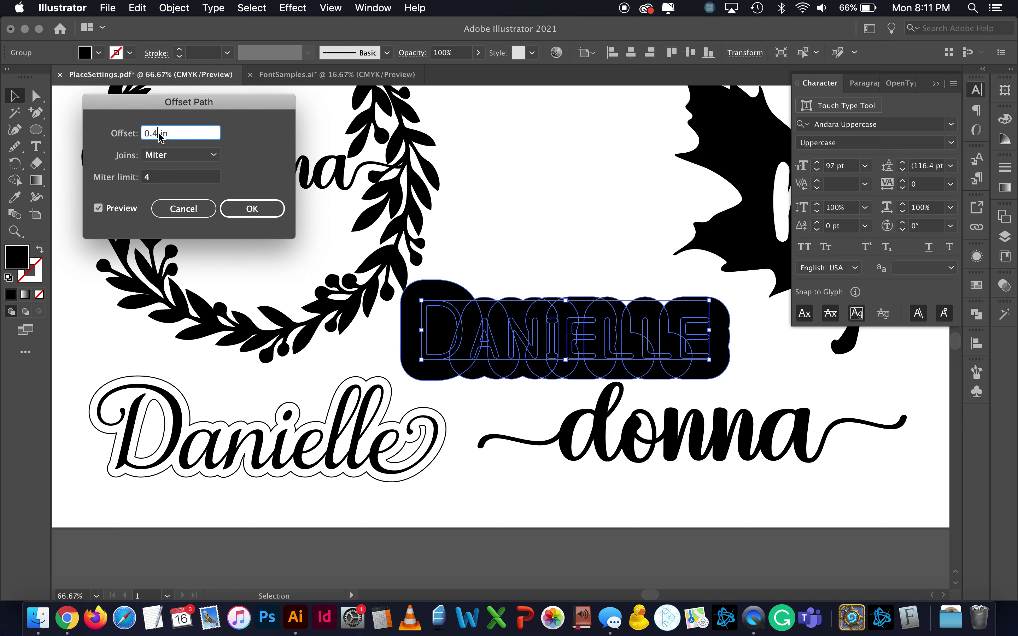
type("35")
left_click(190, 181)
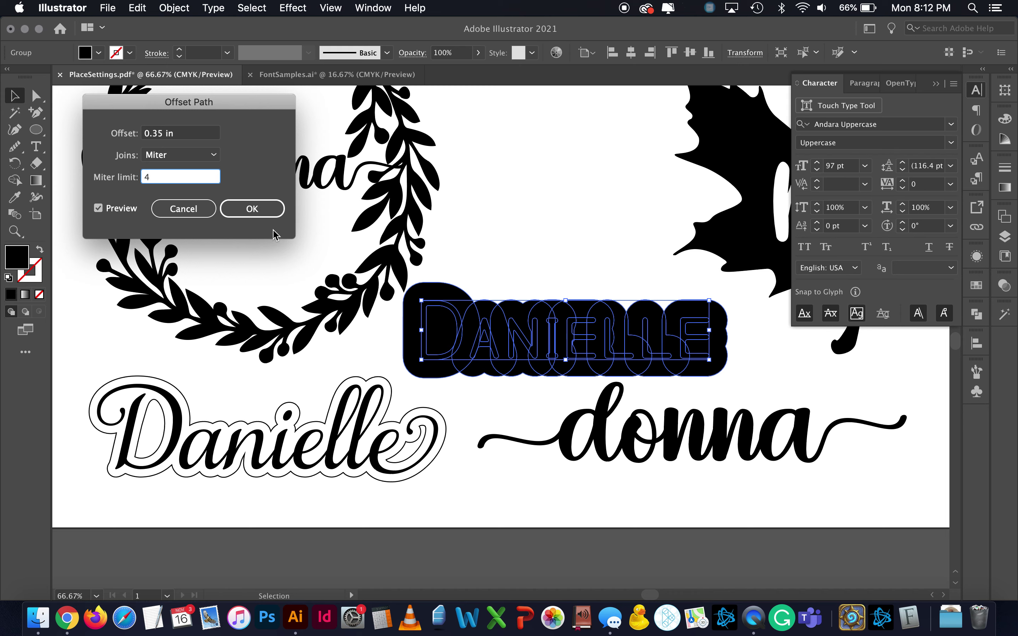
Try Round joins for the offset and preview it at 0.1 in
left_click(172, 159)
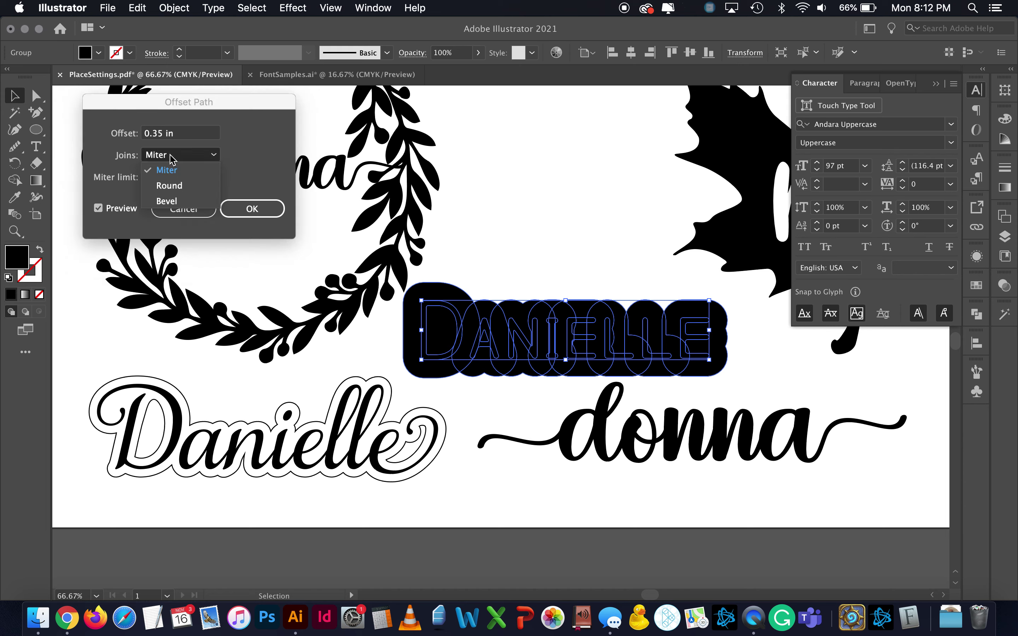
left_click(176, 187)
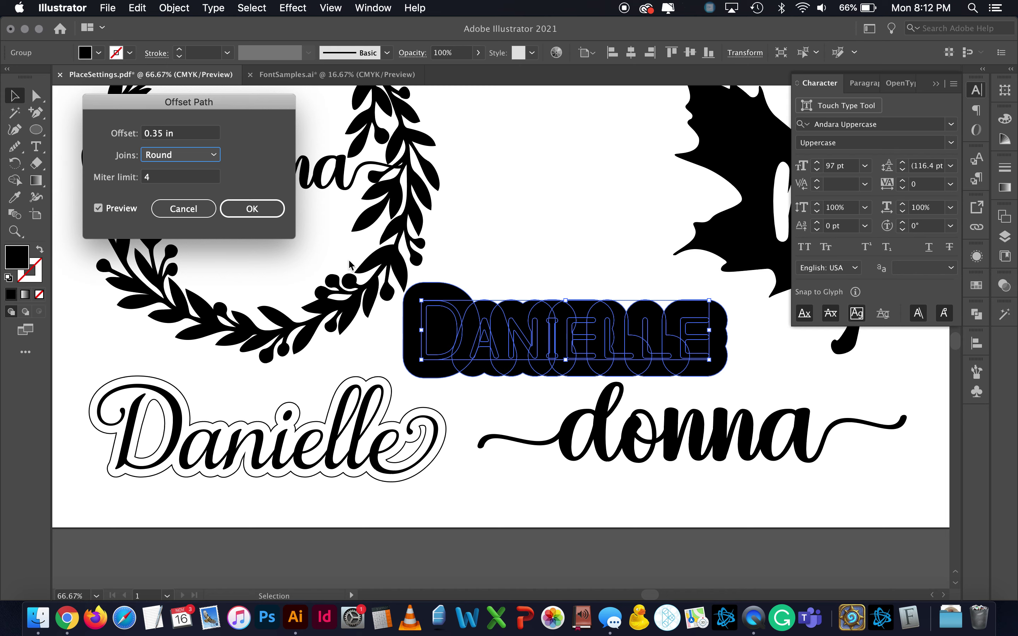
left_click(190, 157)
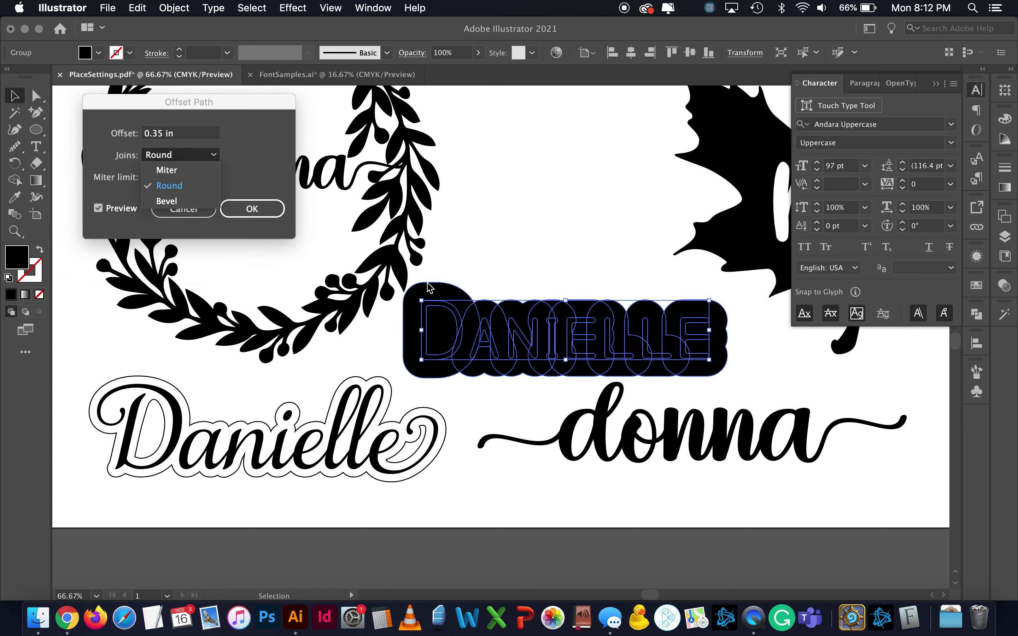
left_click(158, 134)
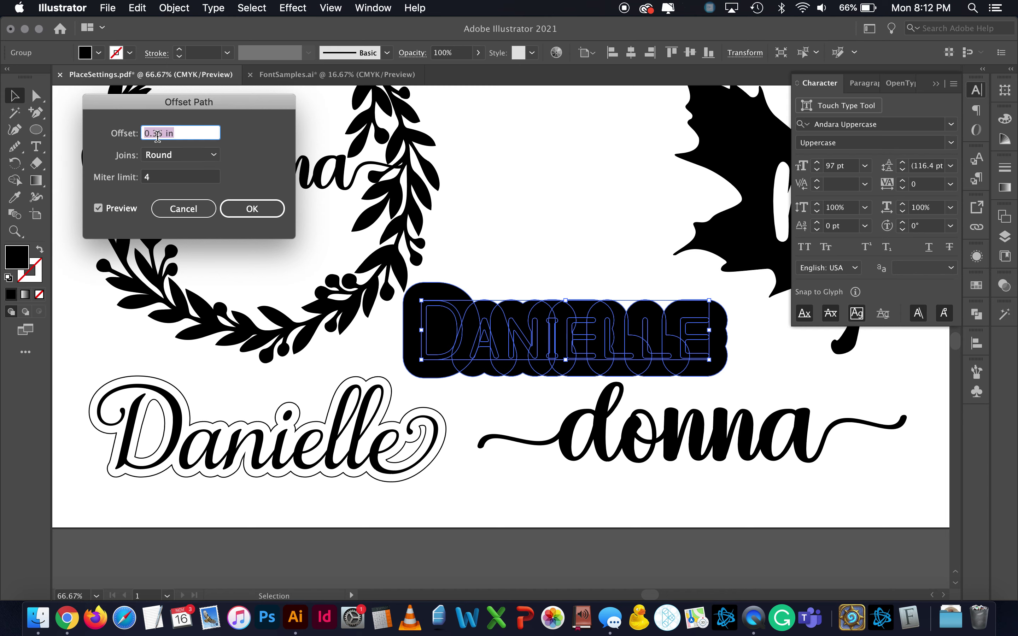
left_click(164, 134)
type("1")
key("Tab")
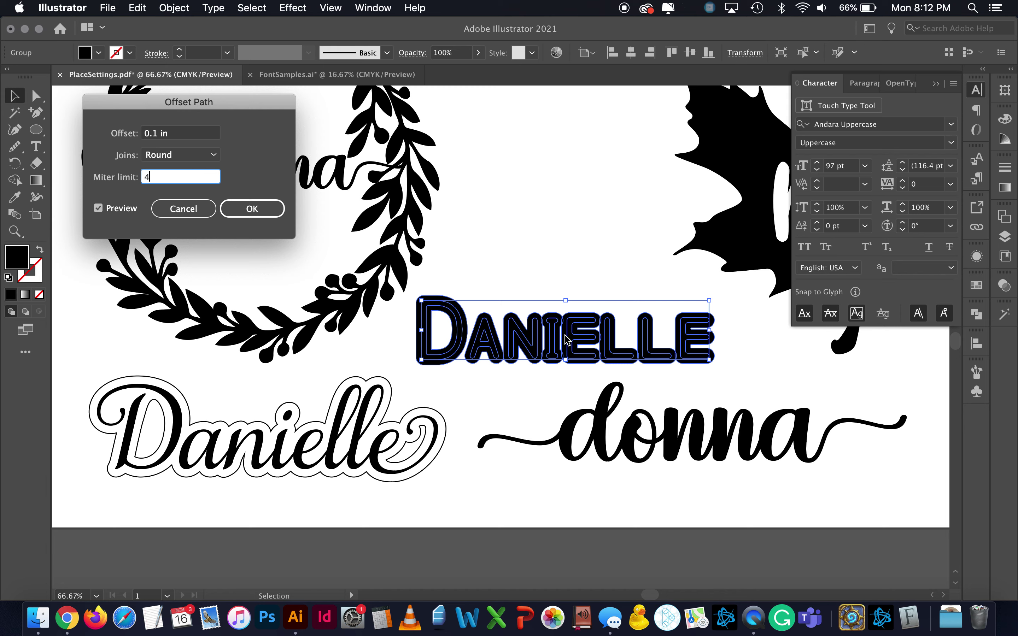
Compare Miter, Round and Bevel joins for the offset path, choosing Bevel
left_click(202, 156)
left_click(195, 170)
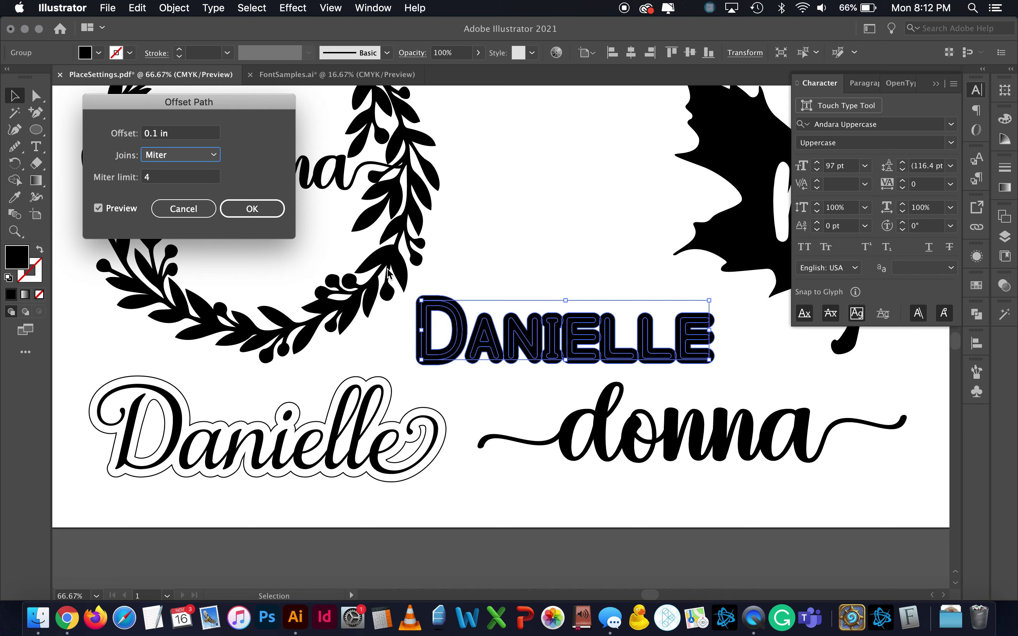
left_click(186, 157)
left_click(184, 184)
left_click(178, 157)
left_click(169, 199)
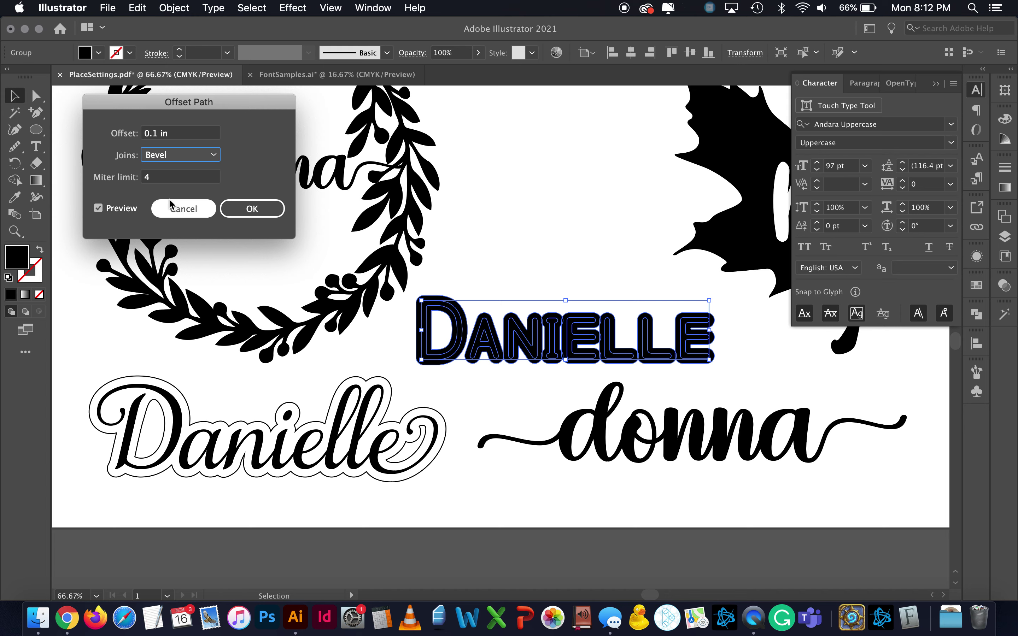
left_click(176, 156)
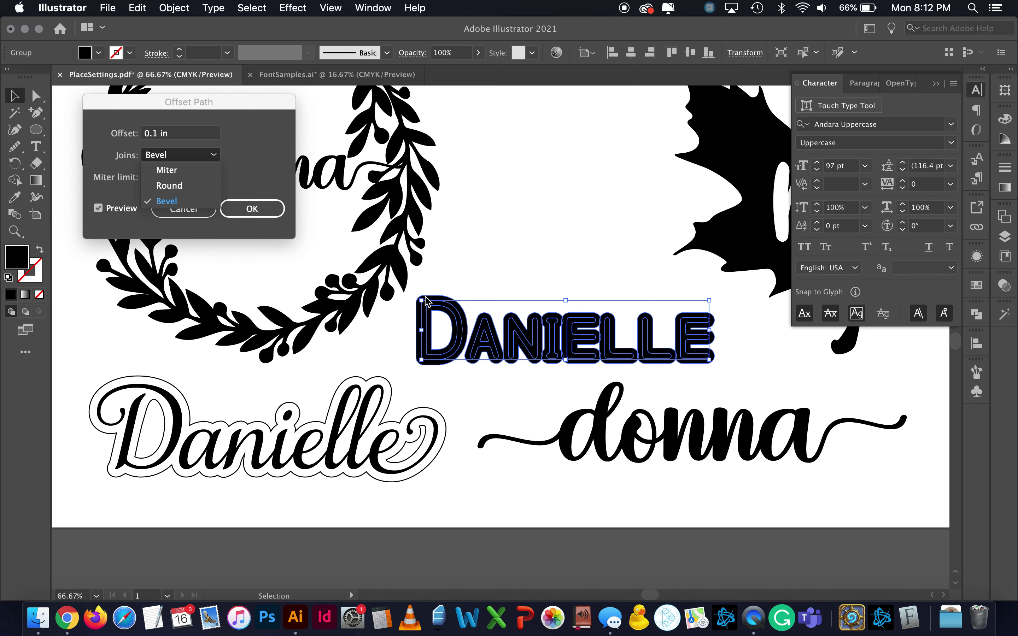
Set the offset to 0.35 in and apply the Offset Path to the uppercase name
left_click(183, 133)
left_click(153, 133)
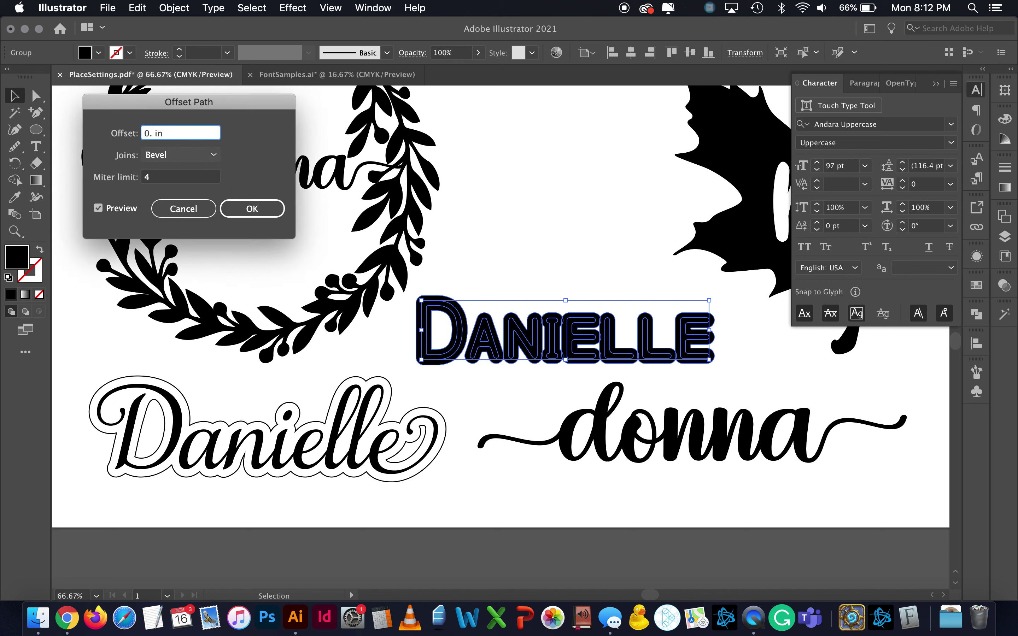
type("35")
key("Return")
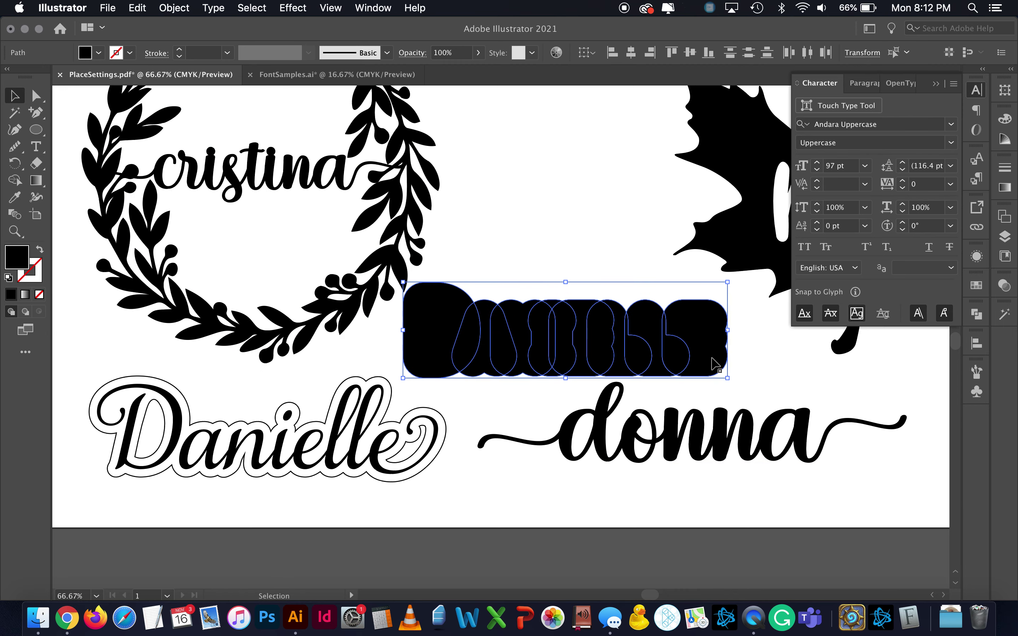
Unite the overlapping offset shapes behind the uppercase name and swap fill and stroke so the backing is a plain outline
left_click(977, 314)
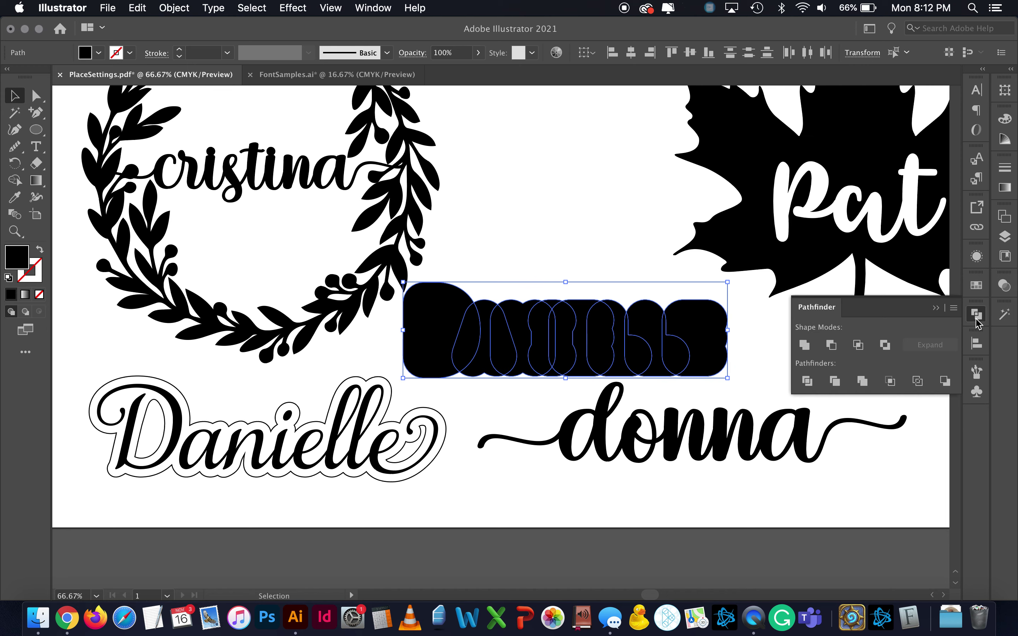
left_click(803, 345)
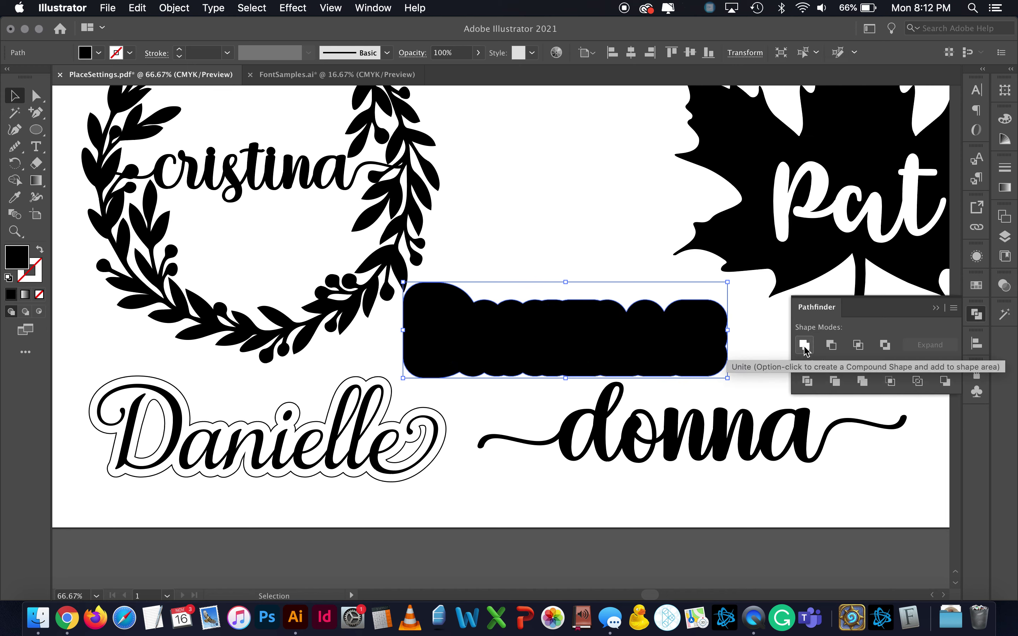
left_click(39, 253)
left_click(526, 259)
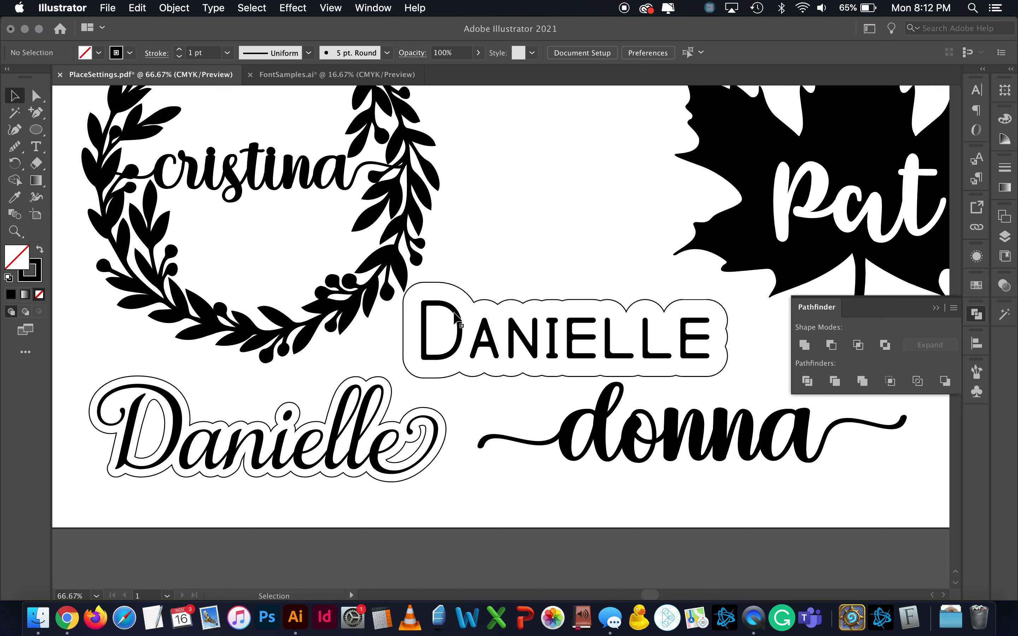
Move the uppercase name with its outline backing beneath the outlined script name, overlapping the artboard's lower edge
left_click(553, 337)
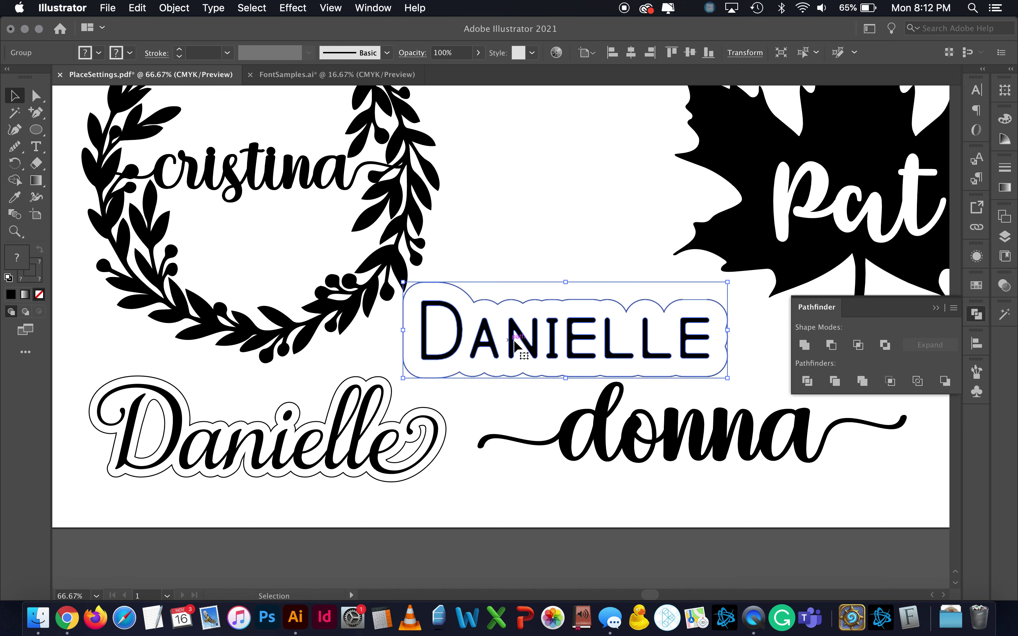
key("super+minus")
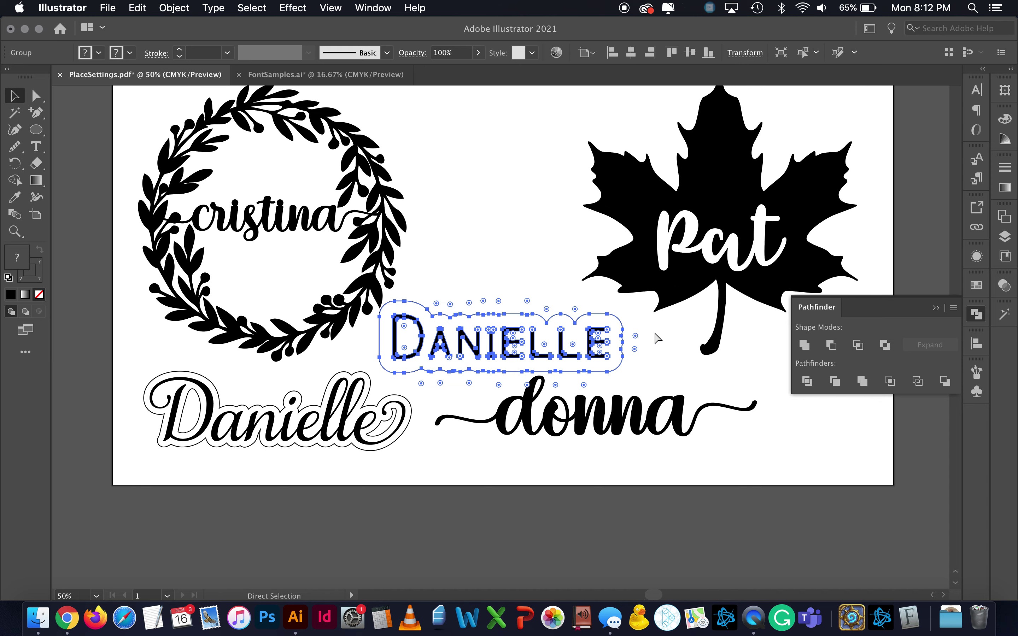
left_click(735, 435)
left_click(549, 324)
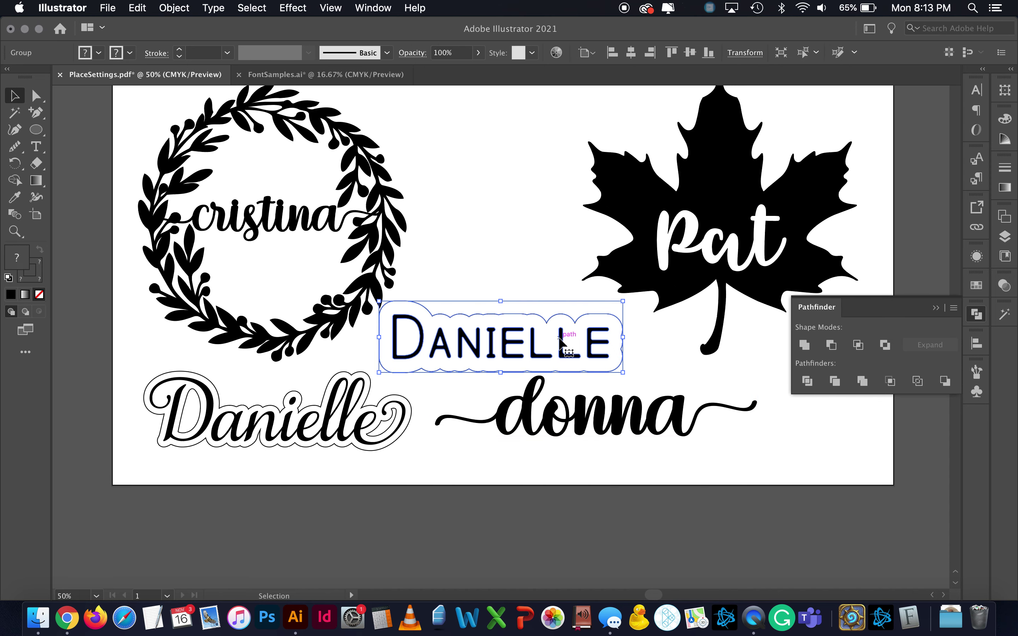
left_click(540, 397, "shift")
left_click(645, 371)
left_click(382, 327)
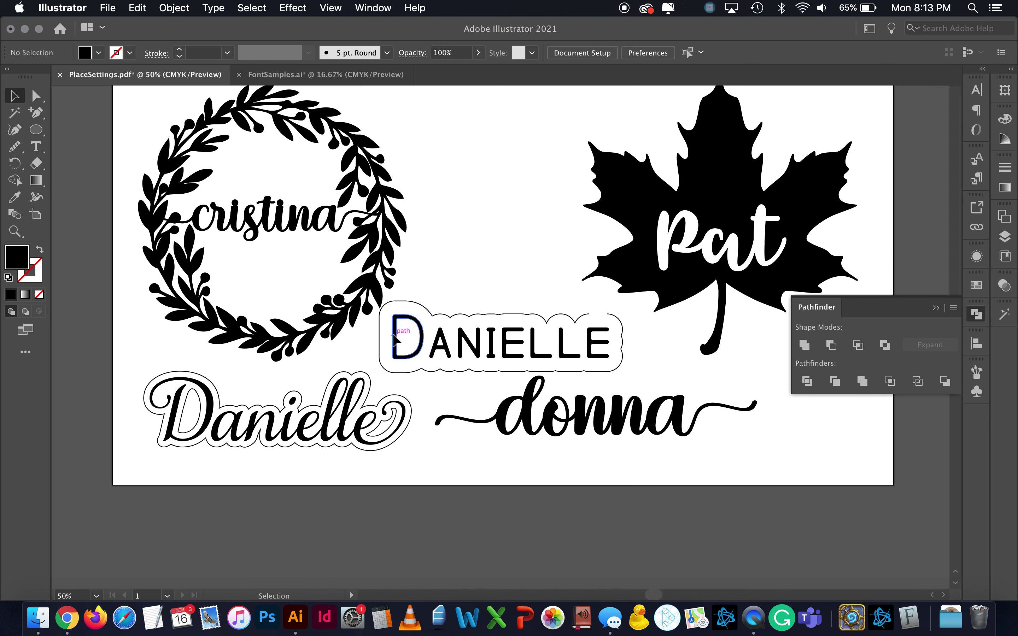
left_click_drag(396, 336, 162, 492)
left_click(438, 500)
Add new point text repeating the uppercase name in the gap between the wreath and the leaf
key("t")
left_click(427, 325)
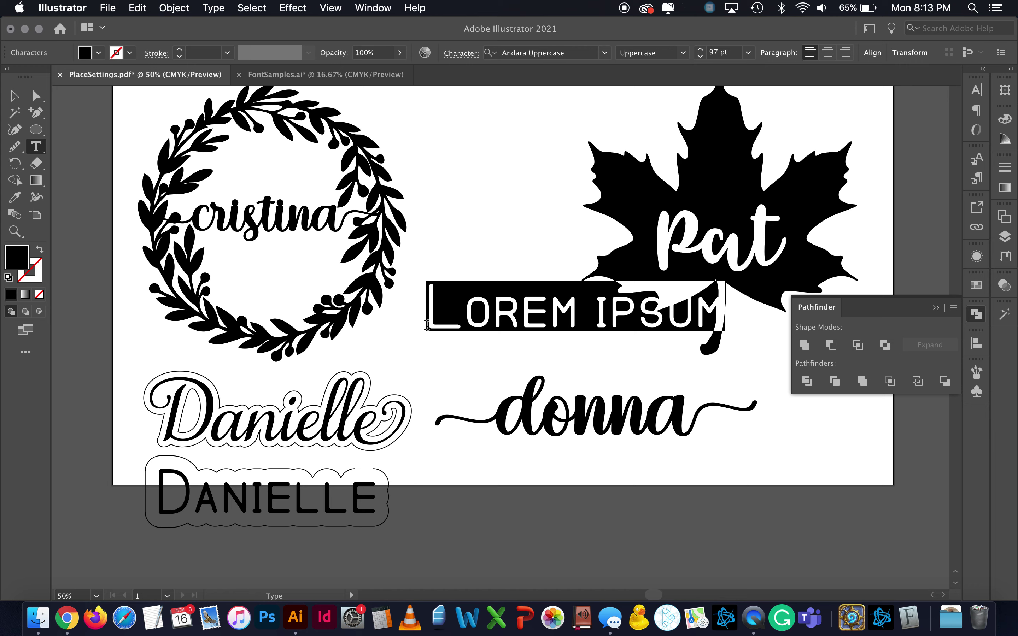
type("Daniell")
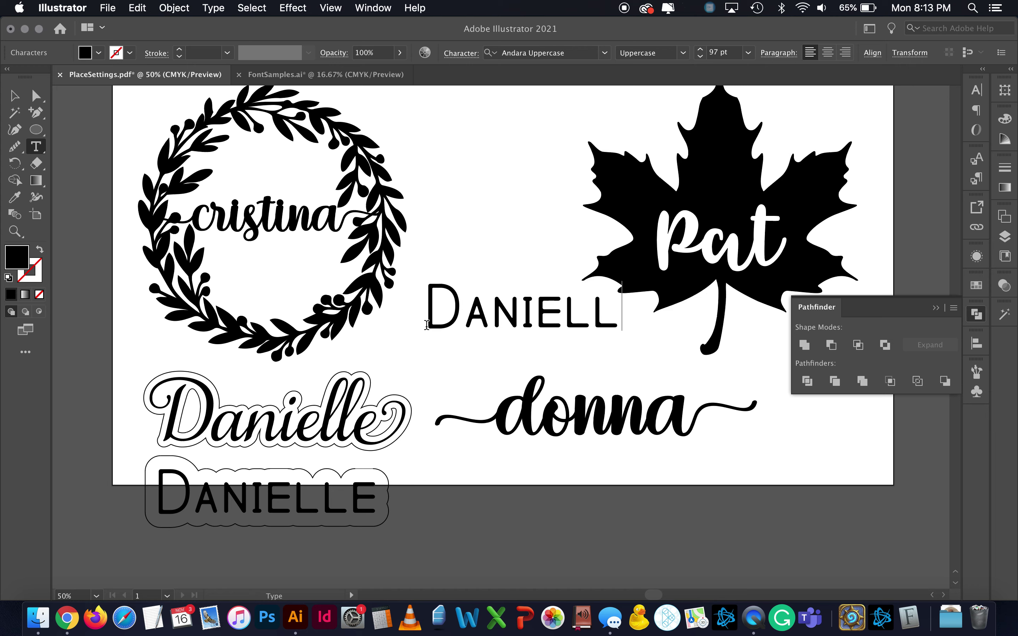
type("e")
Change the font of the new name text to Samantha Italic Bold and deselect it
key("super+a")
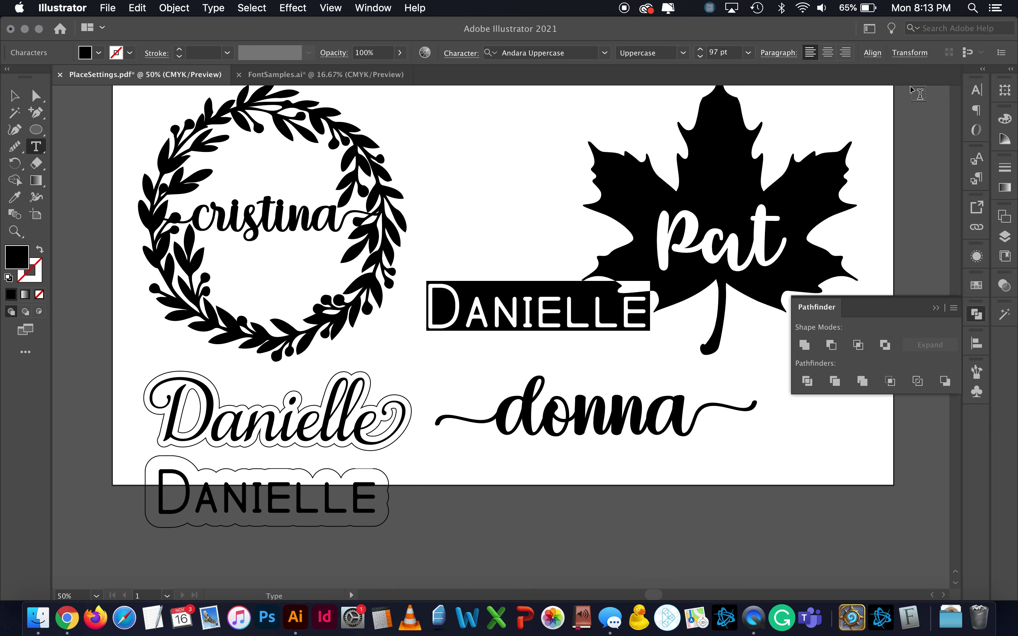
left_click(969, 94)
left_click(862, 124)
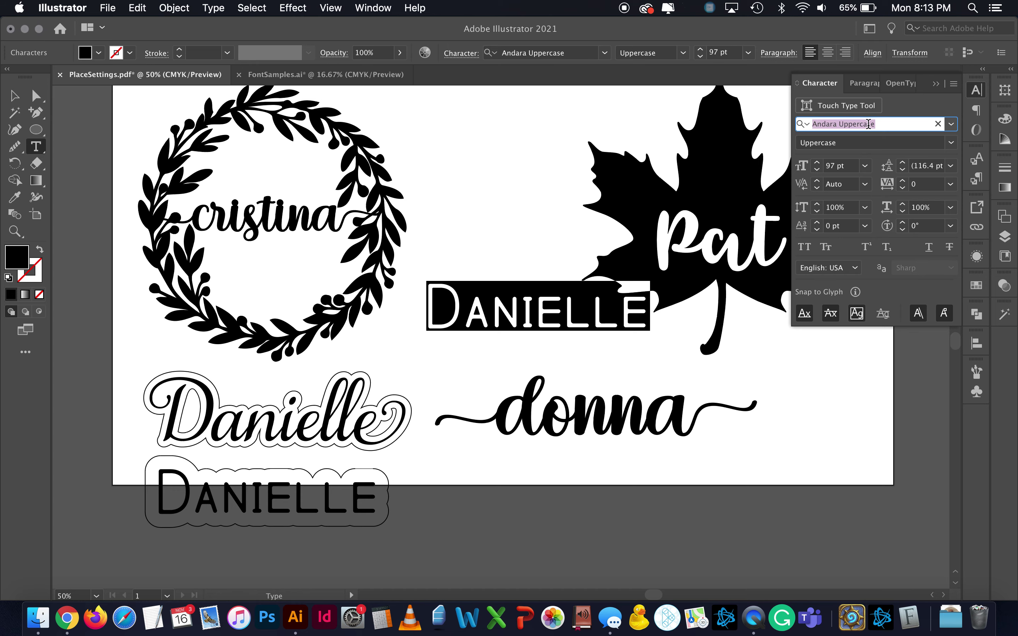
type("sama")
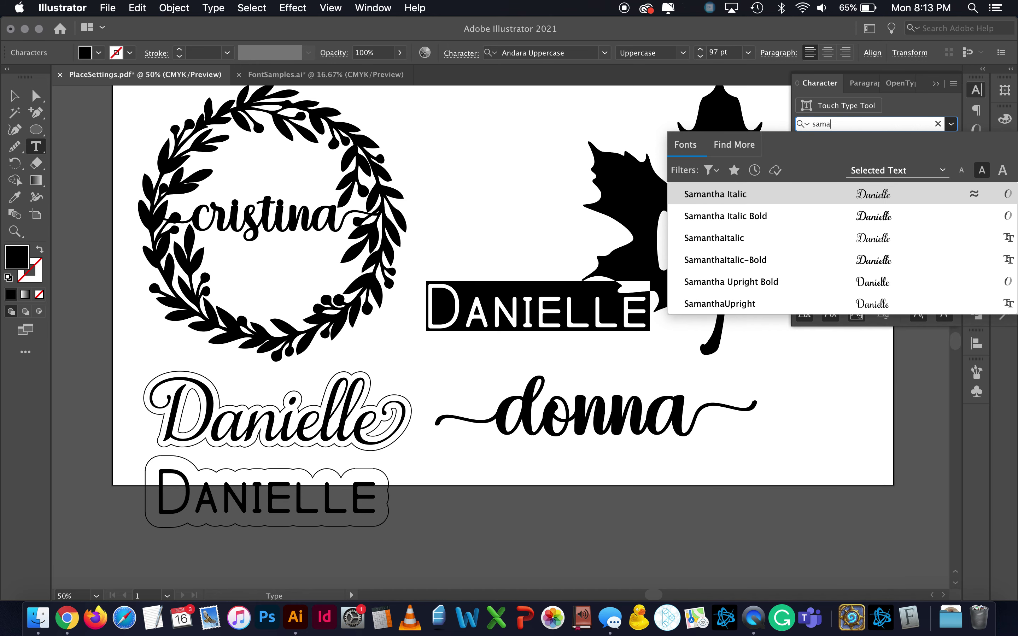
left_click(865, 224)
key("super+shift+a")
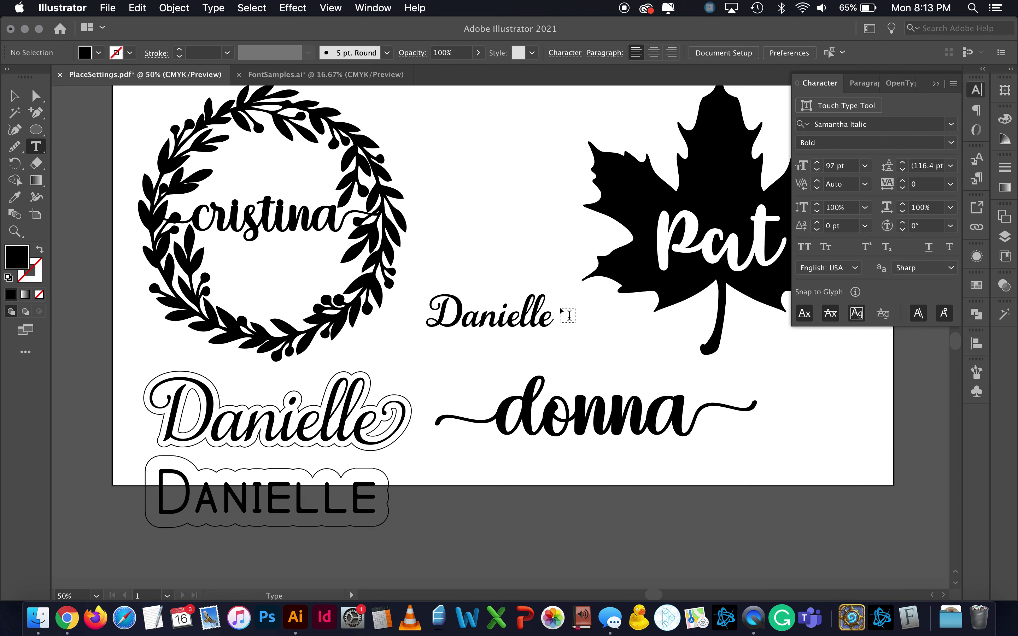
Select the final e of the new script name and display the font's glyphs clear of the text
left_click(547, 324)
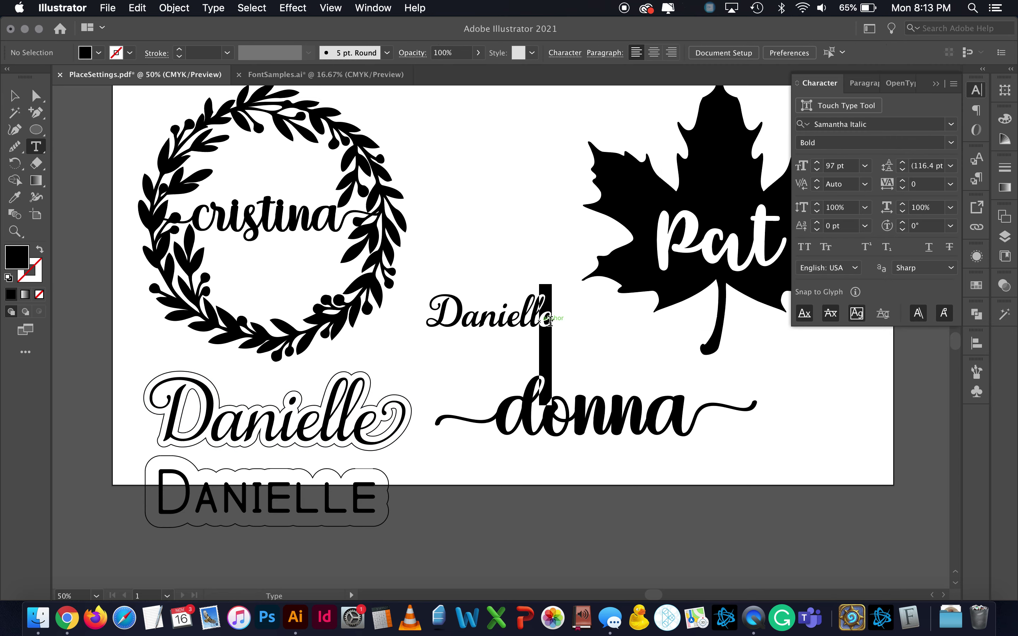
left_click(365, 7)
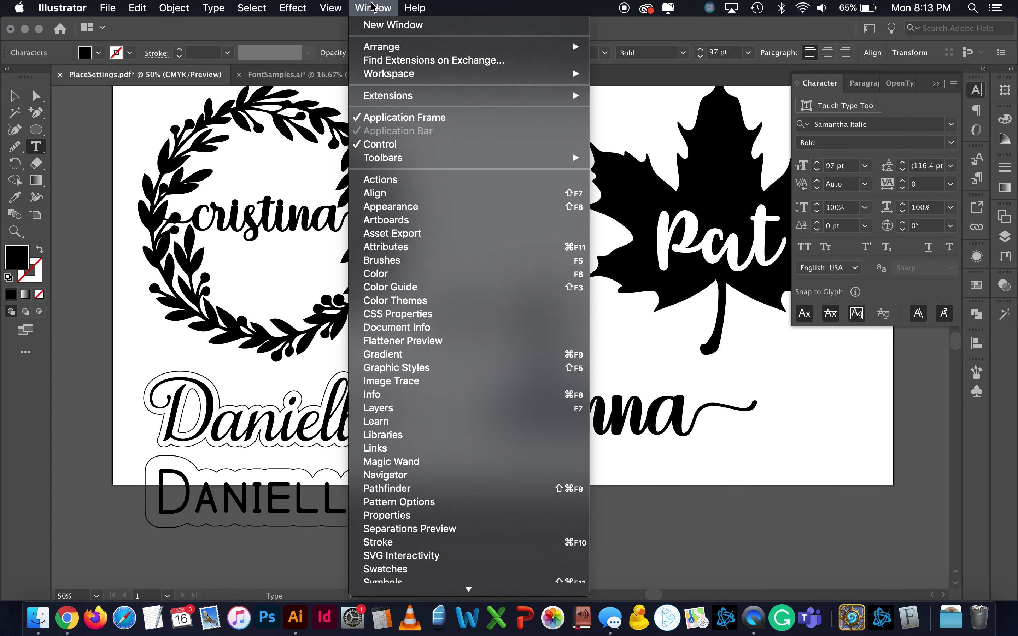
mouse_move(423, 589)
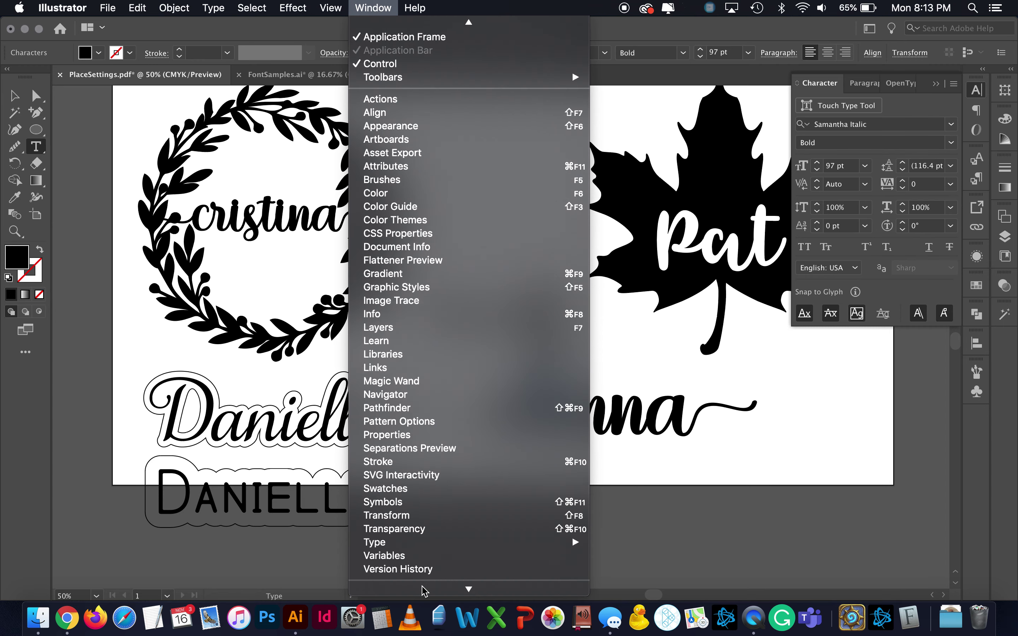
mouse_move(420, 522)
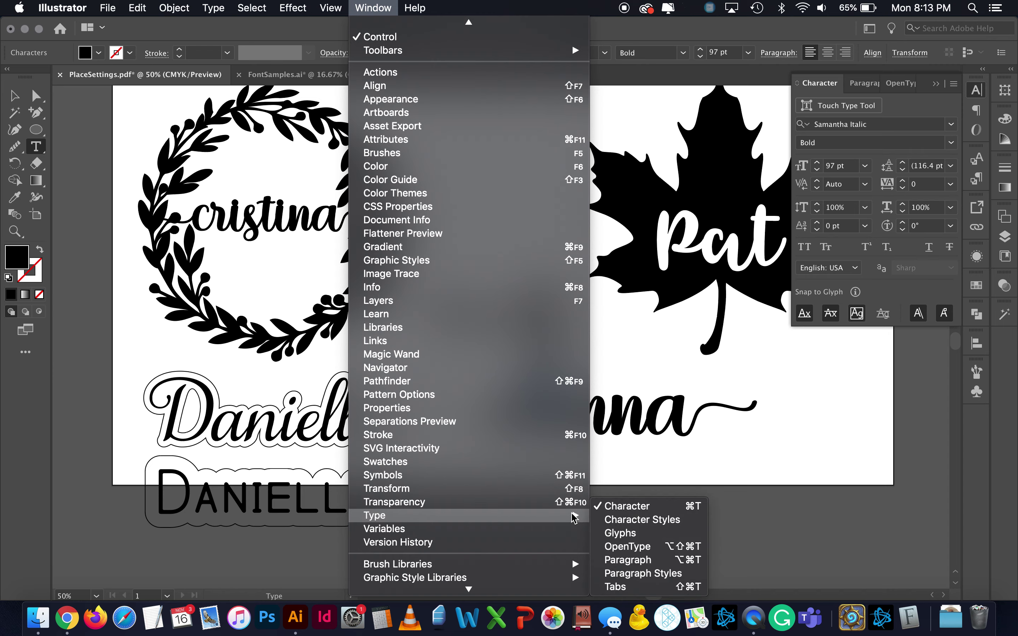
left_click(602, 534)
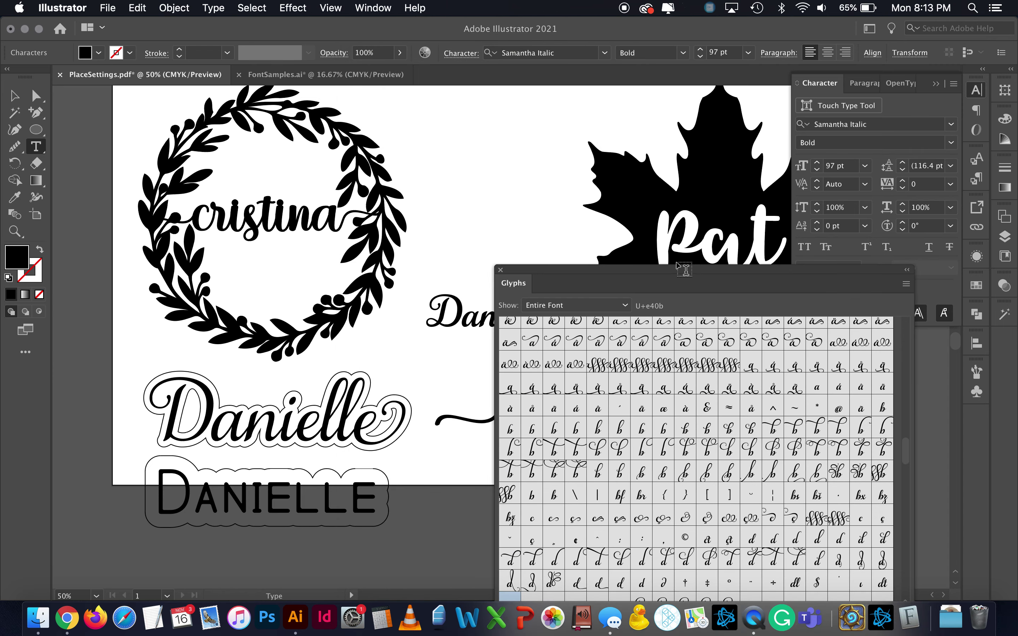
left_click_drag(675, 276, 778, 170)
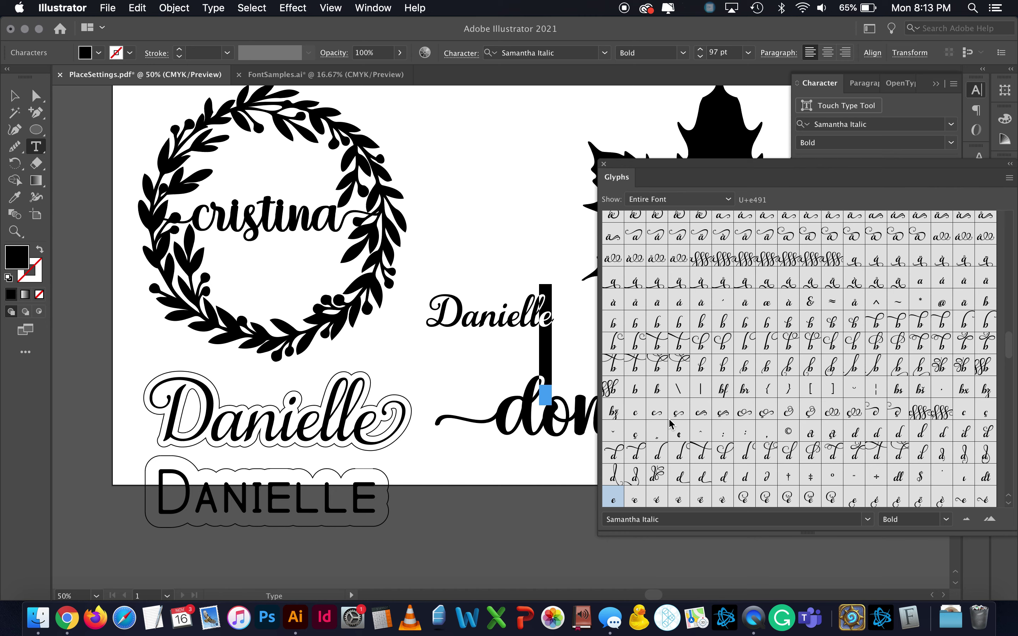
Try an alternate e glyph with a descending loop as the last letter of the new script name
scroll(670, 423, "down", 2)
scroll(670, 423, "down", 1)
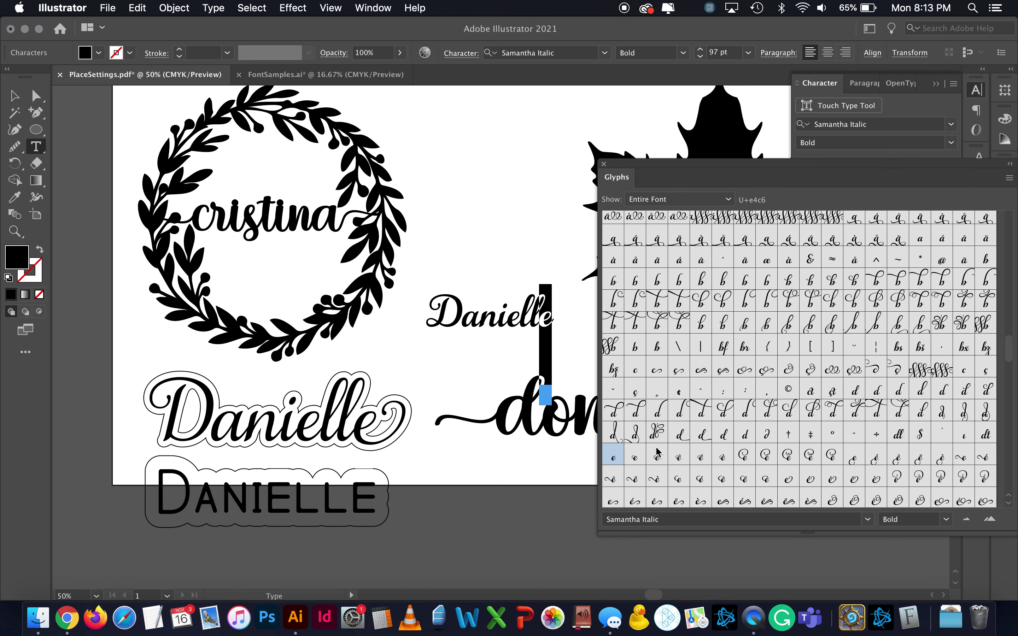
double_click(855, 457)
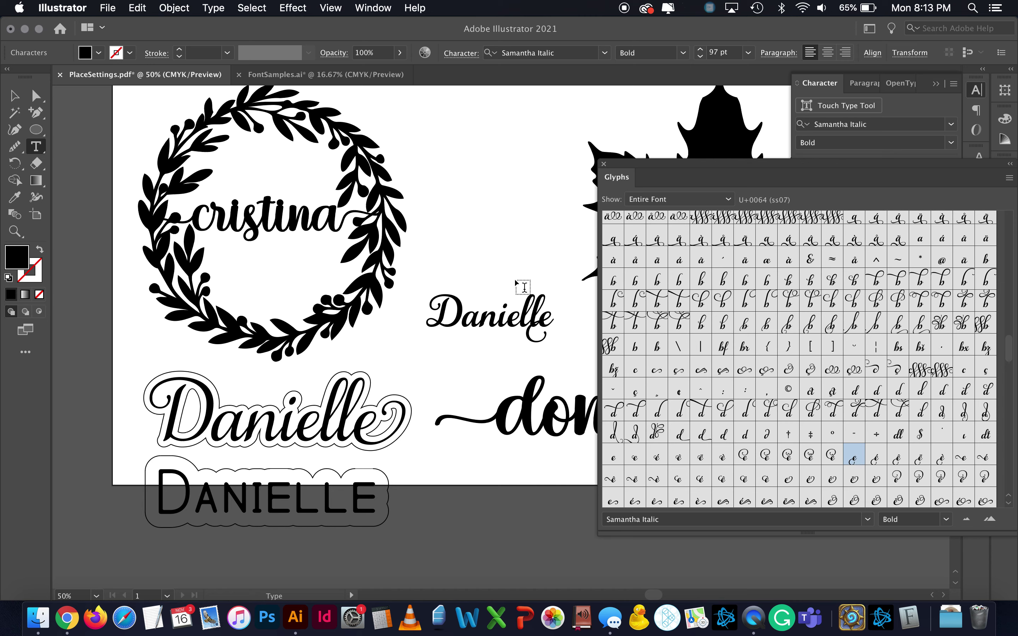
Replace the final e of the new script name with the glyph that ends in a curled swash tail
key("shift+Left")
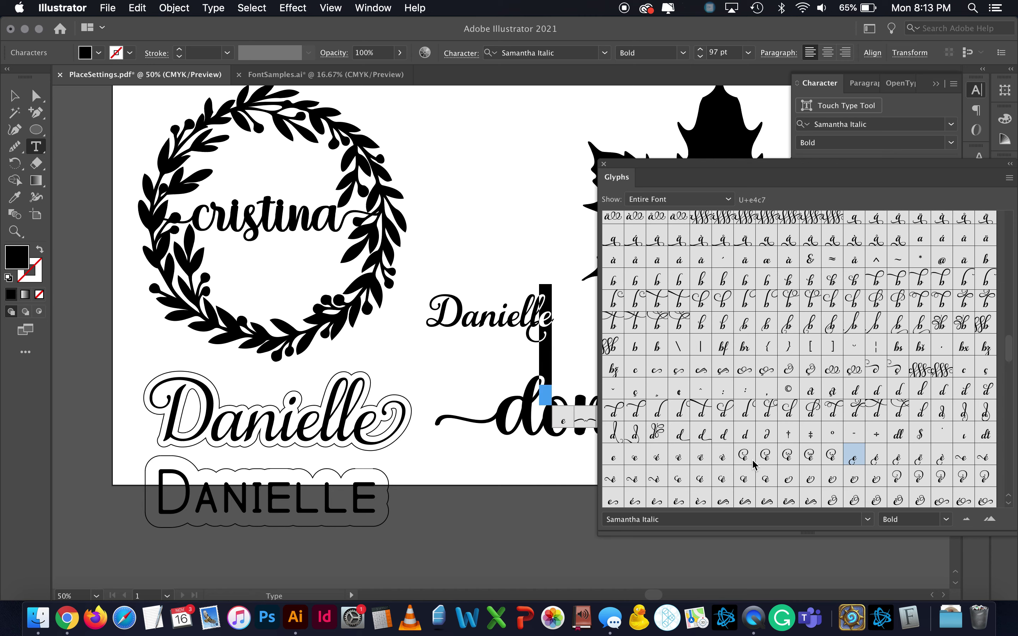
scroll(847, 477, "down", 1)
double_click(614, 475)
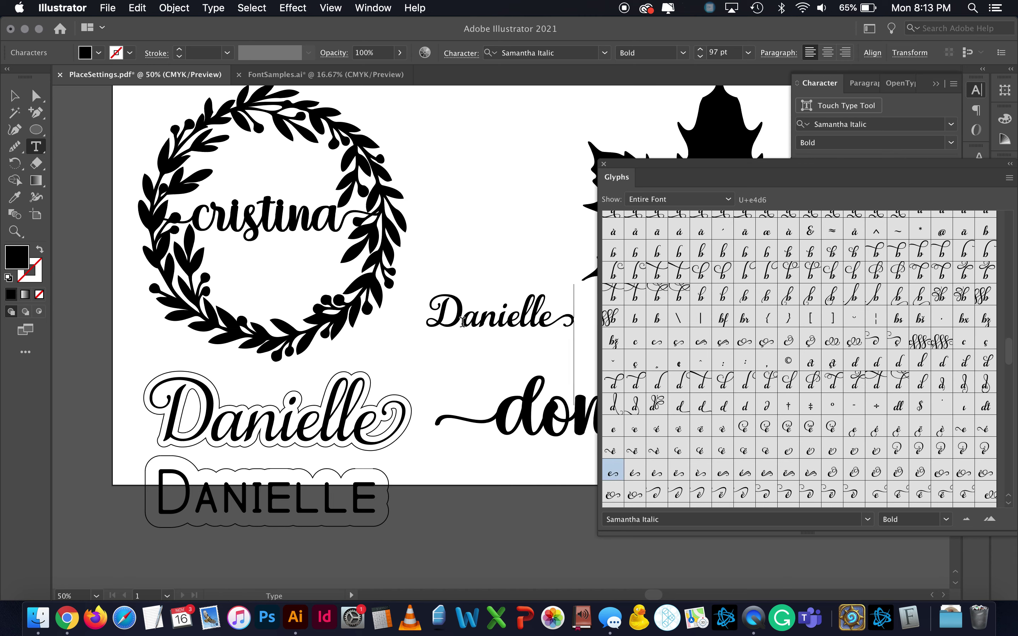
Replace the capital D with the alternate glyph that has a long flourish beneath it, and collapse the glyph list
left_click_drag(461, 316, 433, 318)
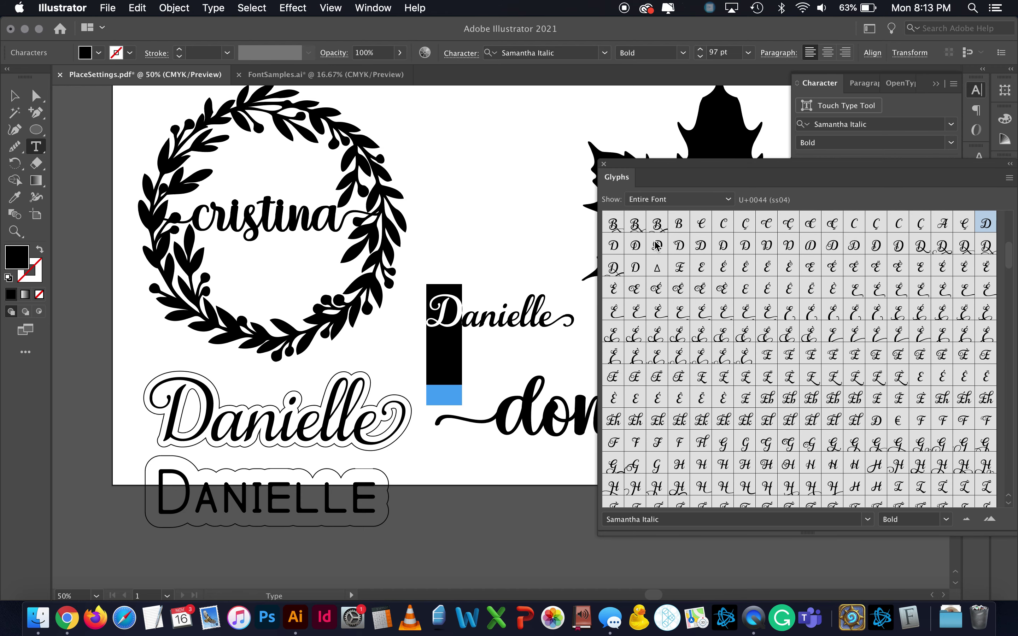
double_click(637, 248)
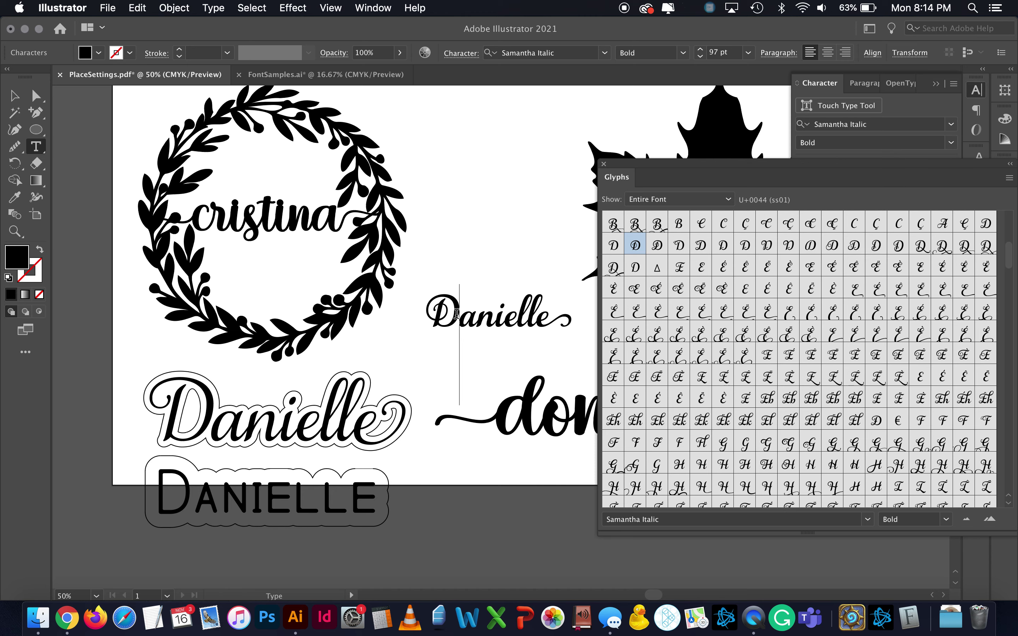
left_click_drag(457, 314, 433, 314)
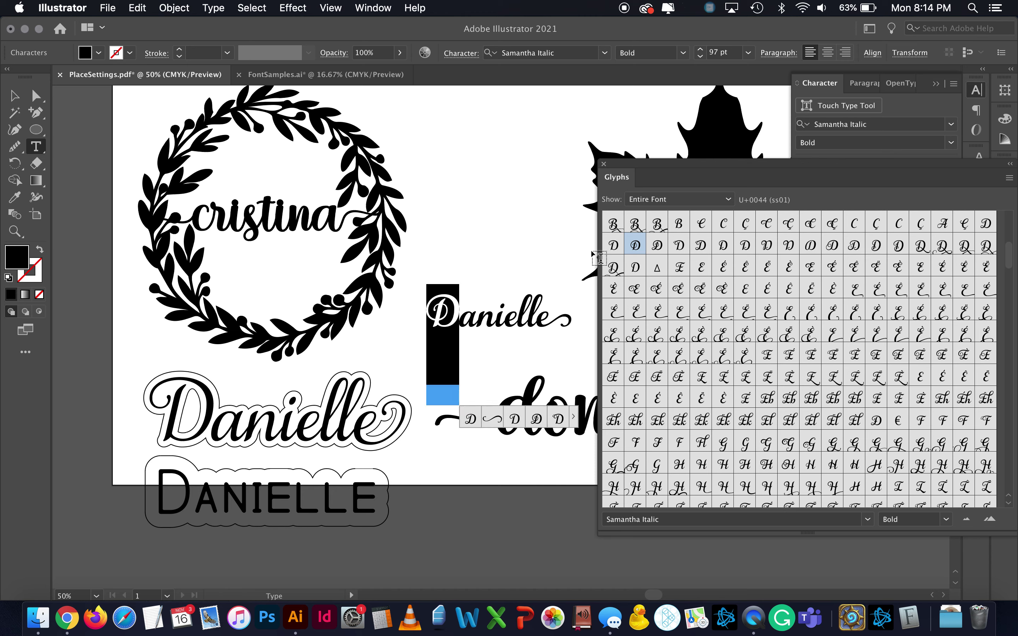
double_click(938, 248)
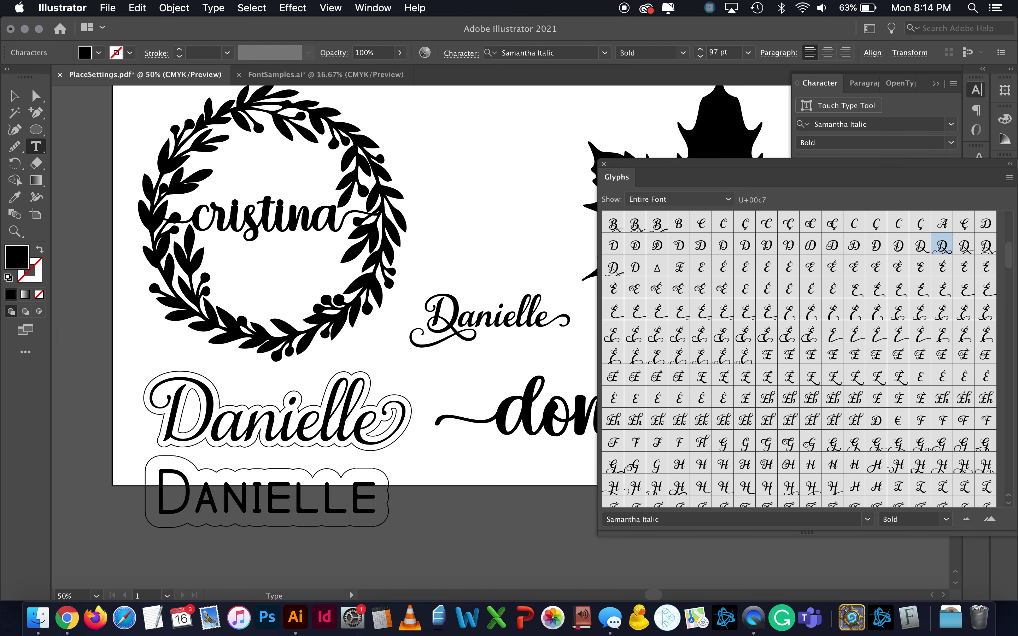
left_click(1011, 166)
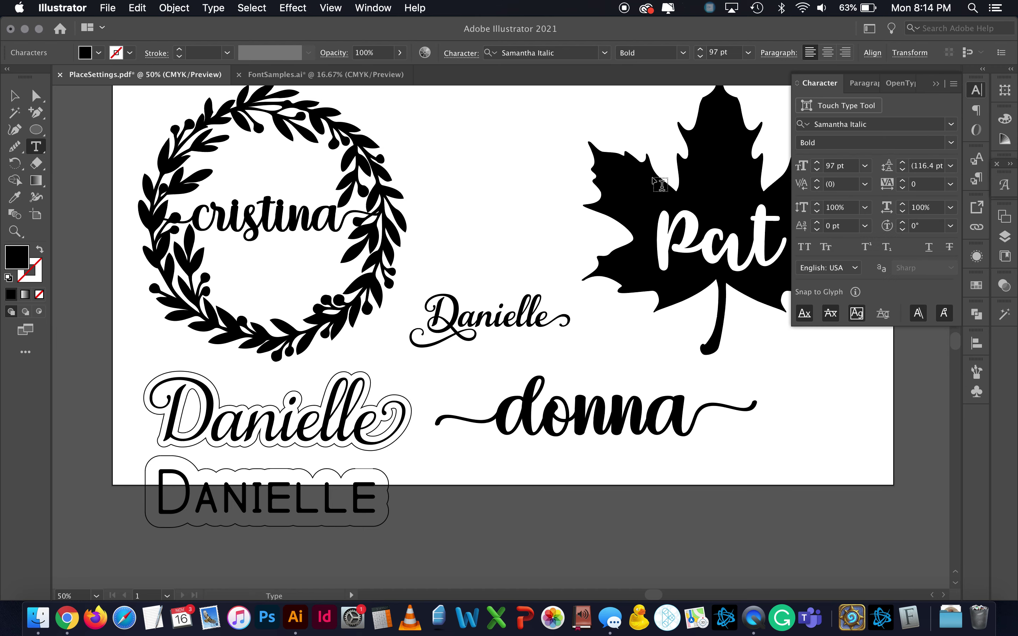
Convert the new swash-style name text to outlines
left_click(16, 96)
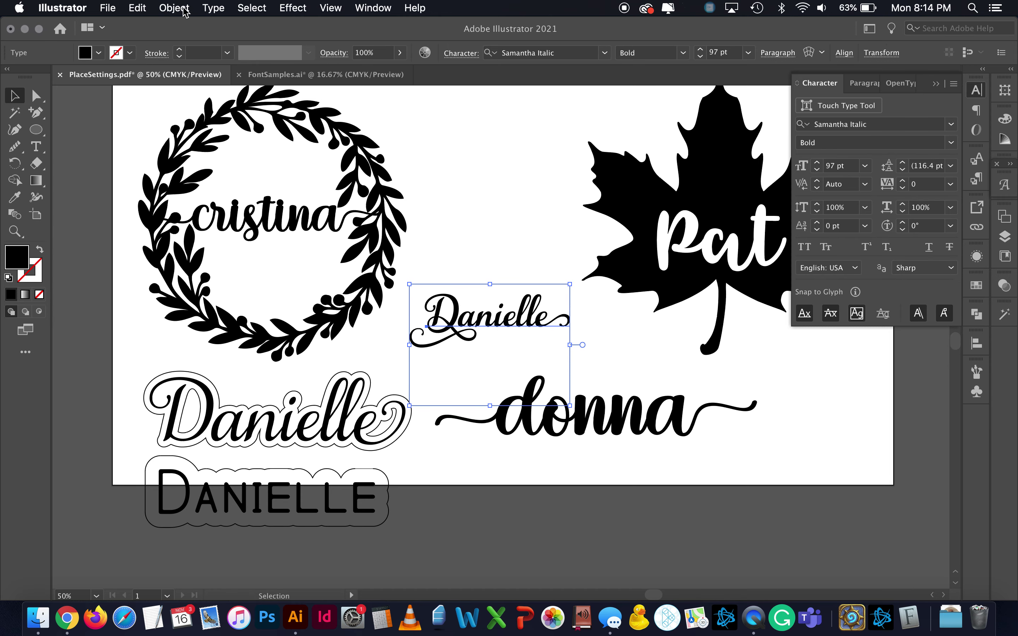
left_click(213, 8)
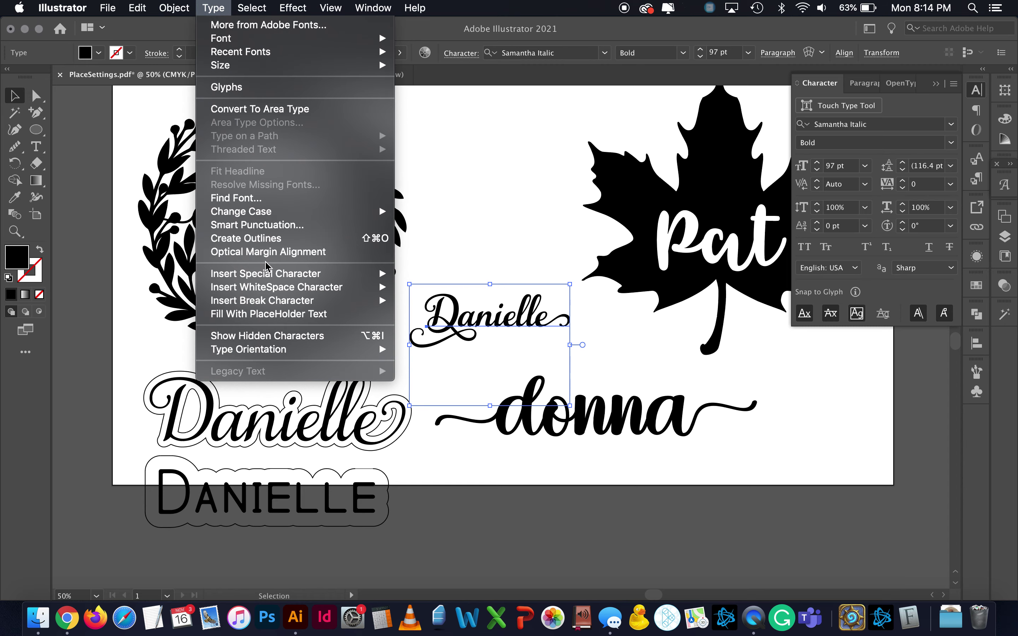
left_click(246, 238)
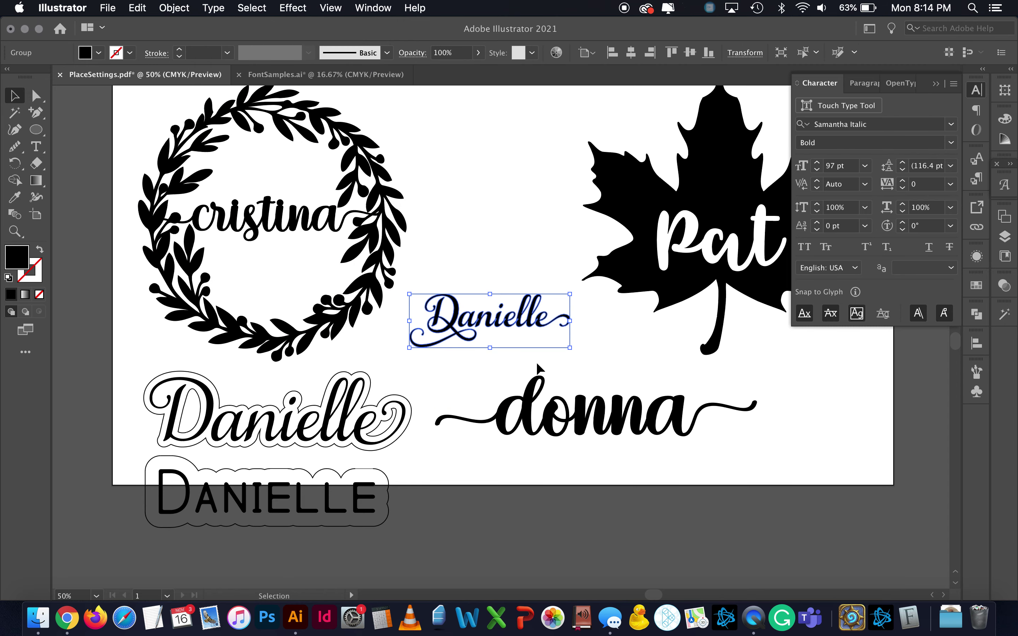
Offset the paths of the outlined swash-style name by 0.08 in with Round joins
left_click(976, 315)
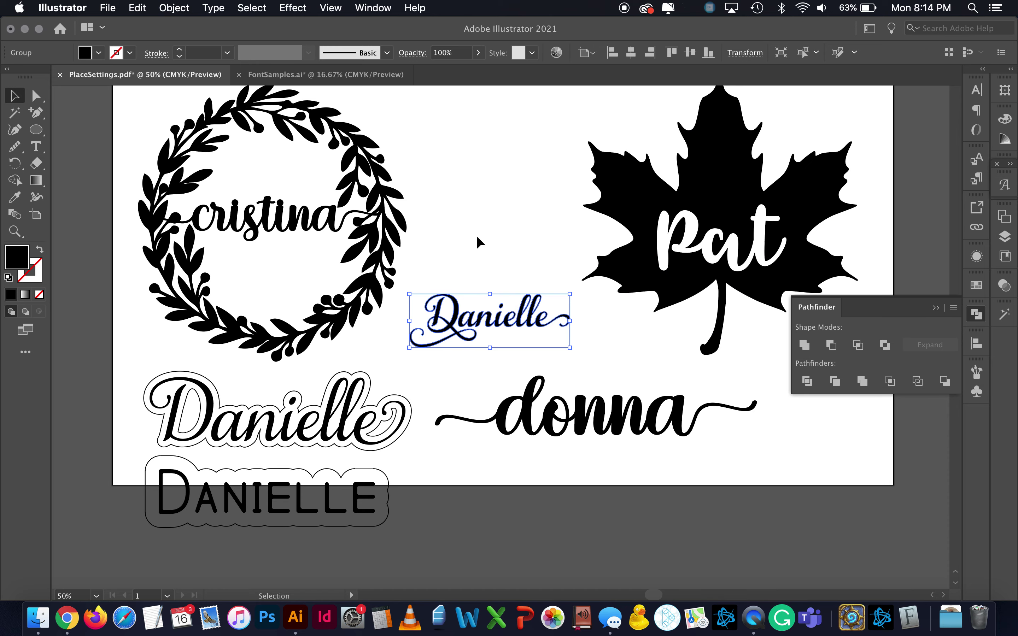
left_click(176, 7)
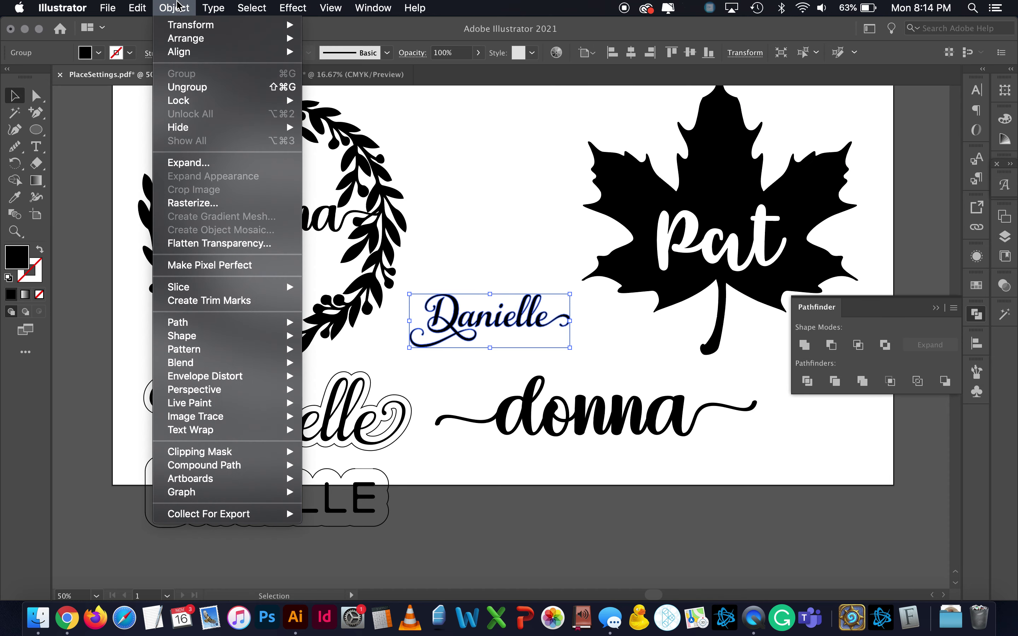
mouse_move(238, 322)
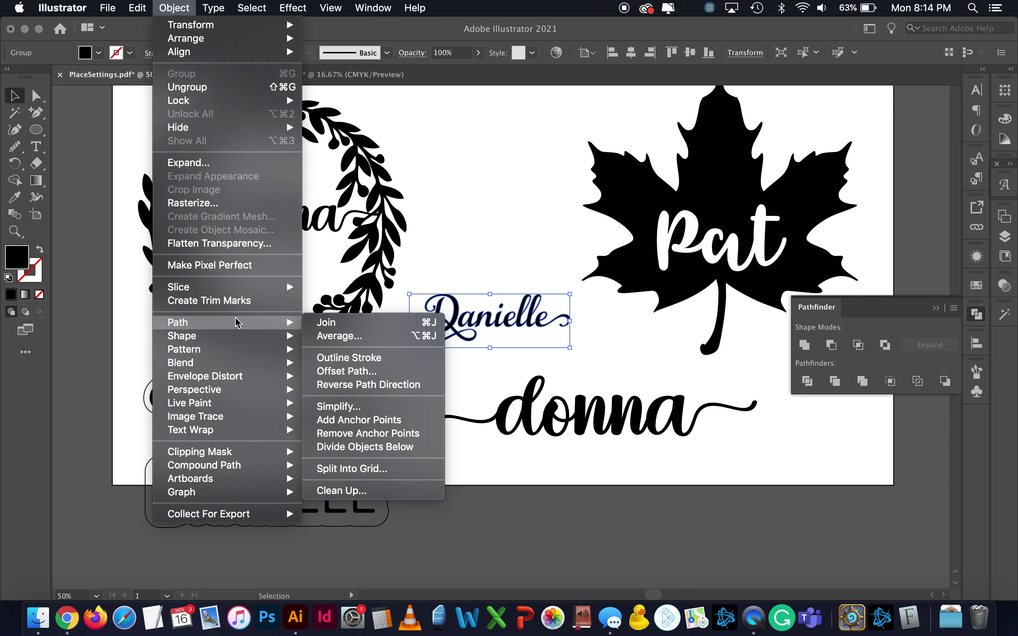
left_click(367, 373)
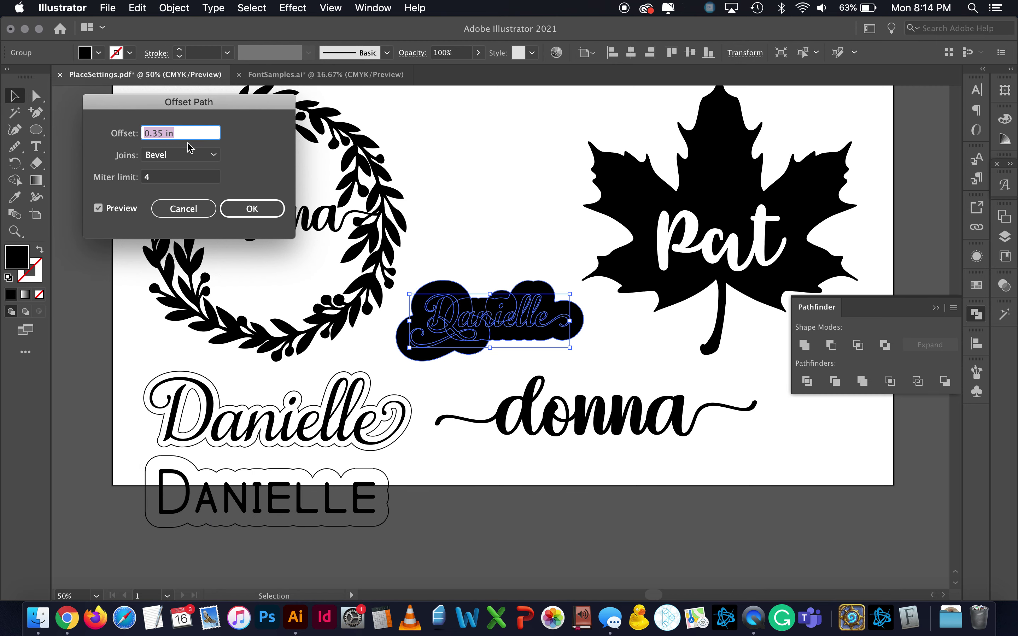
type(".1")
left_click(165, 178)
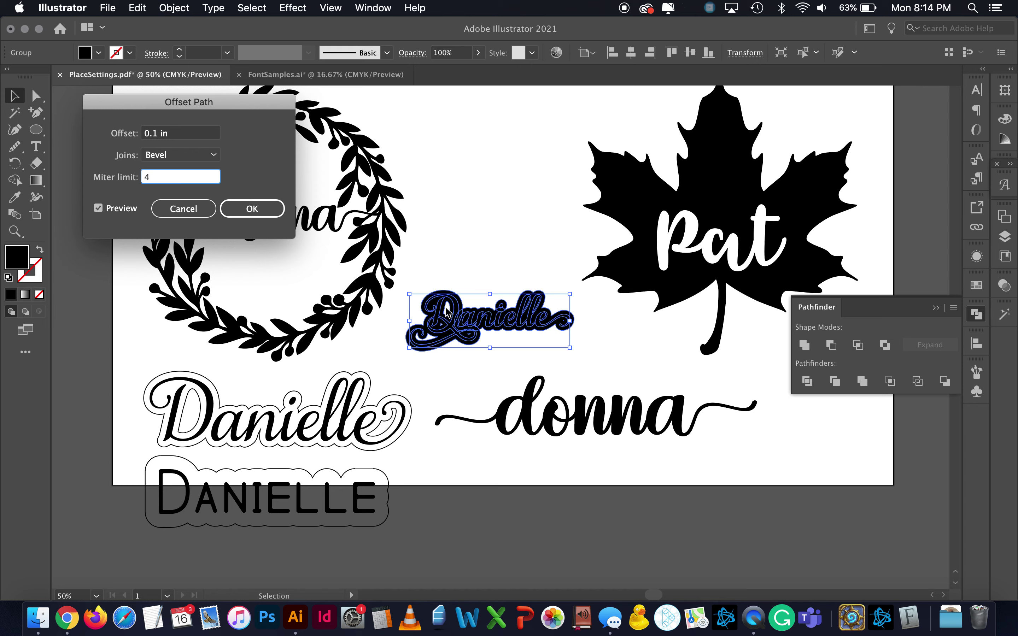
left_click(158, 133)
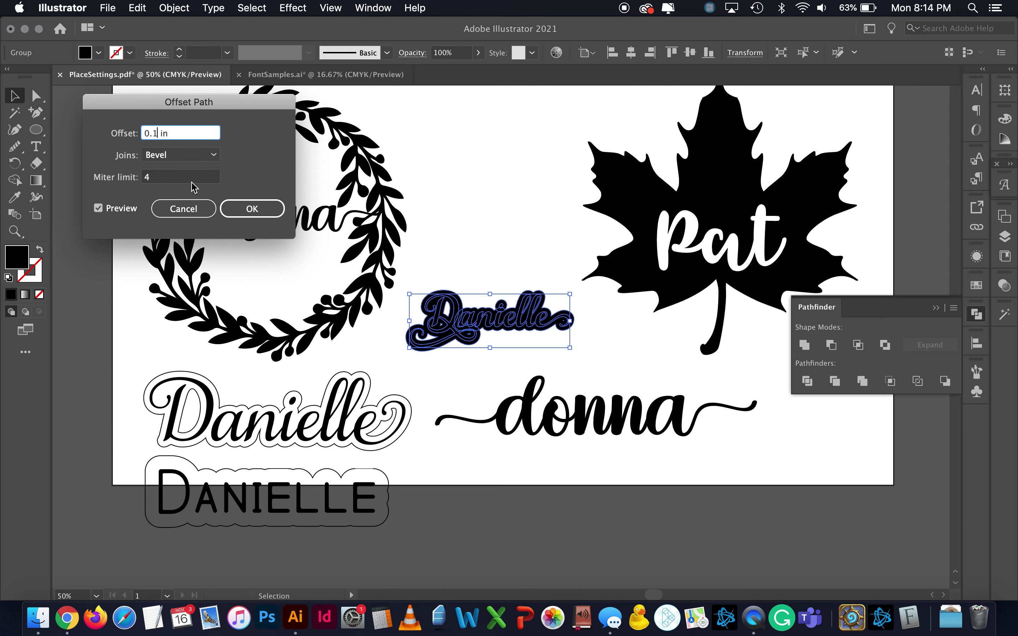
type("0")
left_click(164, 181)
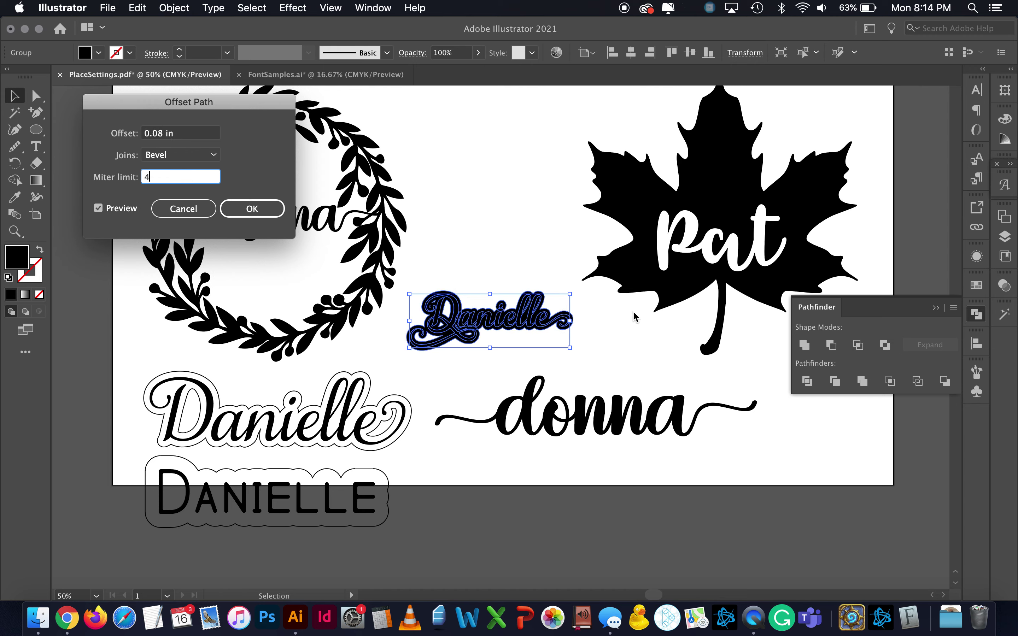
left_click(197, 155)
left_click(188, 182)
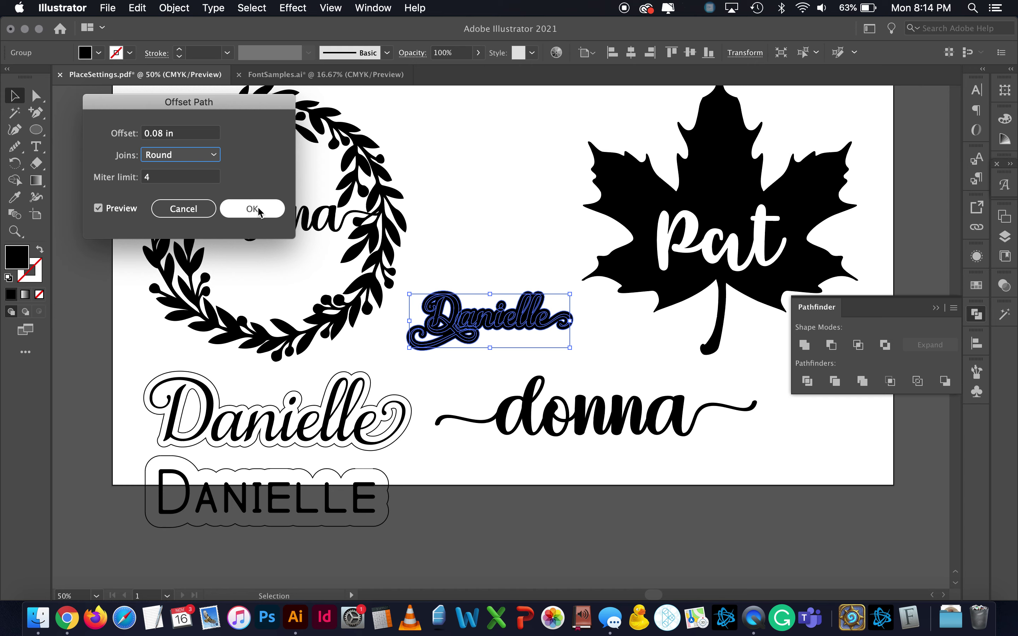
key("Tab")
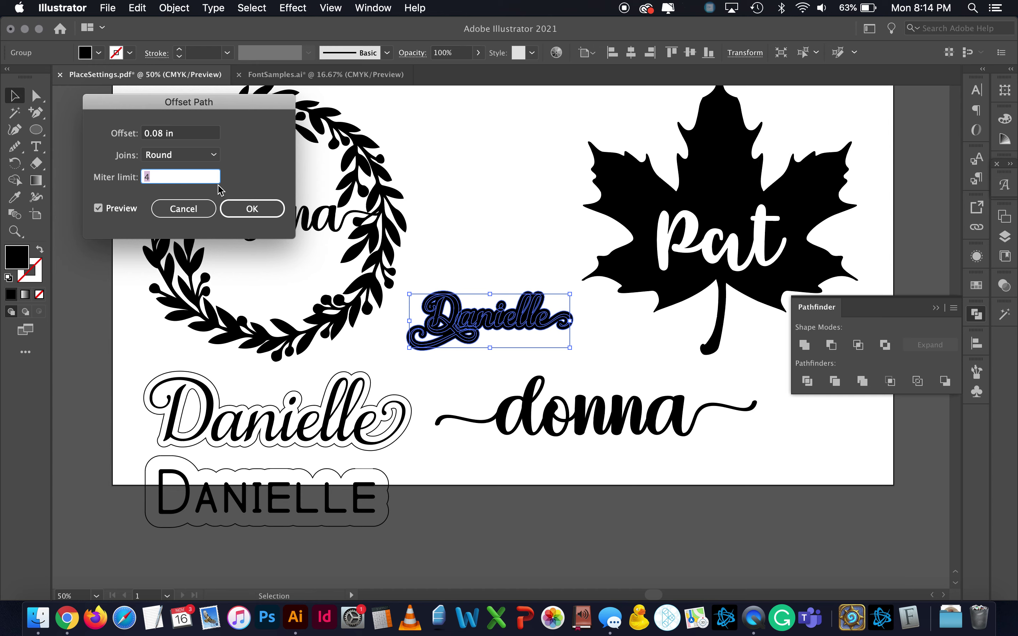
left_click(244, 213)
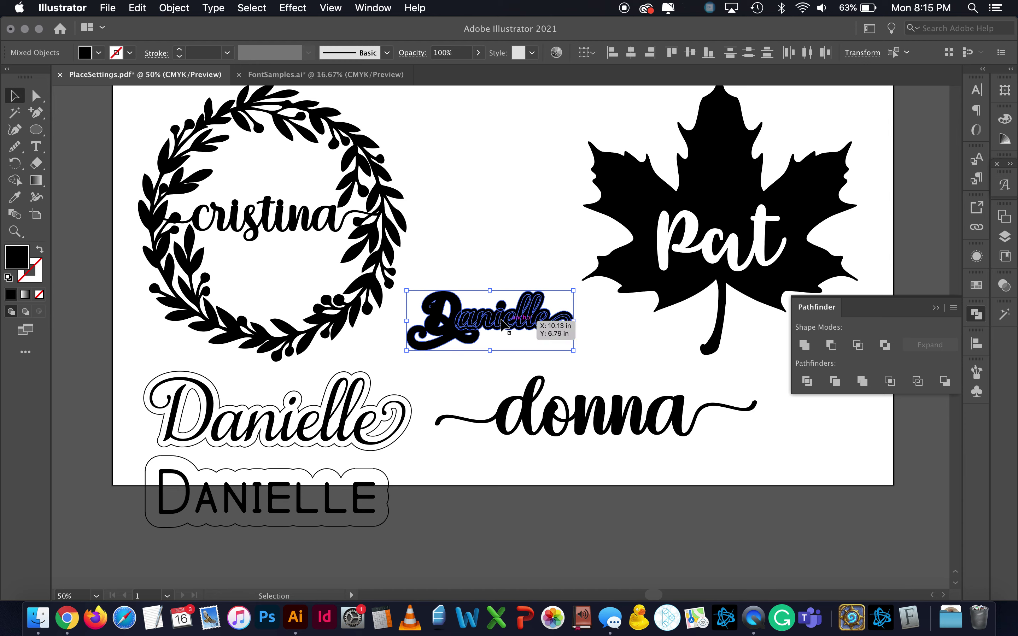
Unite the offset shapes into one backing and swap its fill and stroke so it has only a black outline
left_click(804, 345)
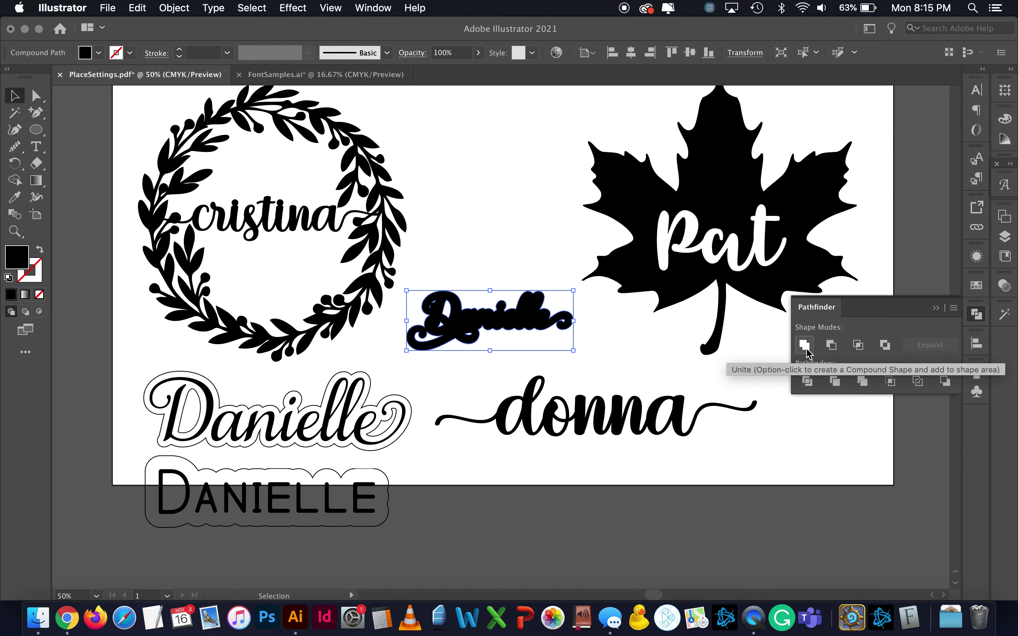
left_click(40, 250)
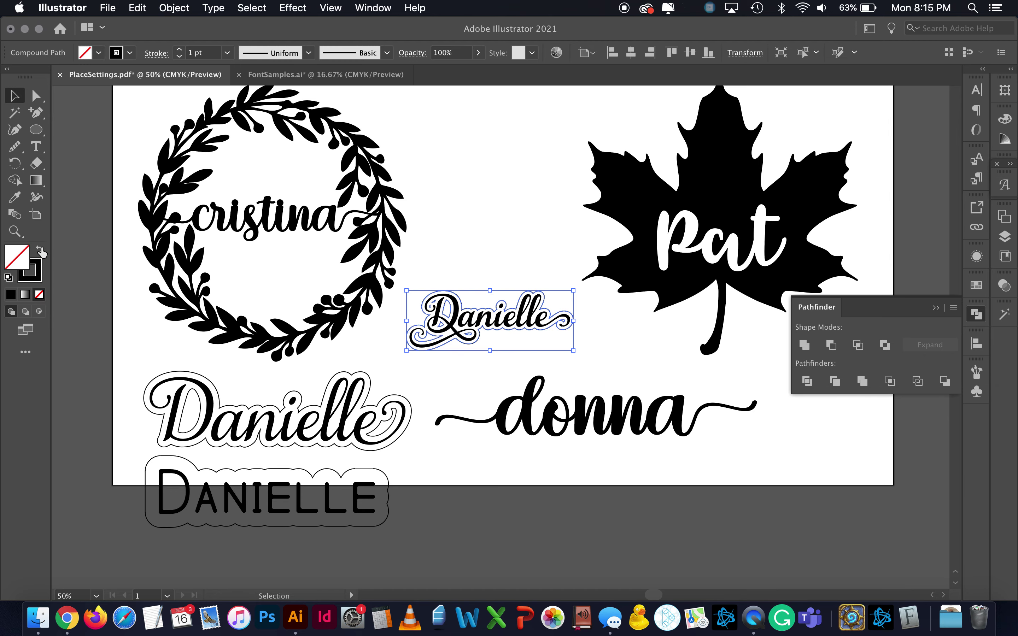
left_click(591, 361)
Delete the two small leftover cutouts inside the upper curl of the capital D from the swash name's backing outline
key("super+equal")
key("super+equal")
key("super+equal")
key("super+equal")
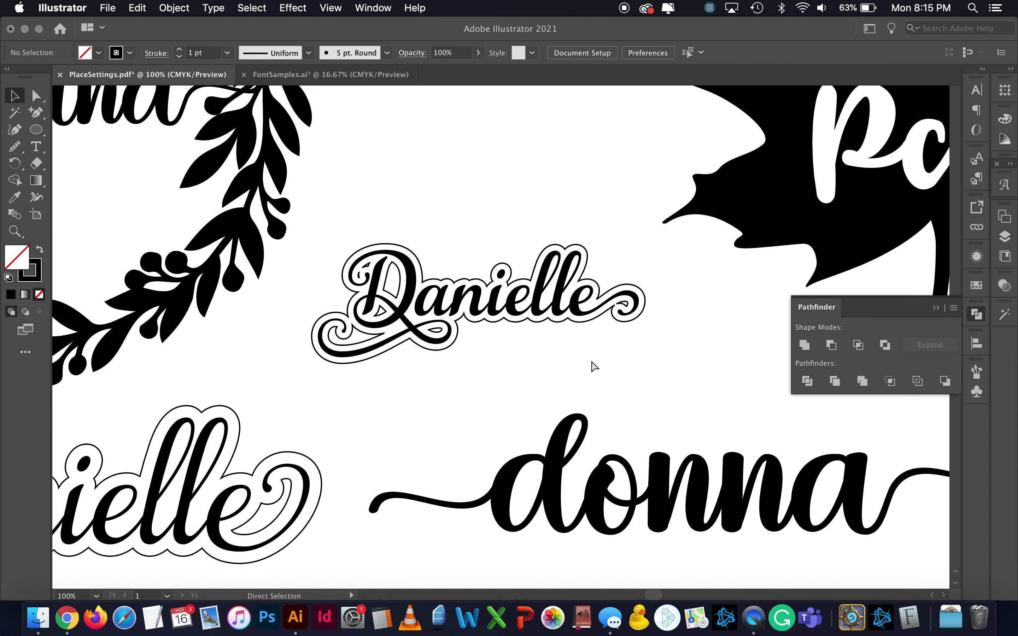
scroll(411, 282, "left", 3)
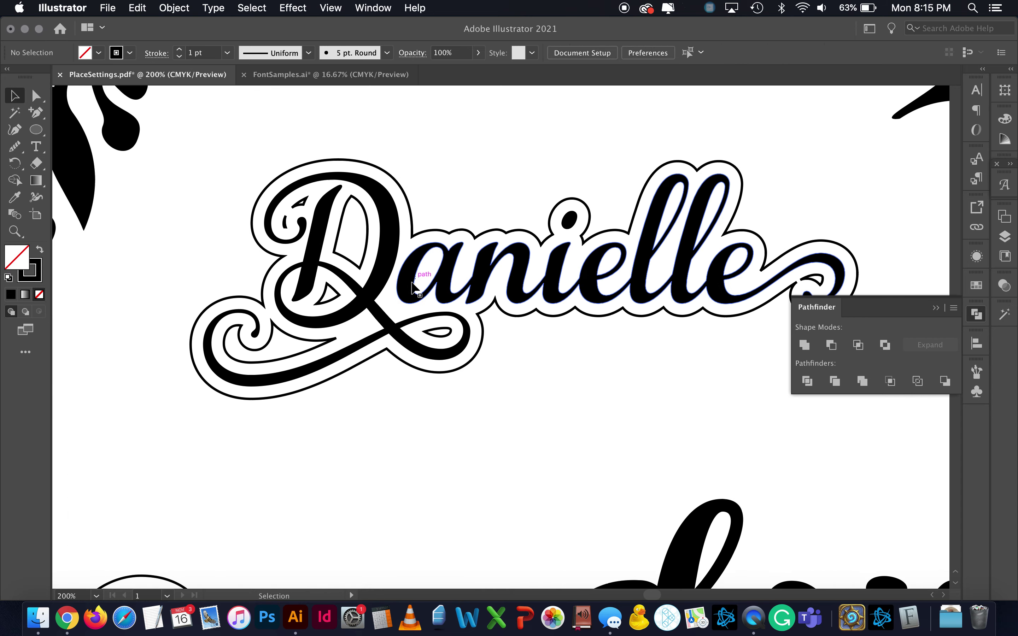
key("super+equal")
scroll(400, 398, "up", 3)
scroll(402, 403, "up", 3)
scroll(402, 403, "left", 3)
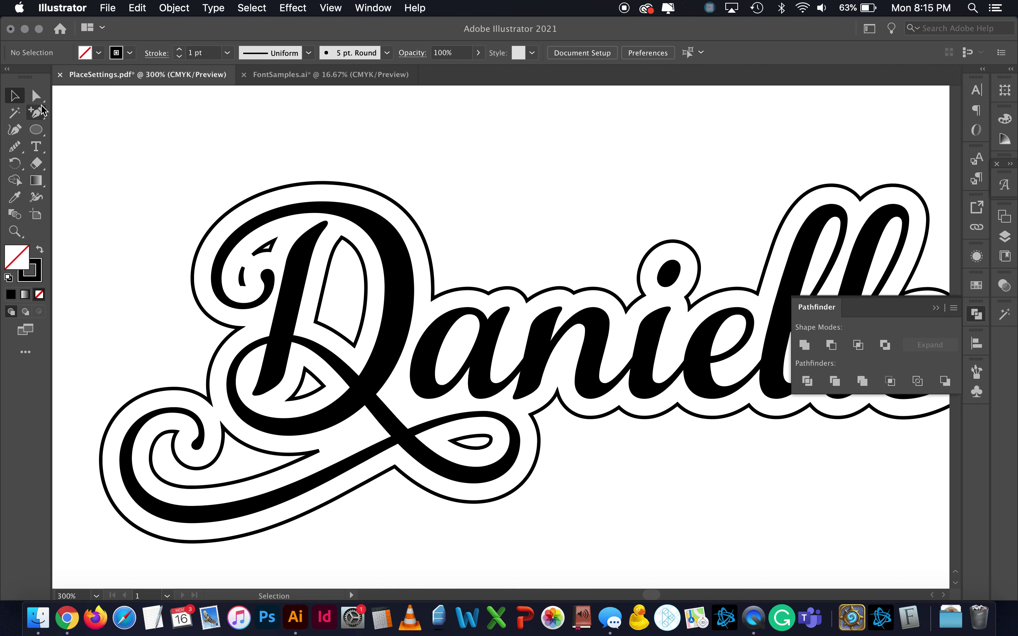
left_click(36, 100)
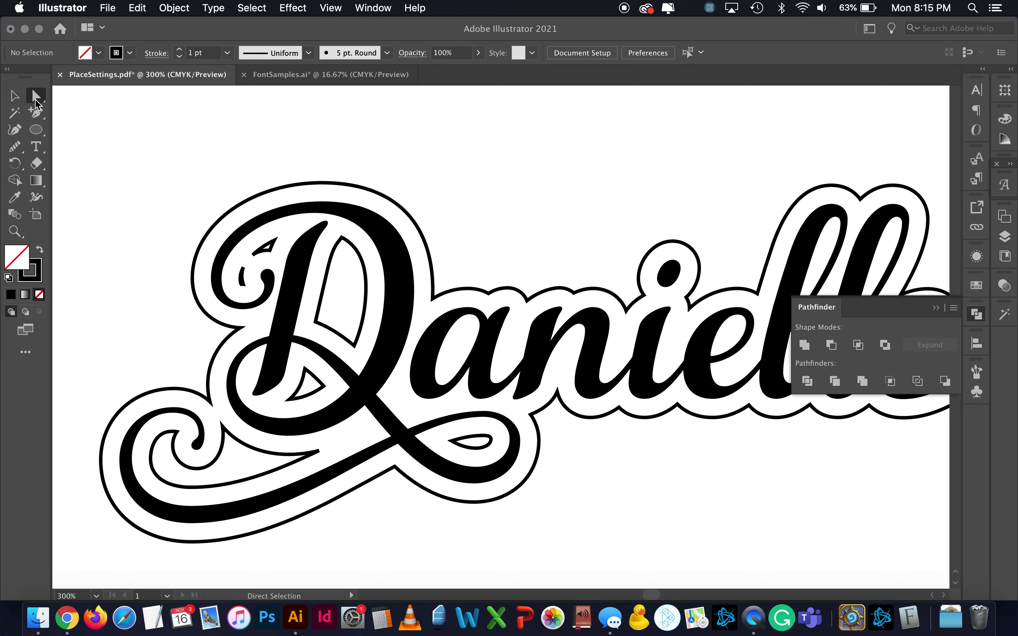
left_click(261, 252)
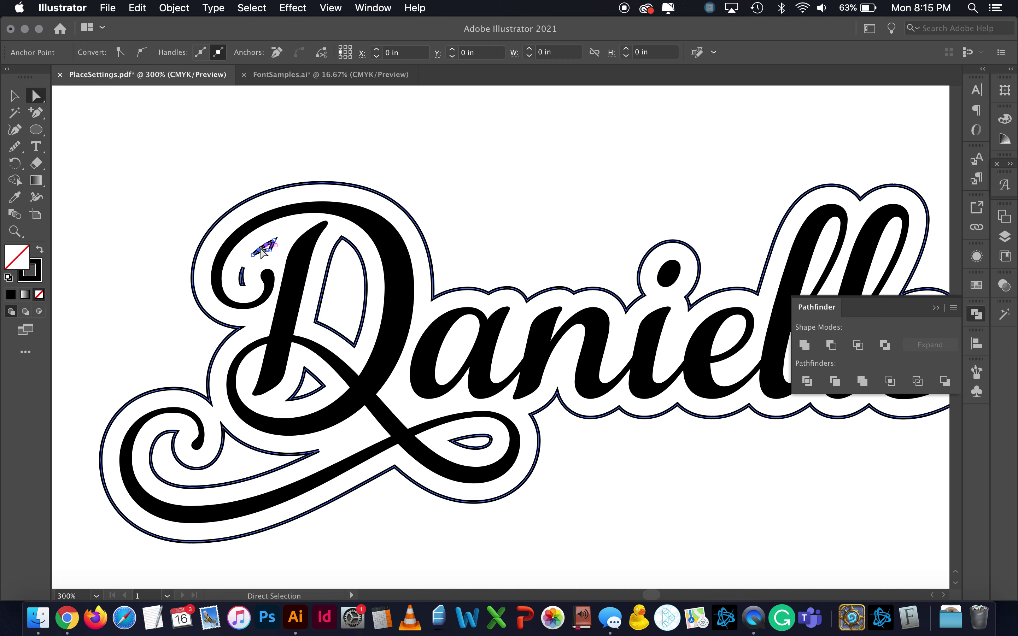
key("Delete")
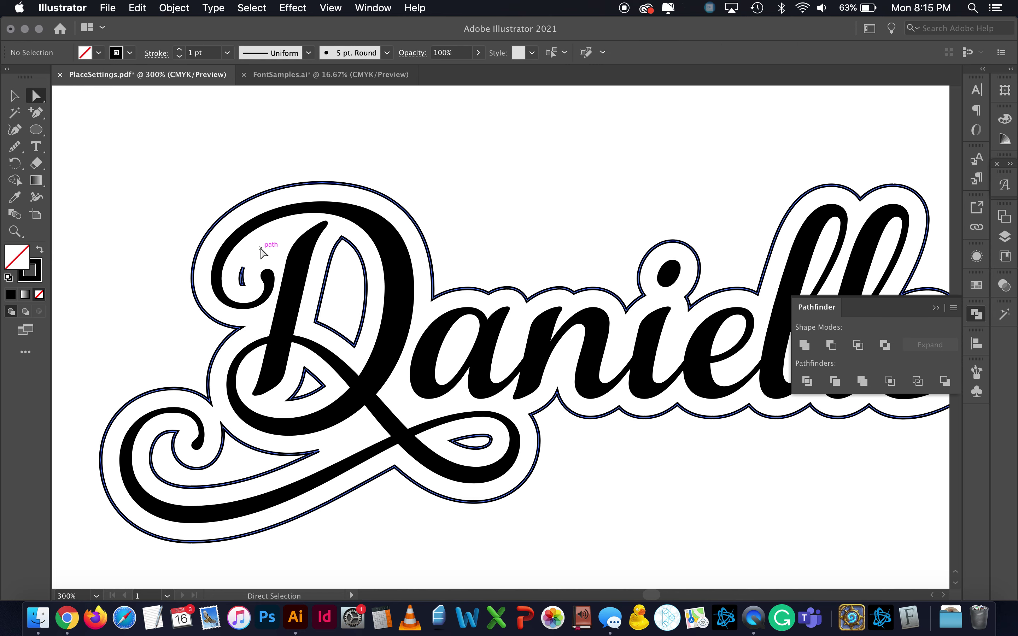
left_click(241, 276)
key("Delete")
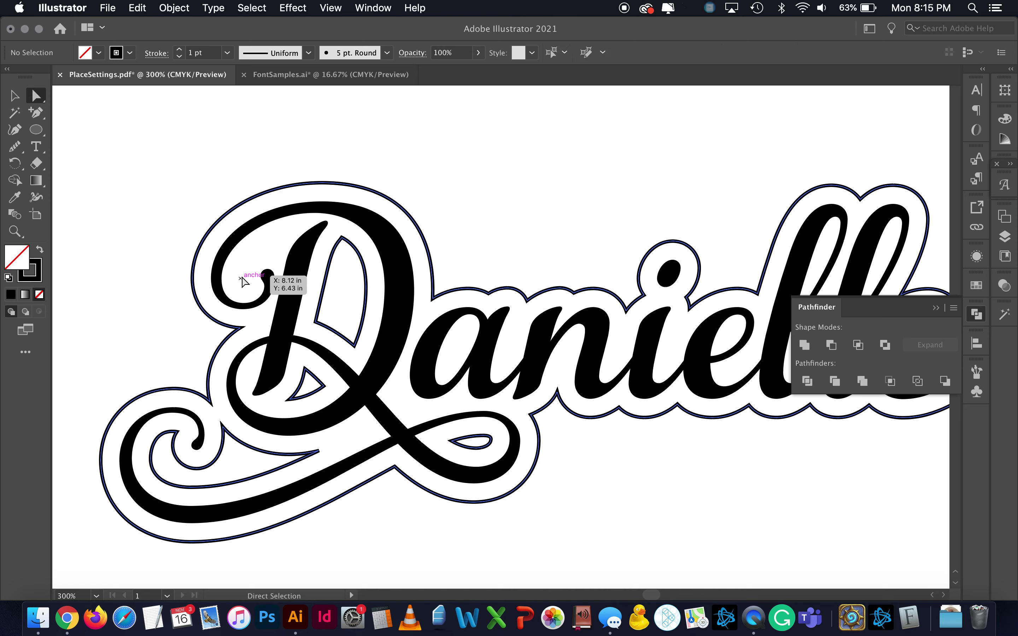
left_click(495, 143)
Enlarge the swash-style name together with its backing and shift it slightly toward the wreath
key("super+1")
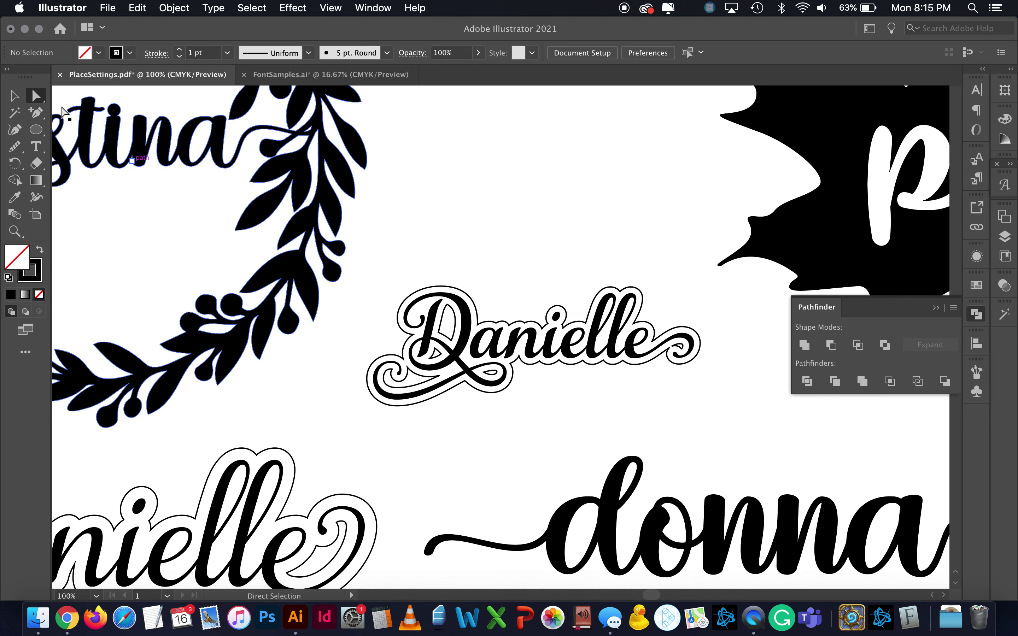
left_click(14, 96)
key("super+minus")
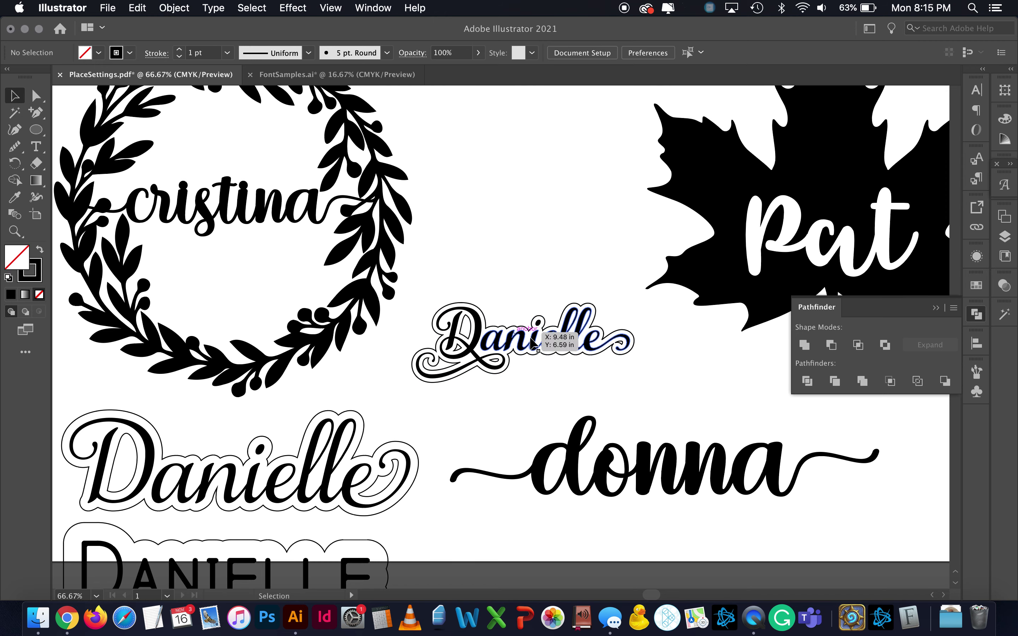
key("super+minus")
key("super+minus")
left_click(504, 357)
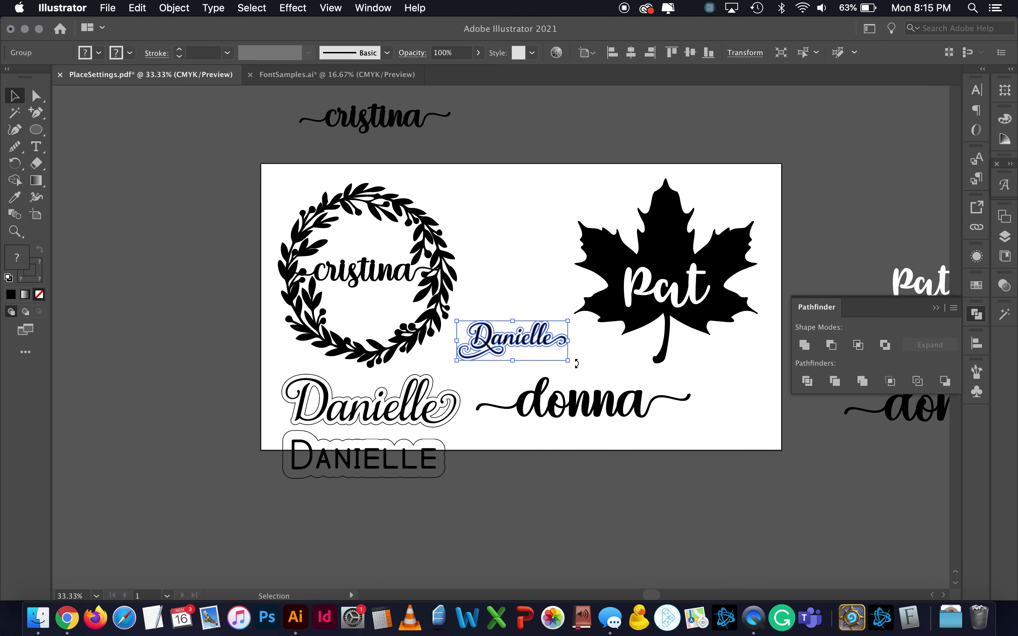
left_click_drag(584, 366, 623, 382)
left_click_drag(577, 351, 559, 352)
left_click(697, 454)
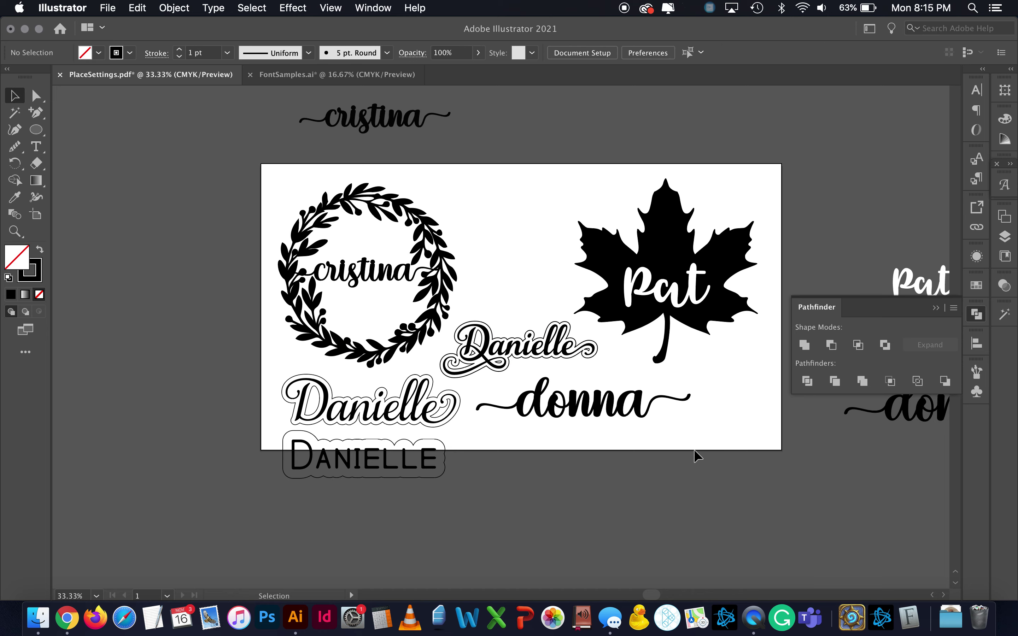
Delete the all-caps name and its backing outline that overlap the artboard's lower edge
left_click(414, 470)
key("Delete")
scroll(651, 404, "right", 3)
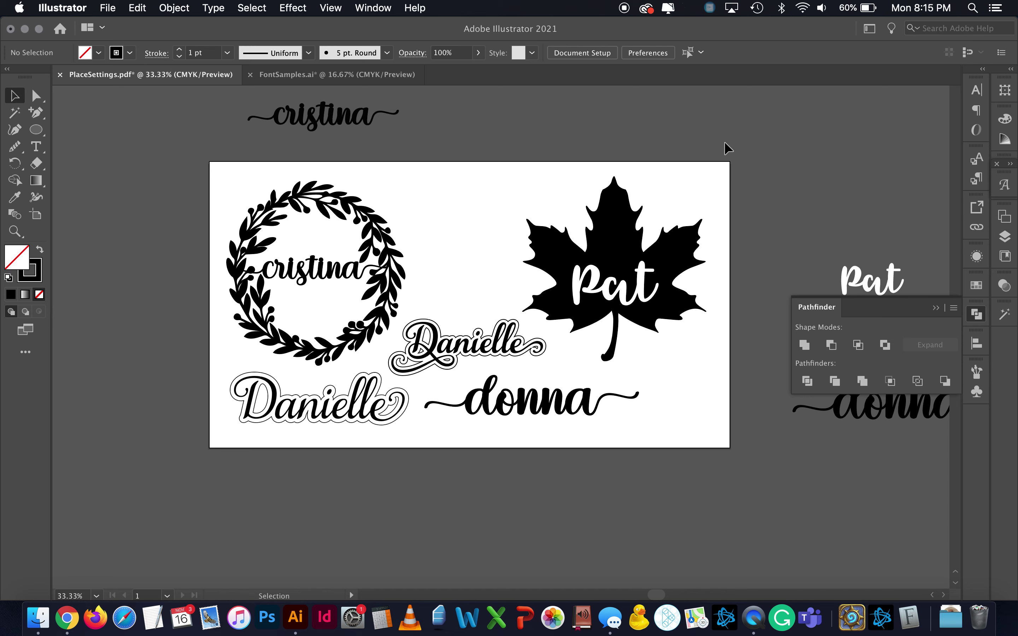
left_click(360, 77)
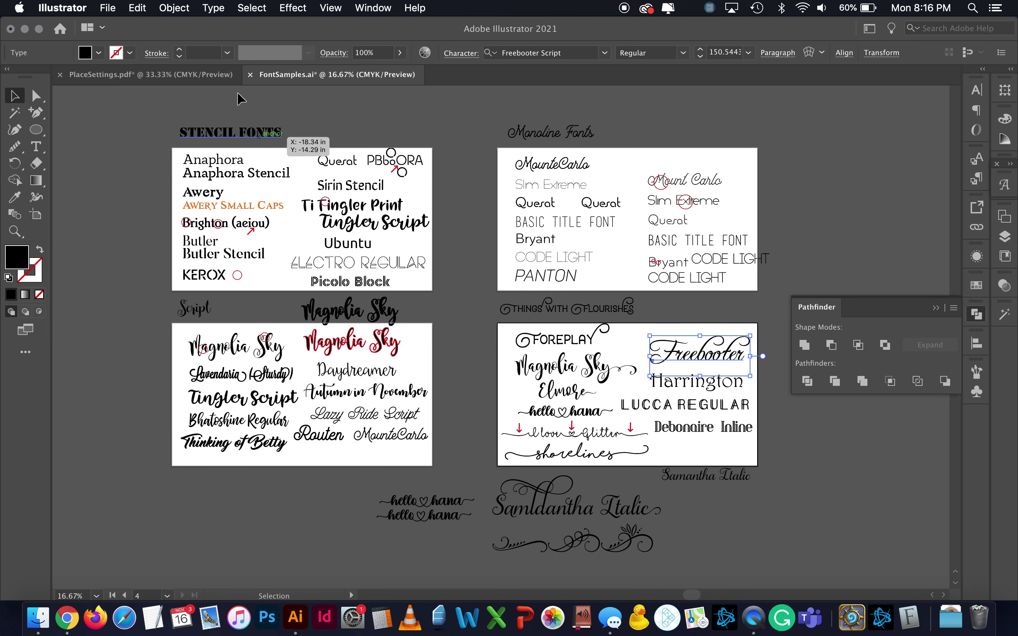
left_click(215, 80)
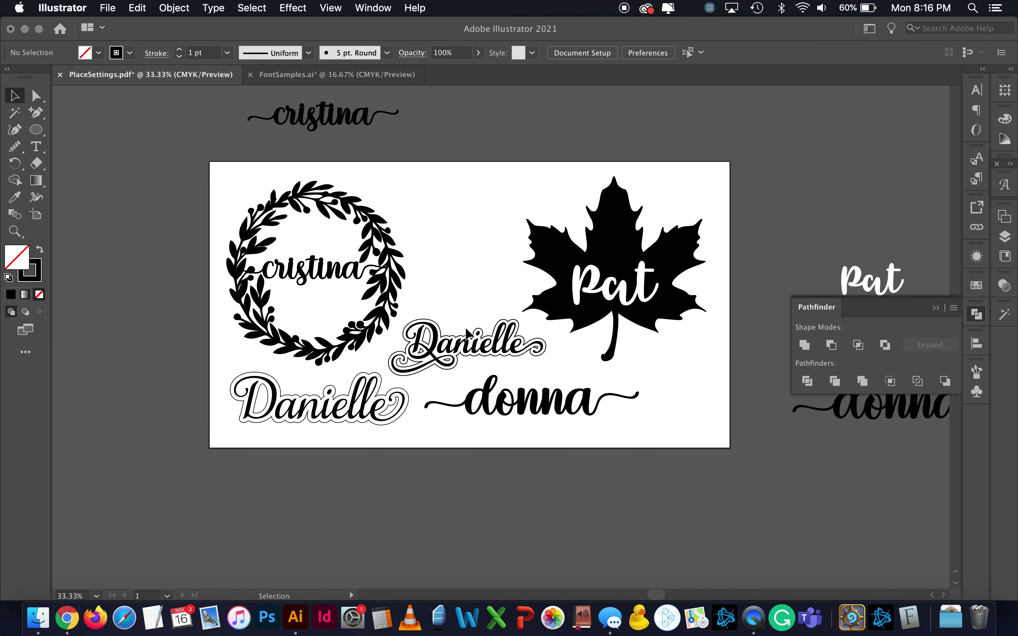